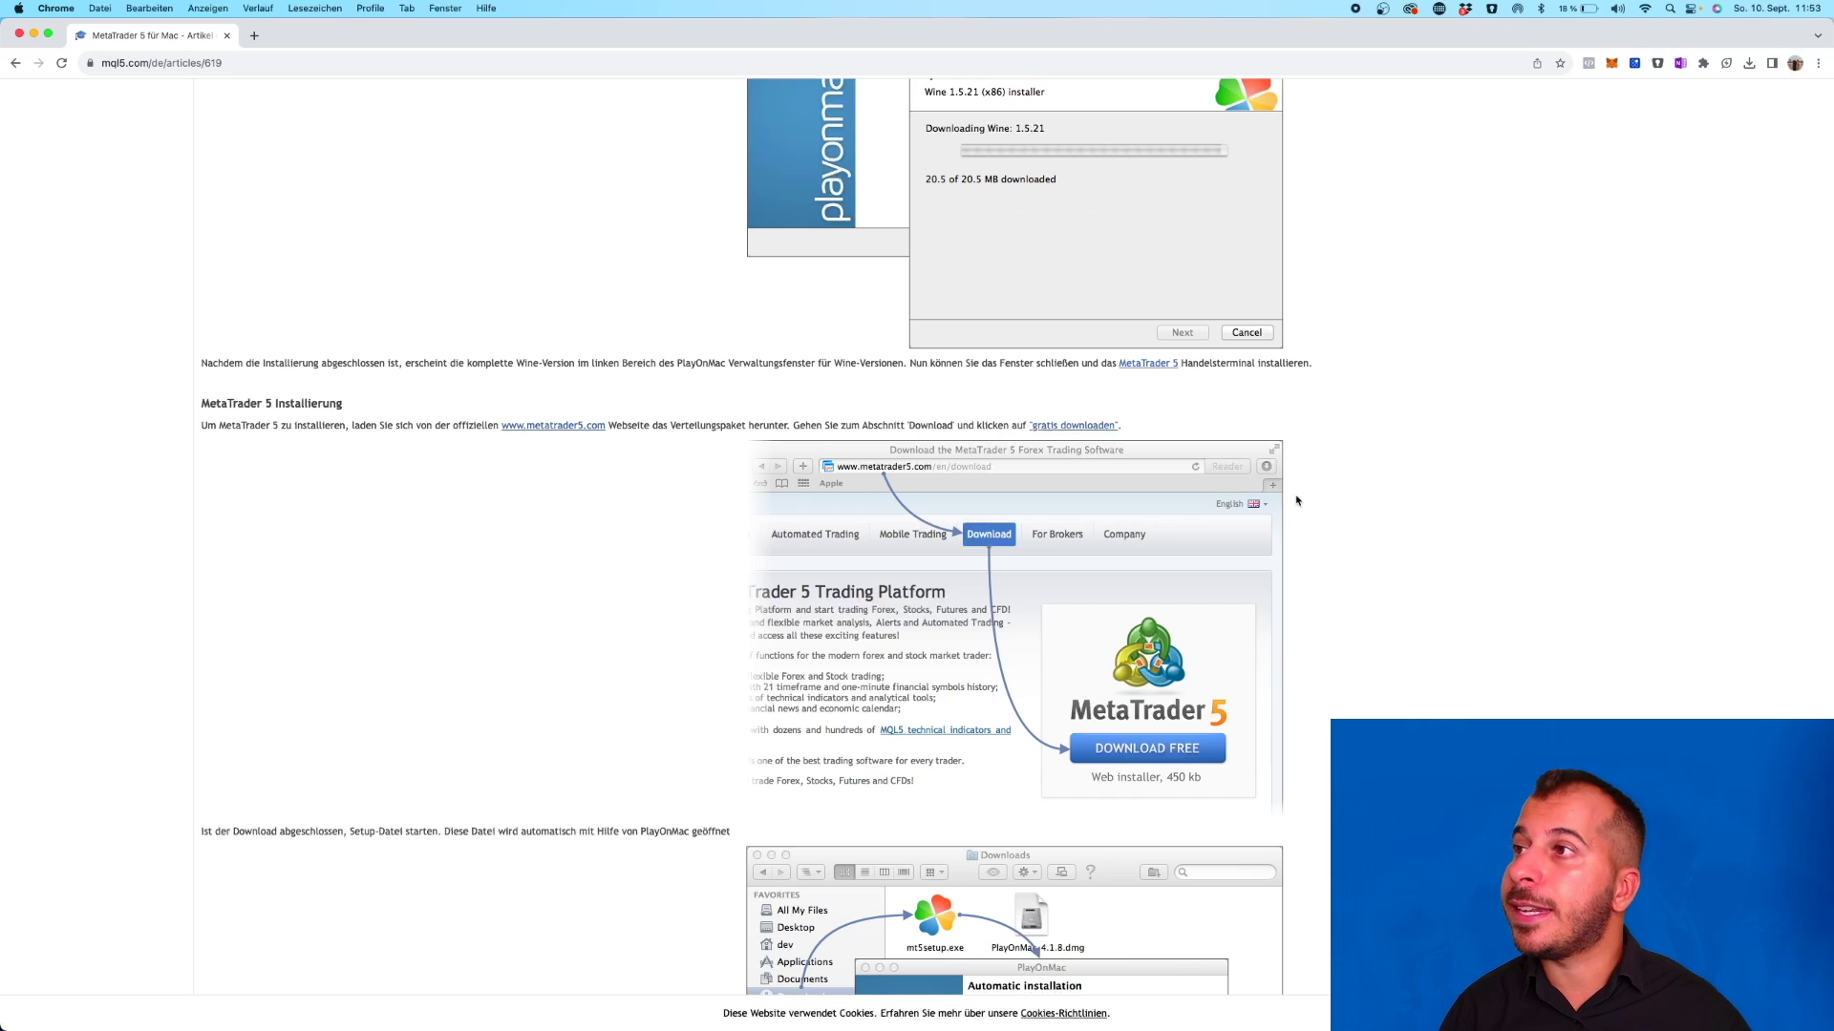
{"action": "left_click", "coordinate": [254, 35]}
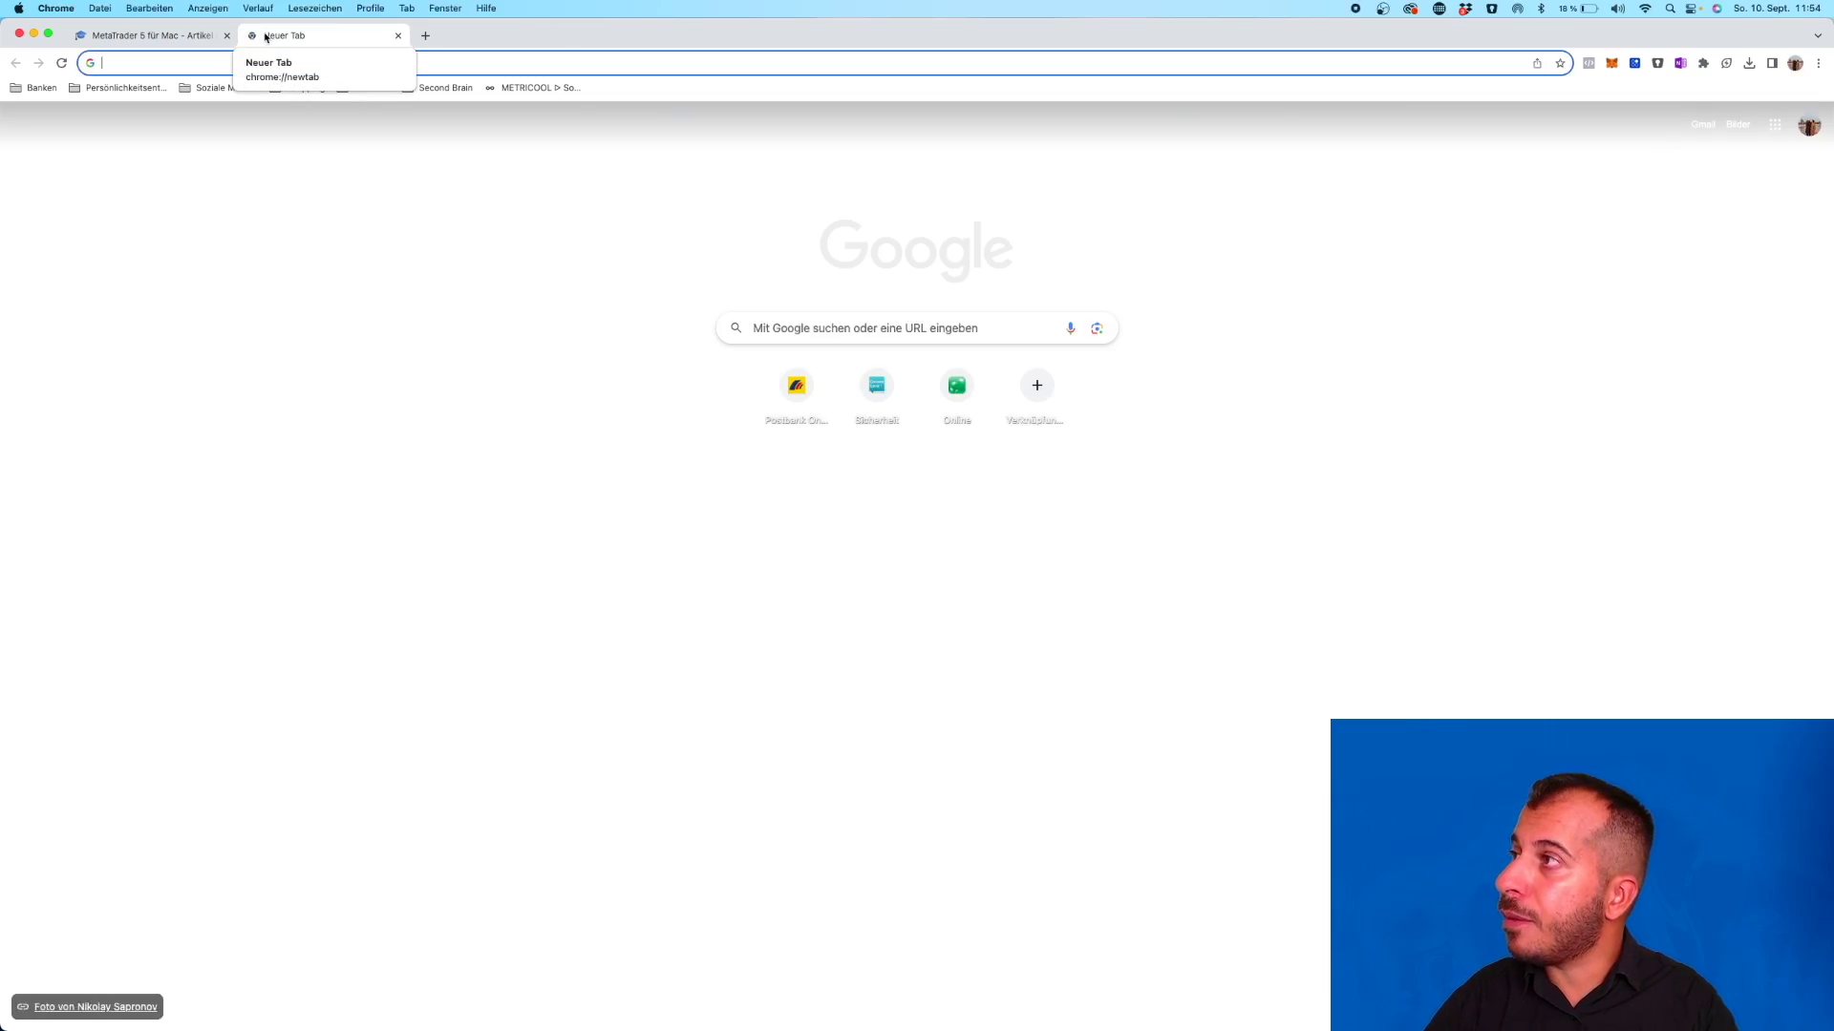
{"action": "type", "text": "www"}
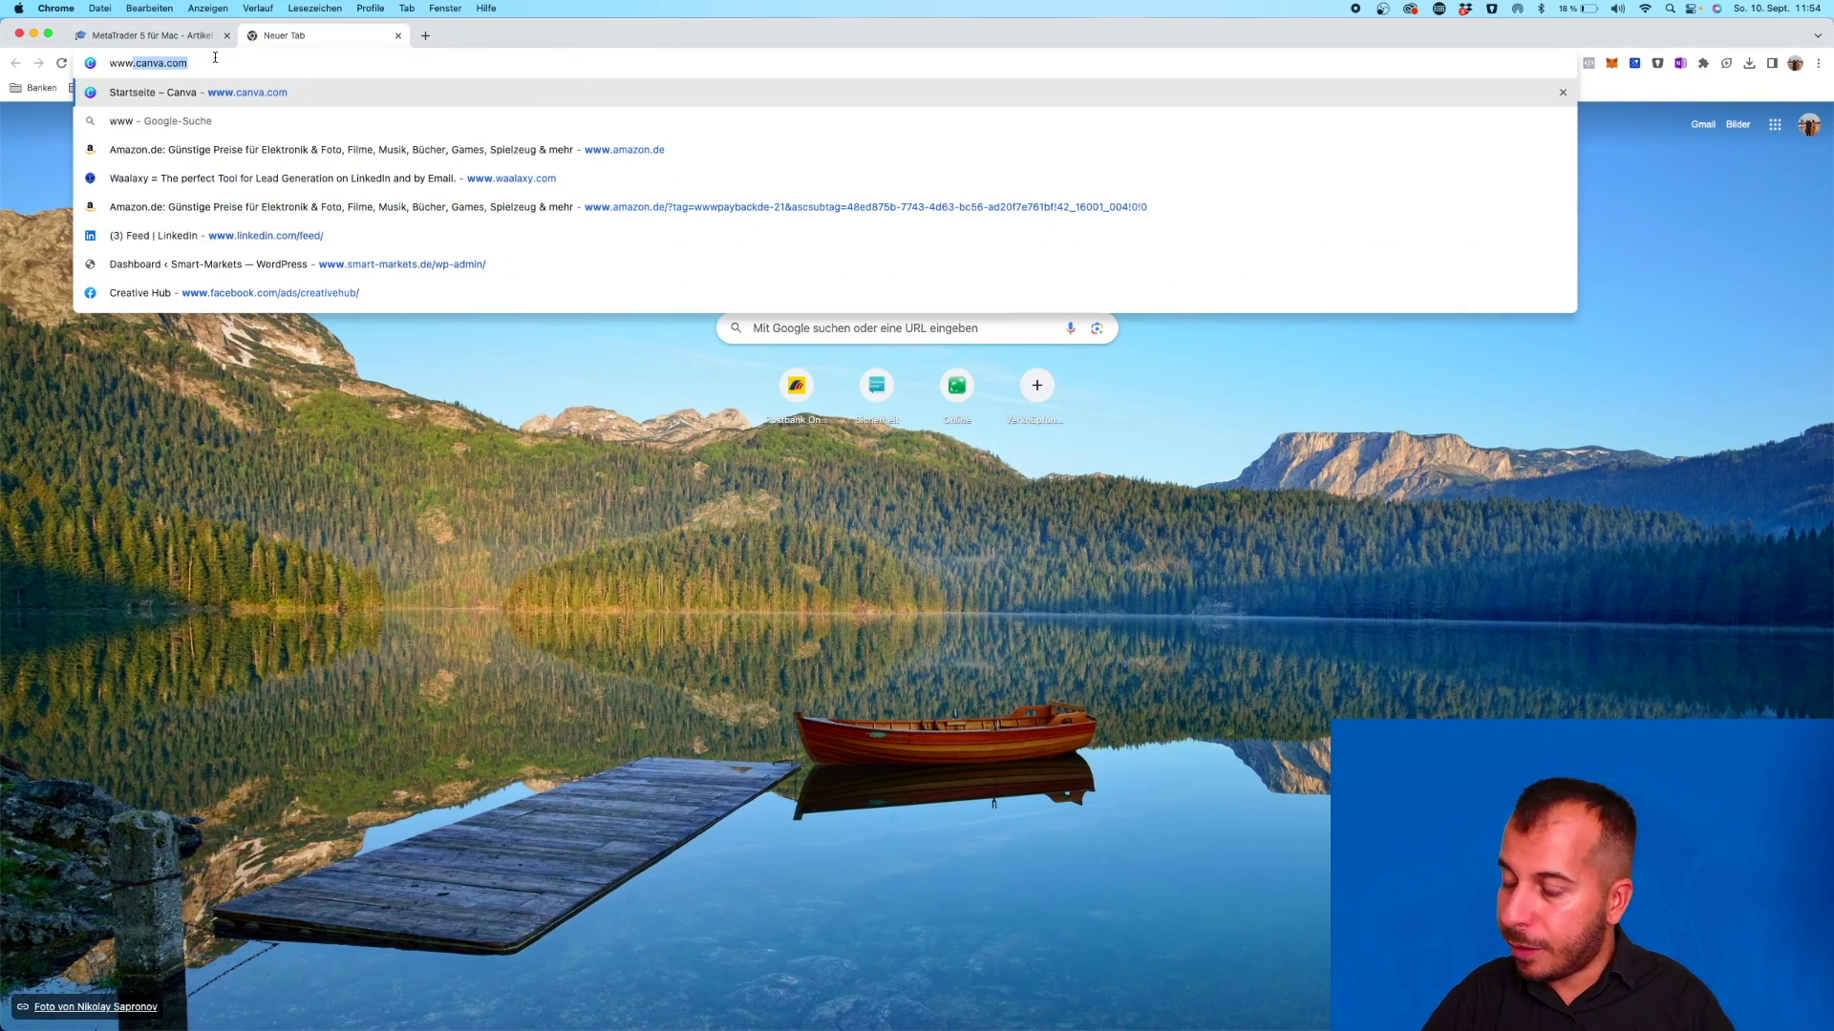
{"action": "type", "text": ".smart-marke"}
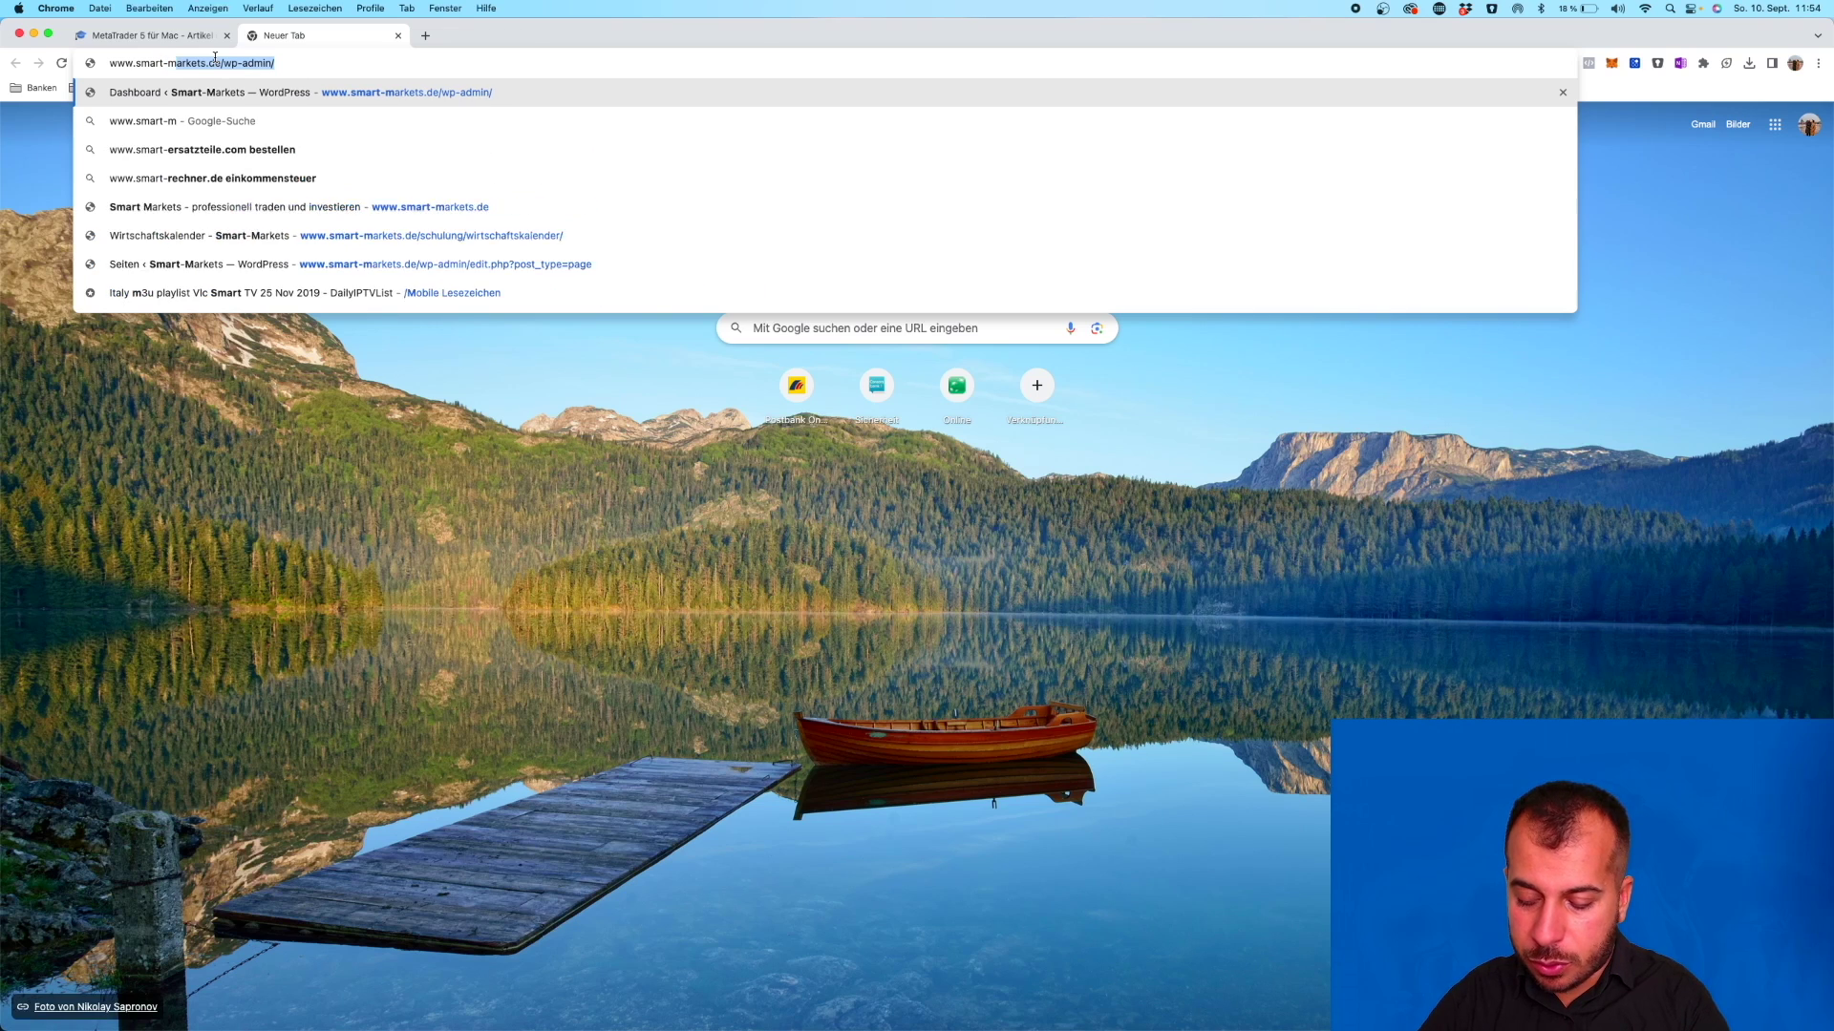
{"action": "type", "text": "ts.de"}
{"action": "key", "text": "Return"}
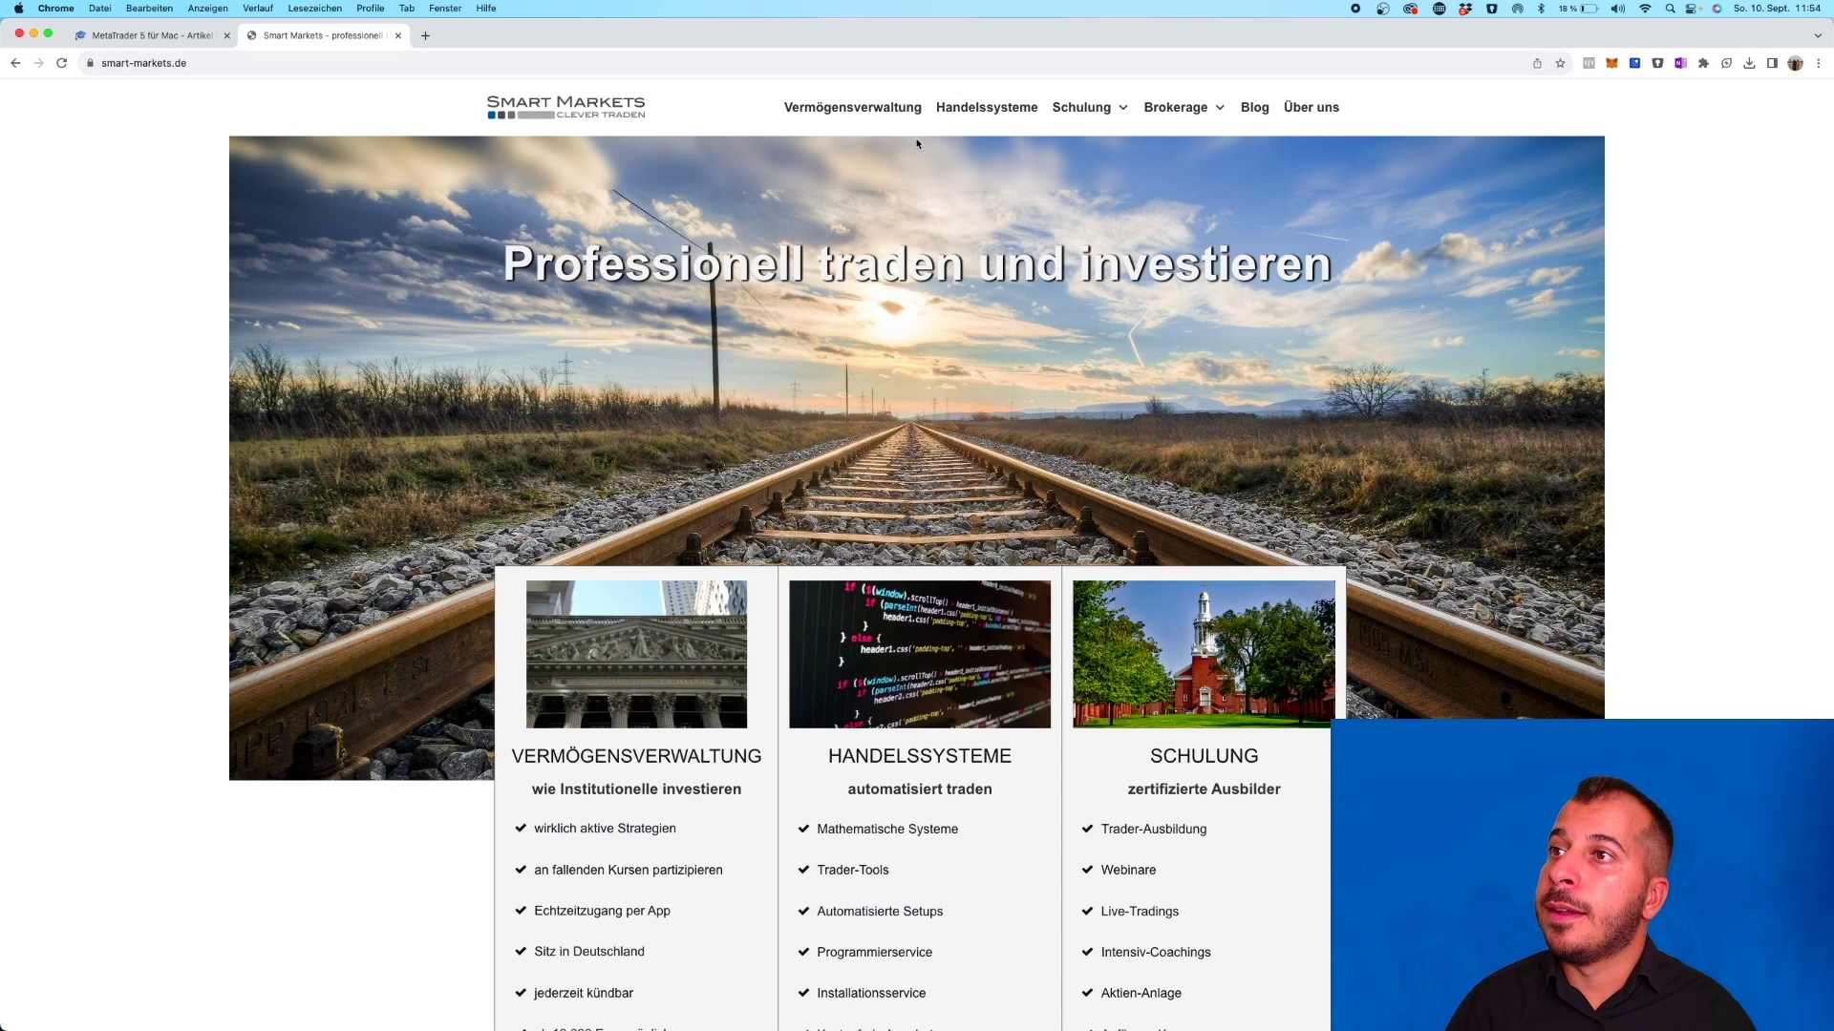
{"action": "left_click", "coordinate": [964, 115]}
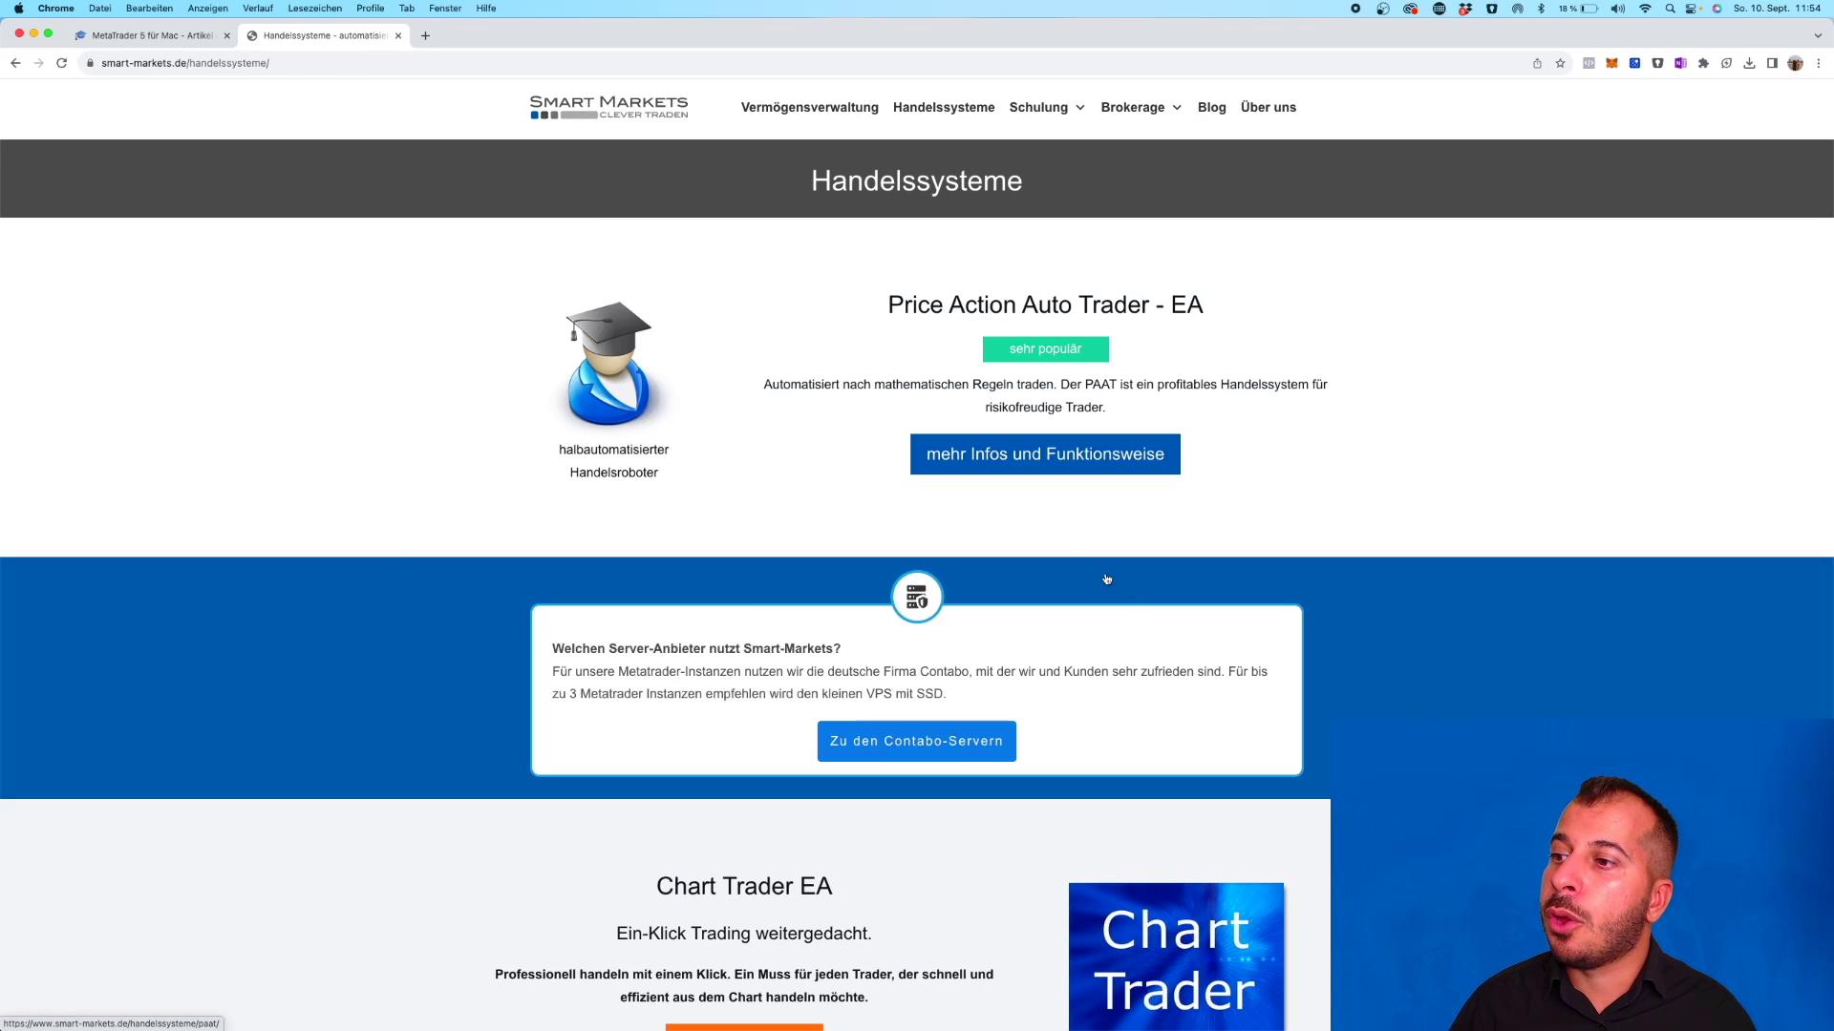
Step: Follow the link to the Contabo servers and choose the Cloud VPS S plan
{"action": "scroll", "coordinate": [1051, 573], "scroll_direction": "down", "scroll_amount": 2}
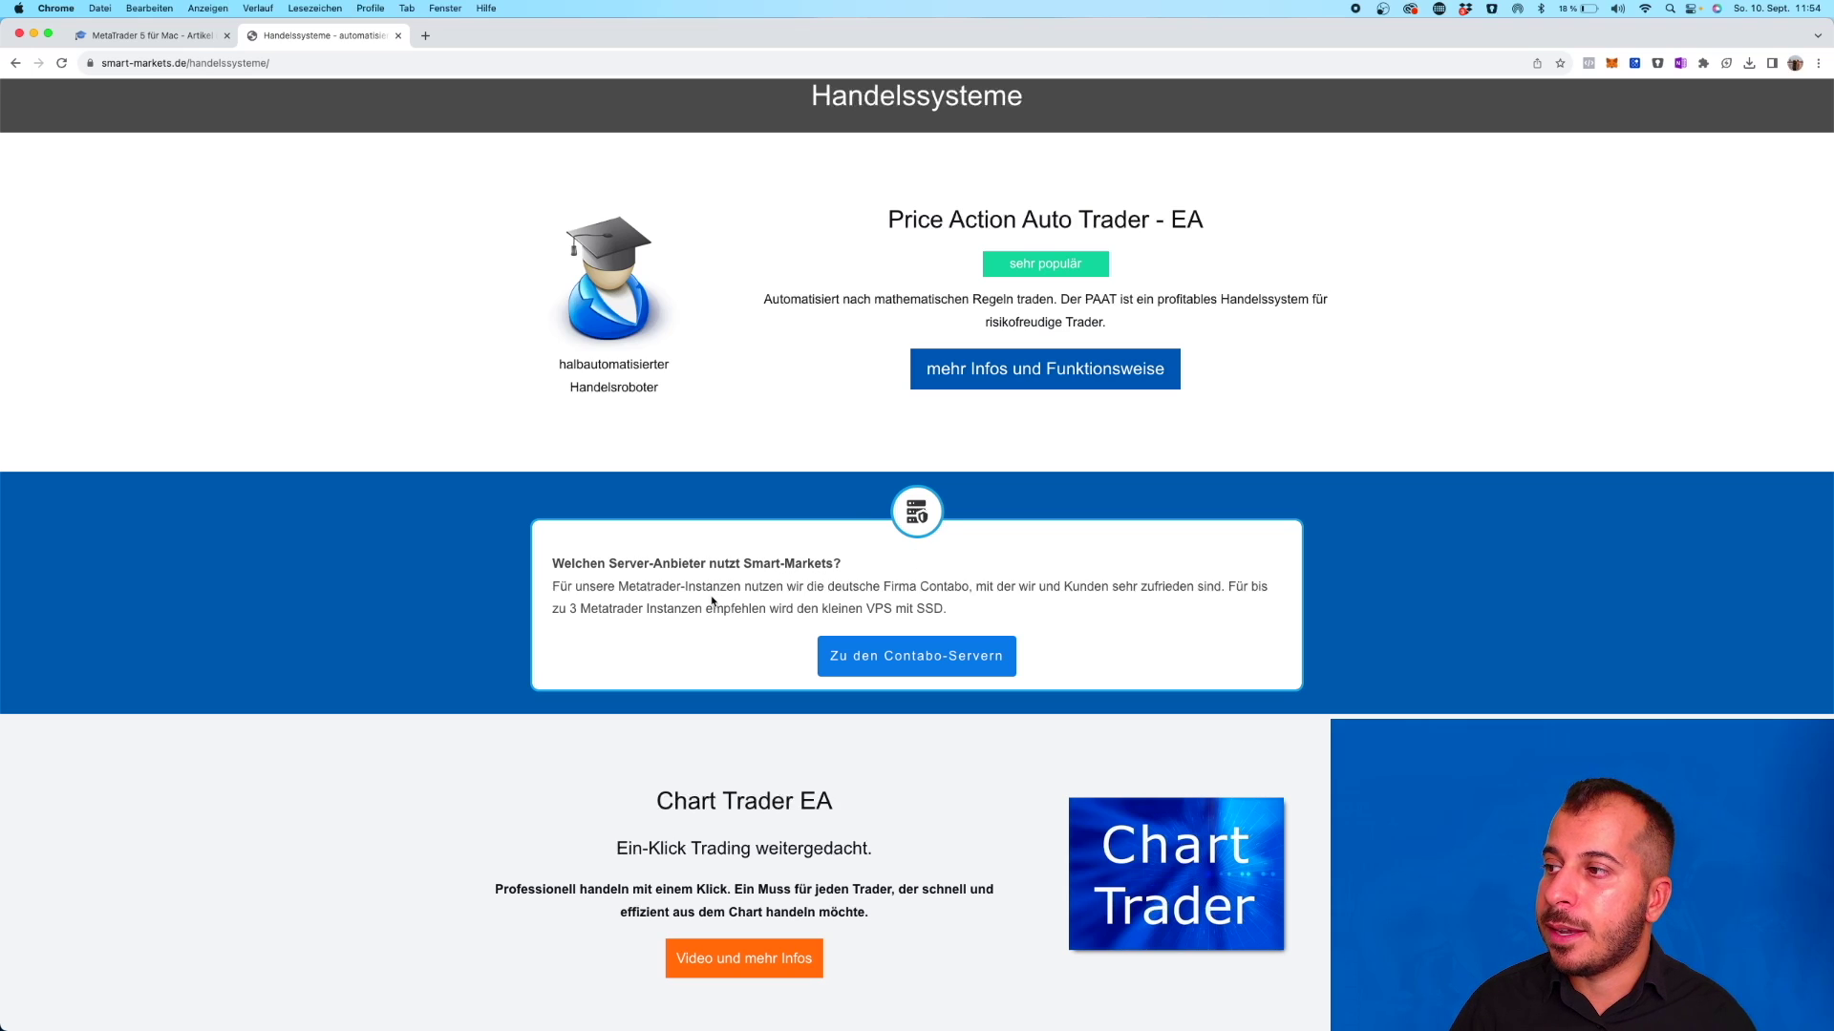
{"action": "left_click", "coordinate": [907, 671]}
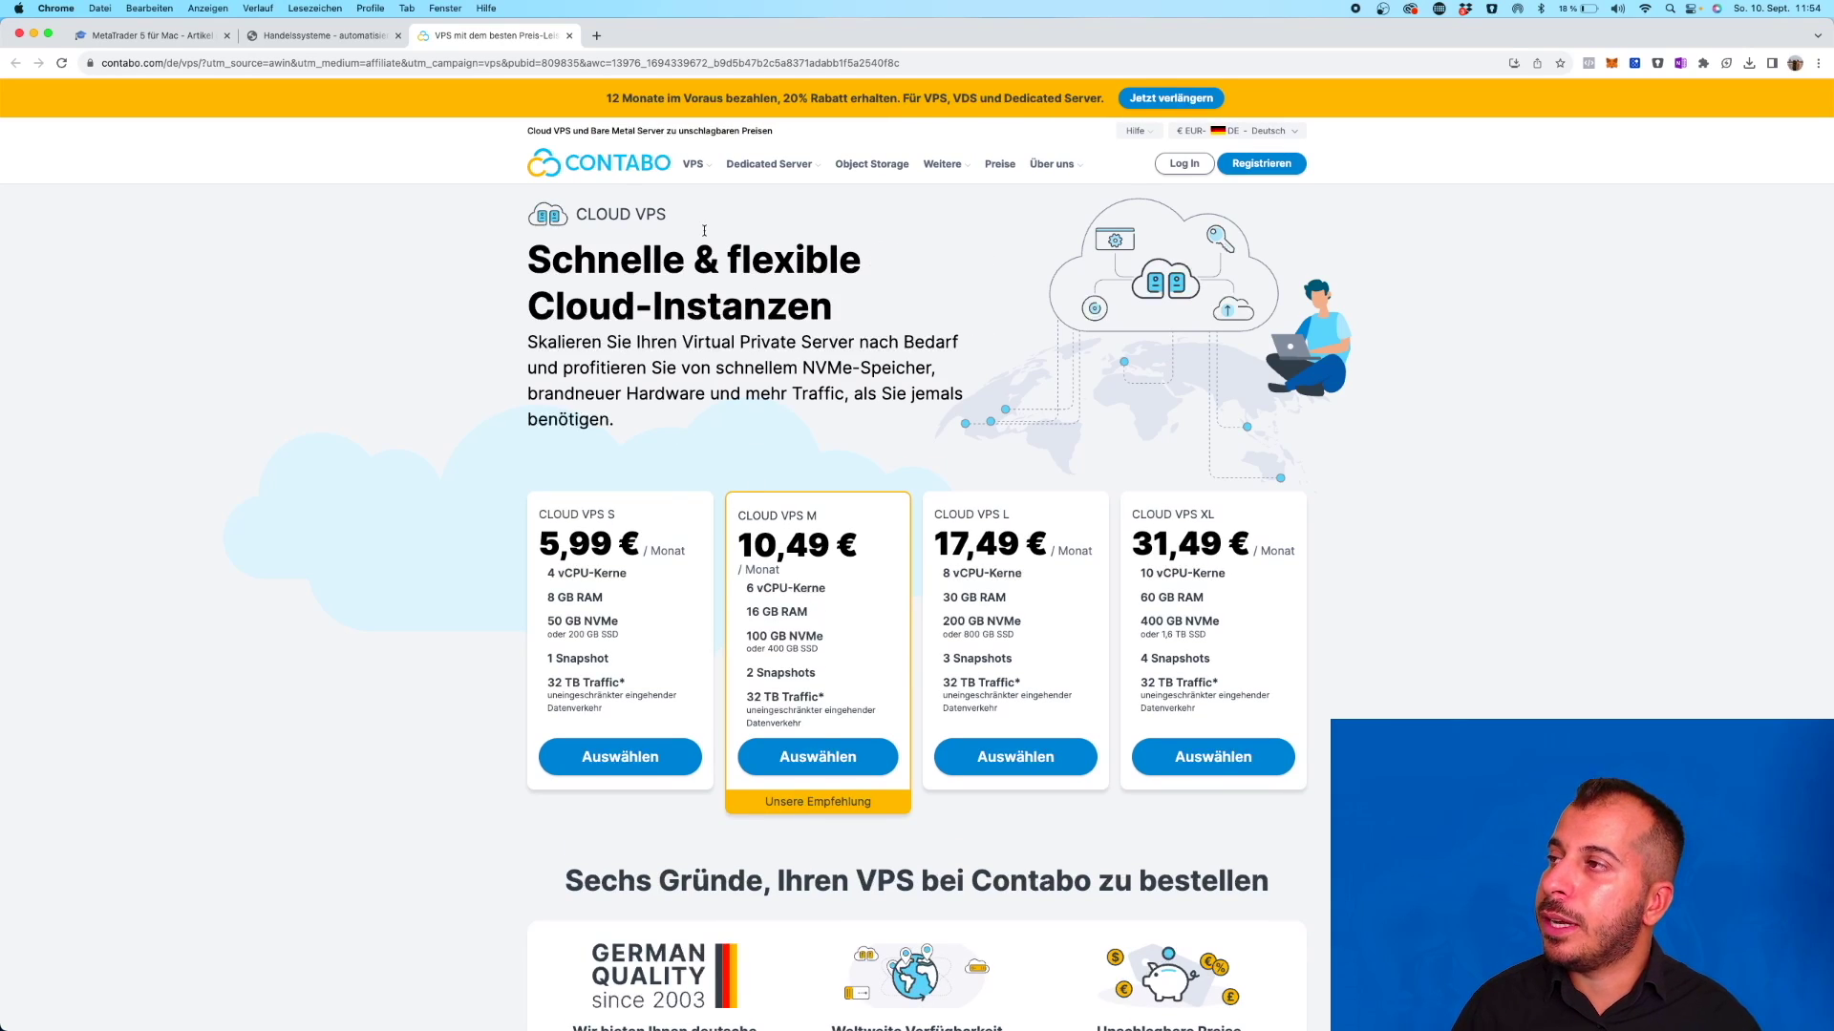
{"action": "scroll", "coordinate": [585, 459], "scroll_direction": "down", "scroll_amount": 1}
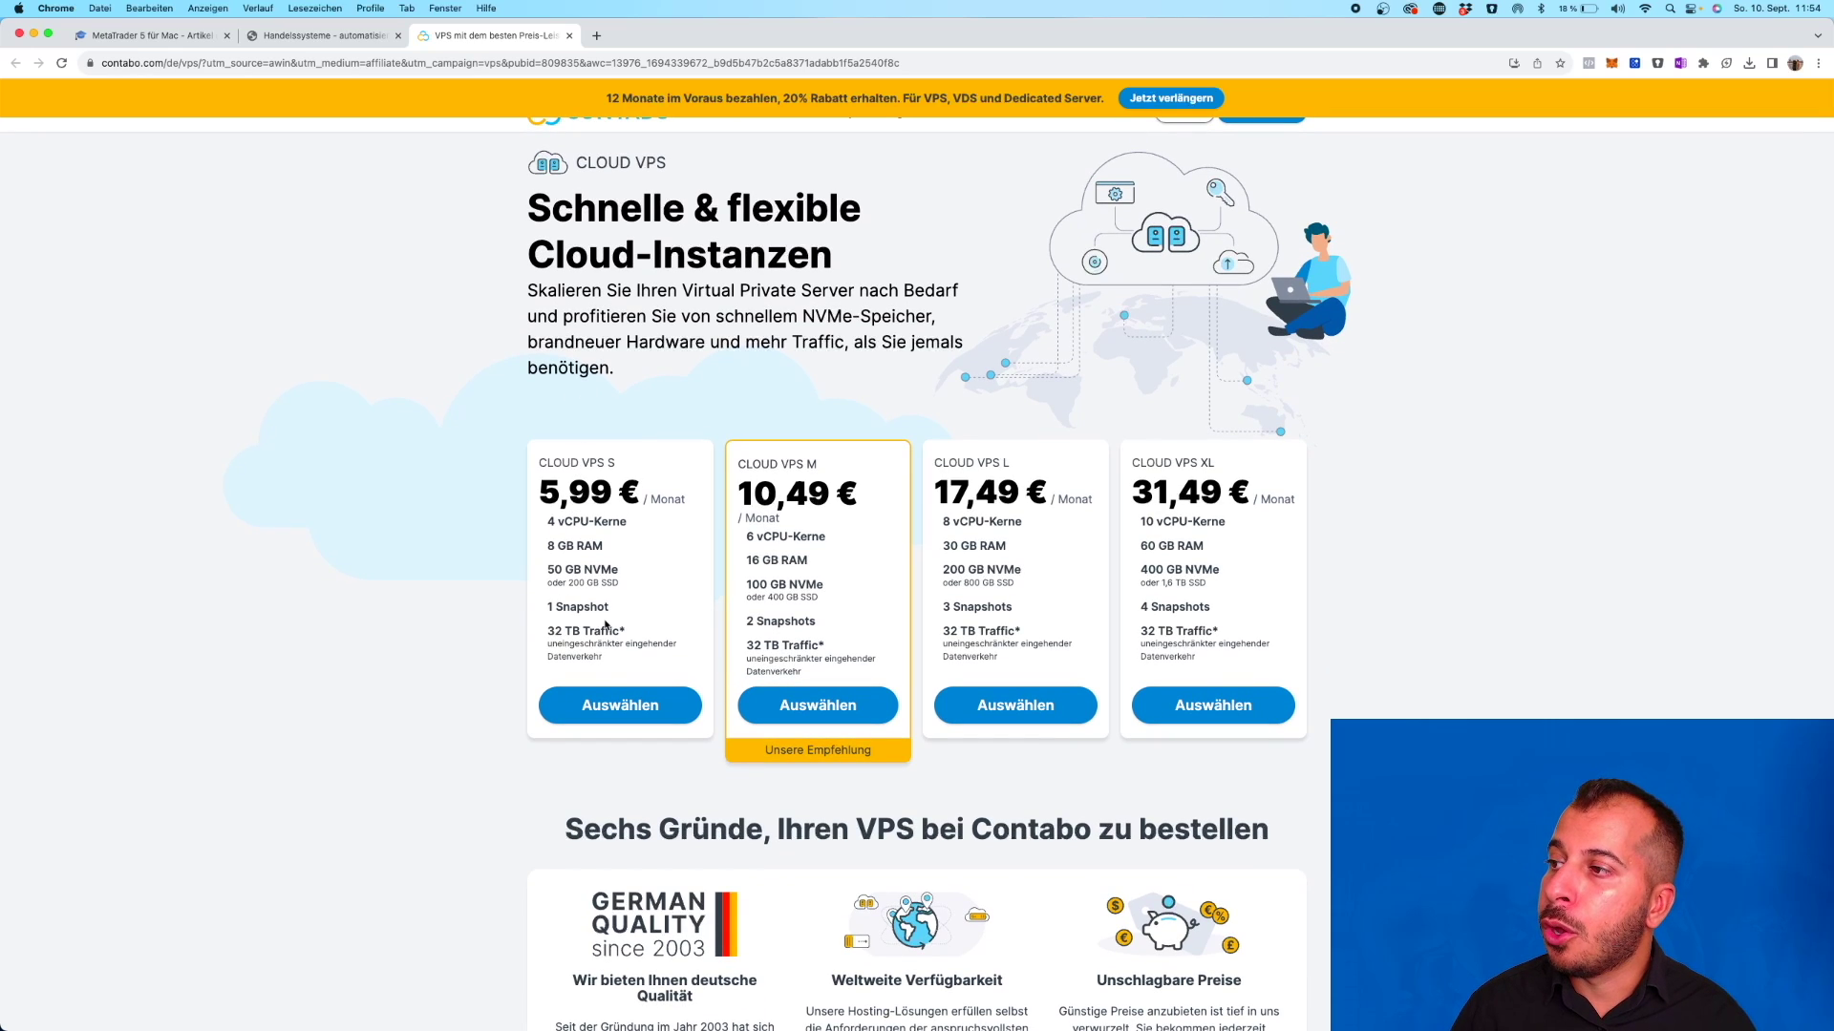
{"action": "left_click", "coordinate": [611, 714]}
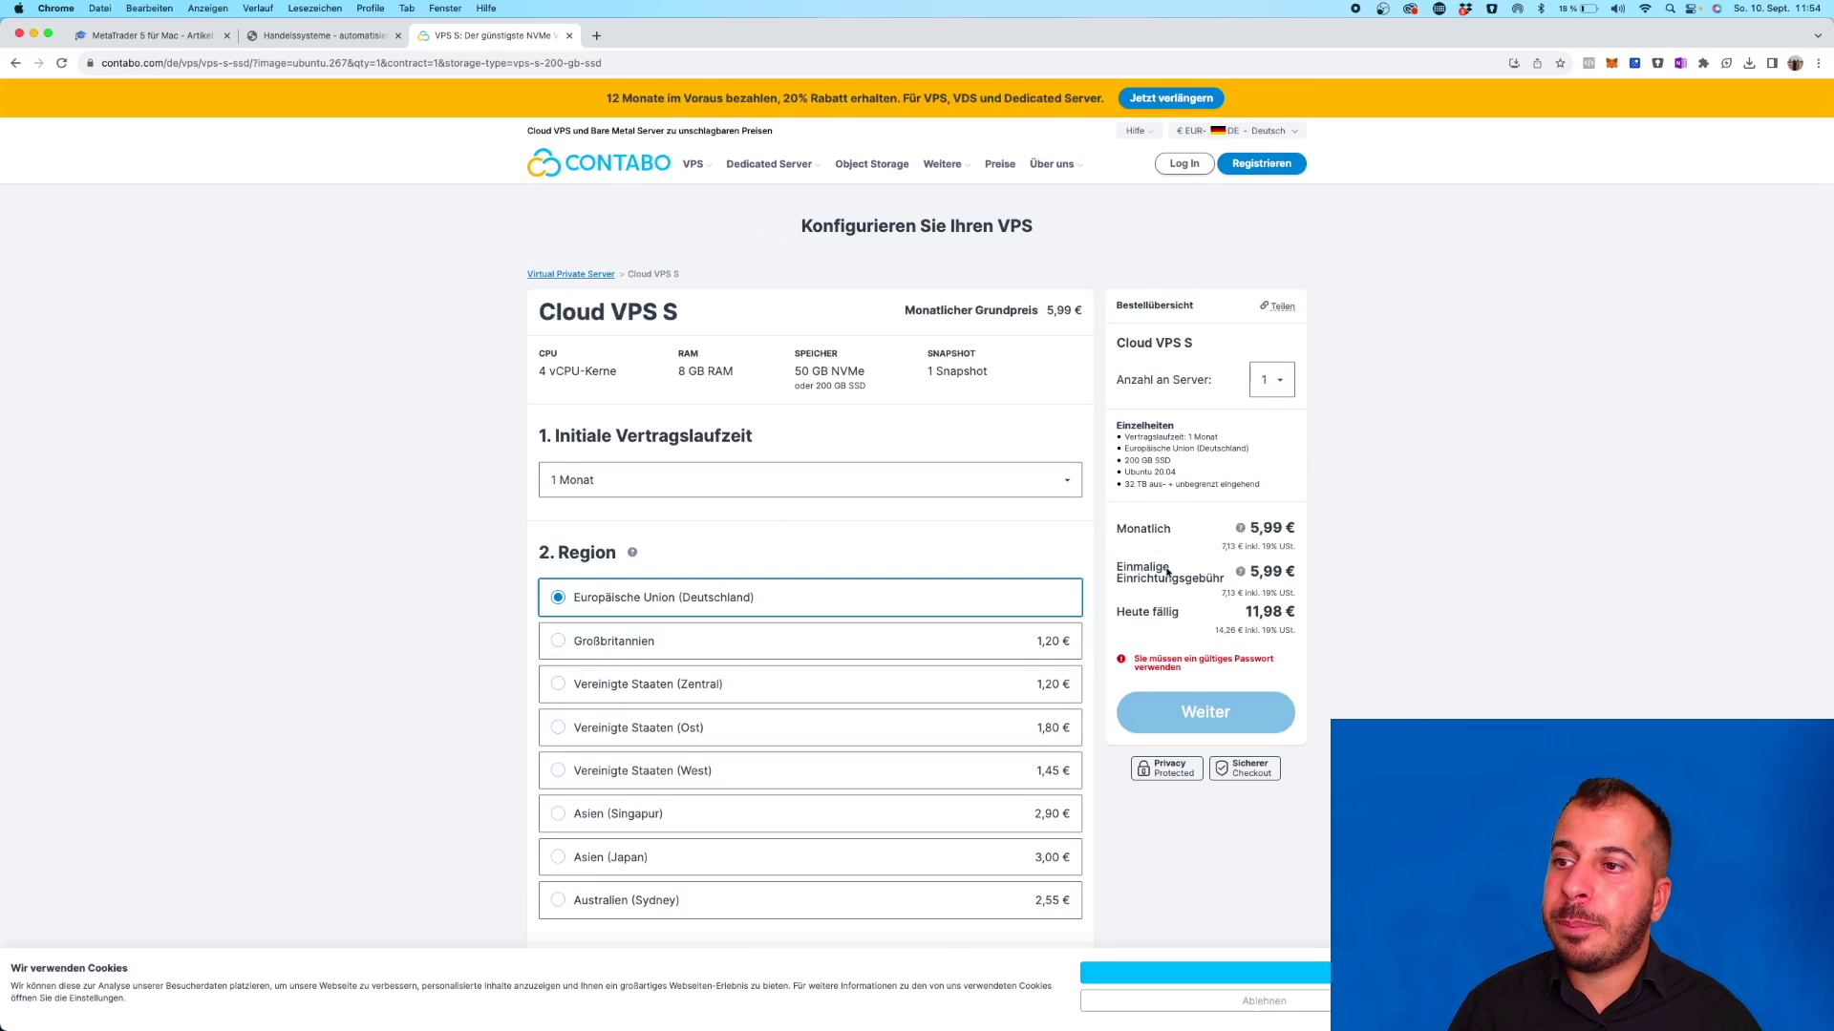
Step: Try the contract terms 6 Monate and 12 Monate for the VPS, returning to 1 Monat
{"action": "left_click", "coordinate": [878, 483]}
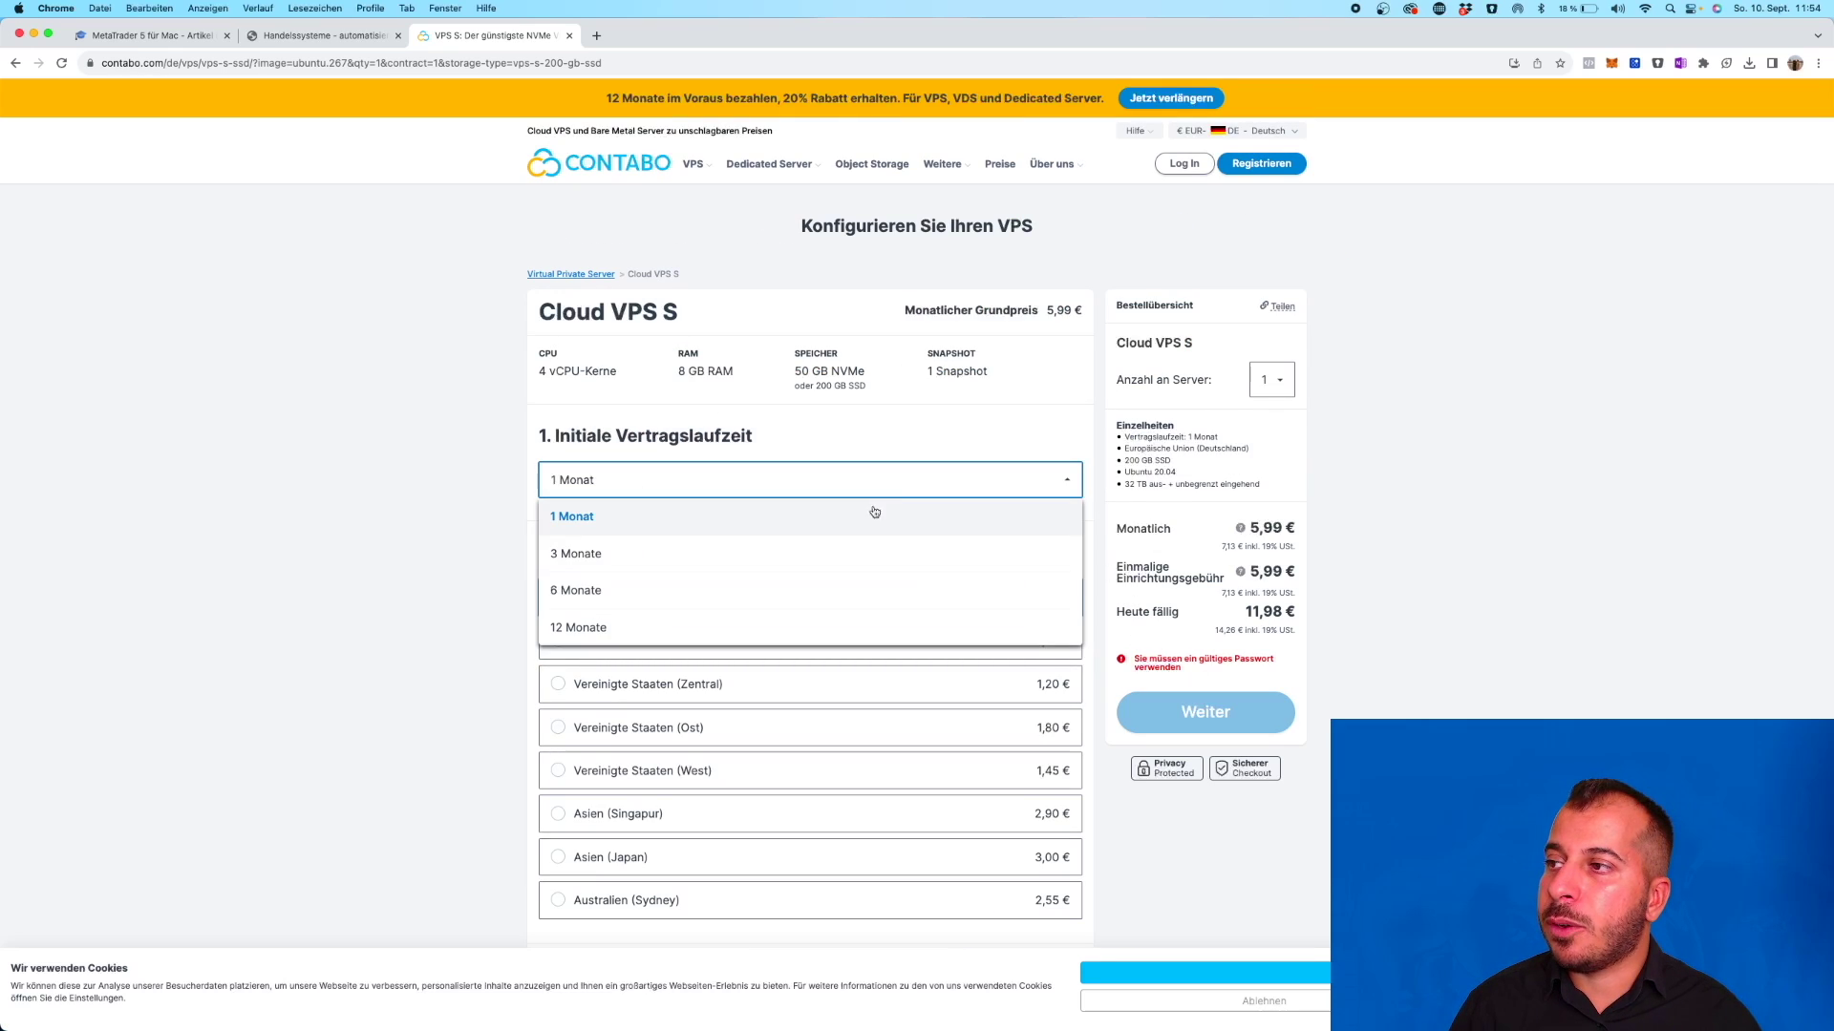
{"action": "left_click", "coordinate": [815, 598]}
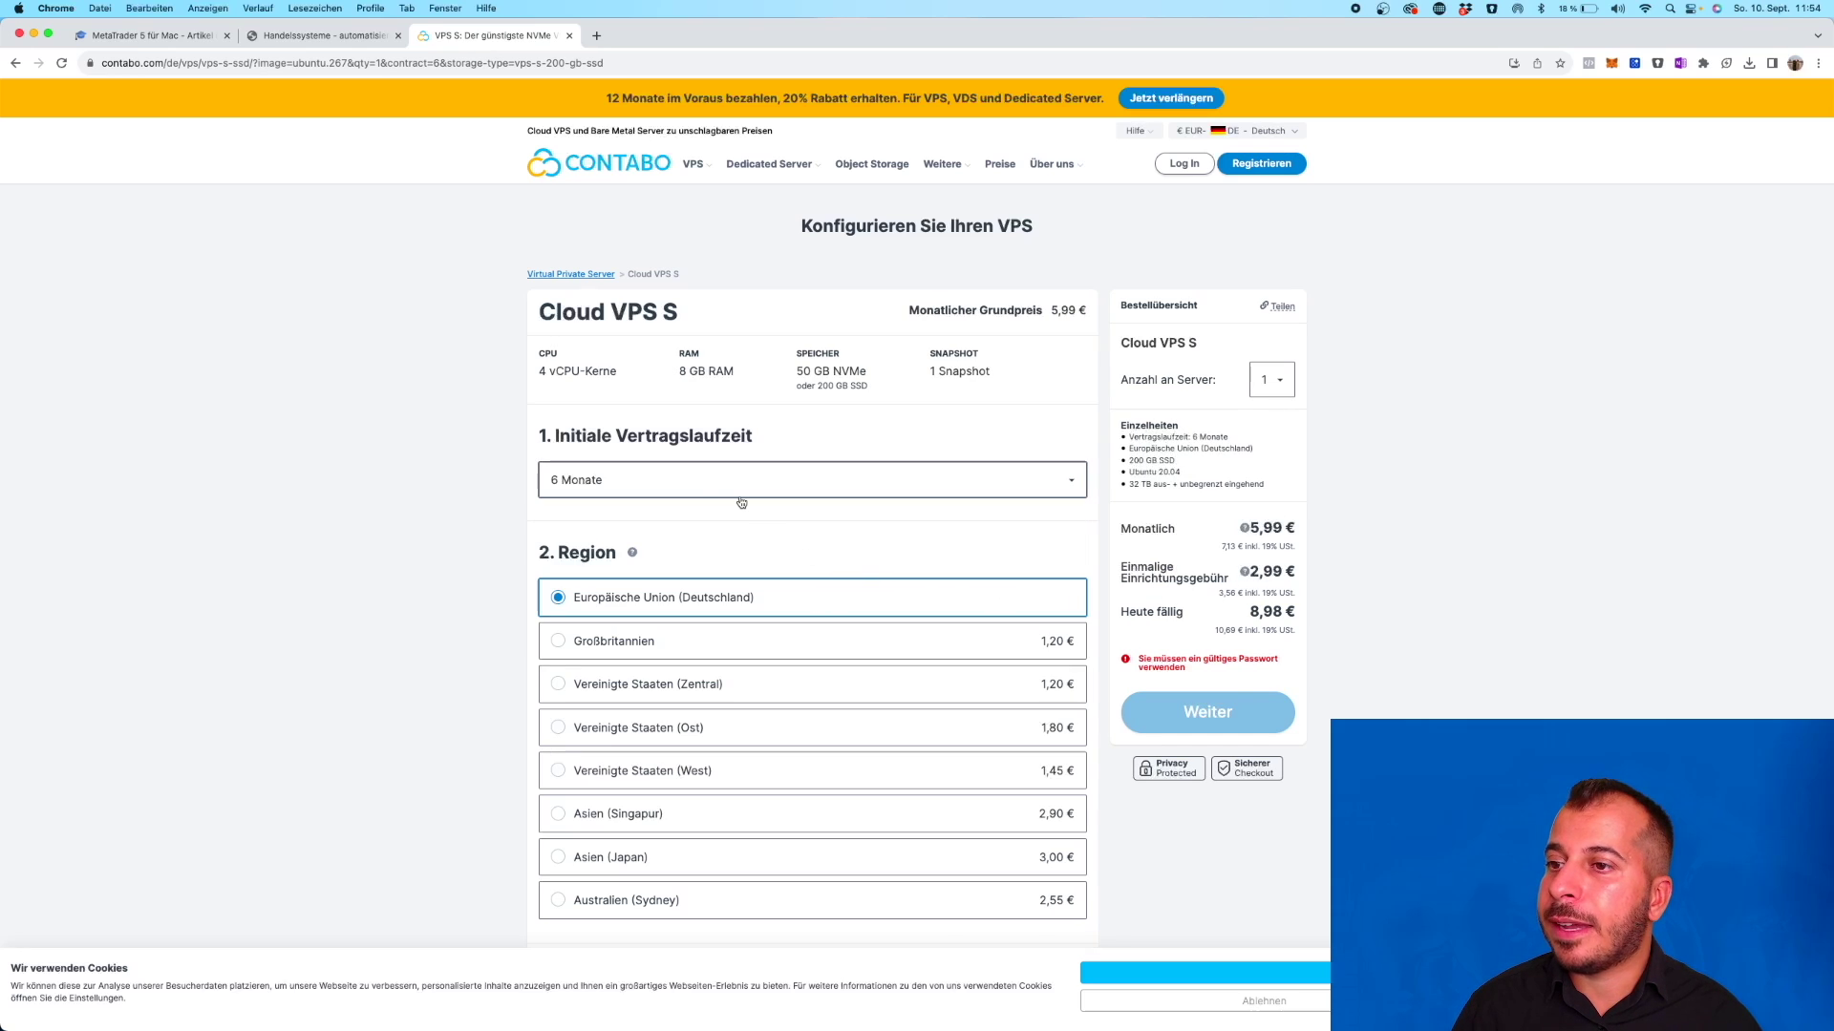
{"action": "left_click", "coordinate": [676, 485]}
{"action": "left_click", "coordinate": [698, 623]}
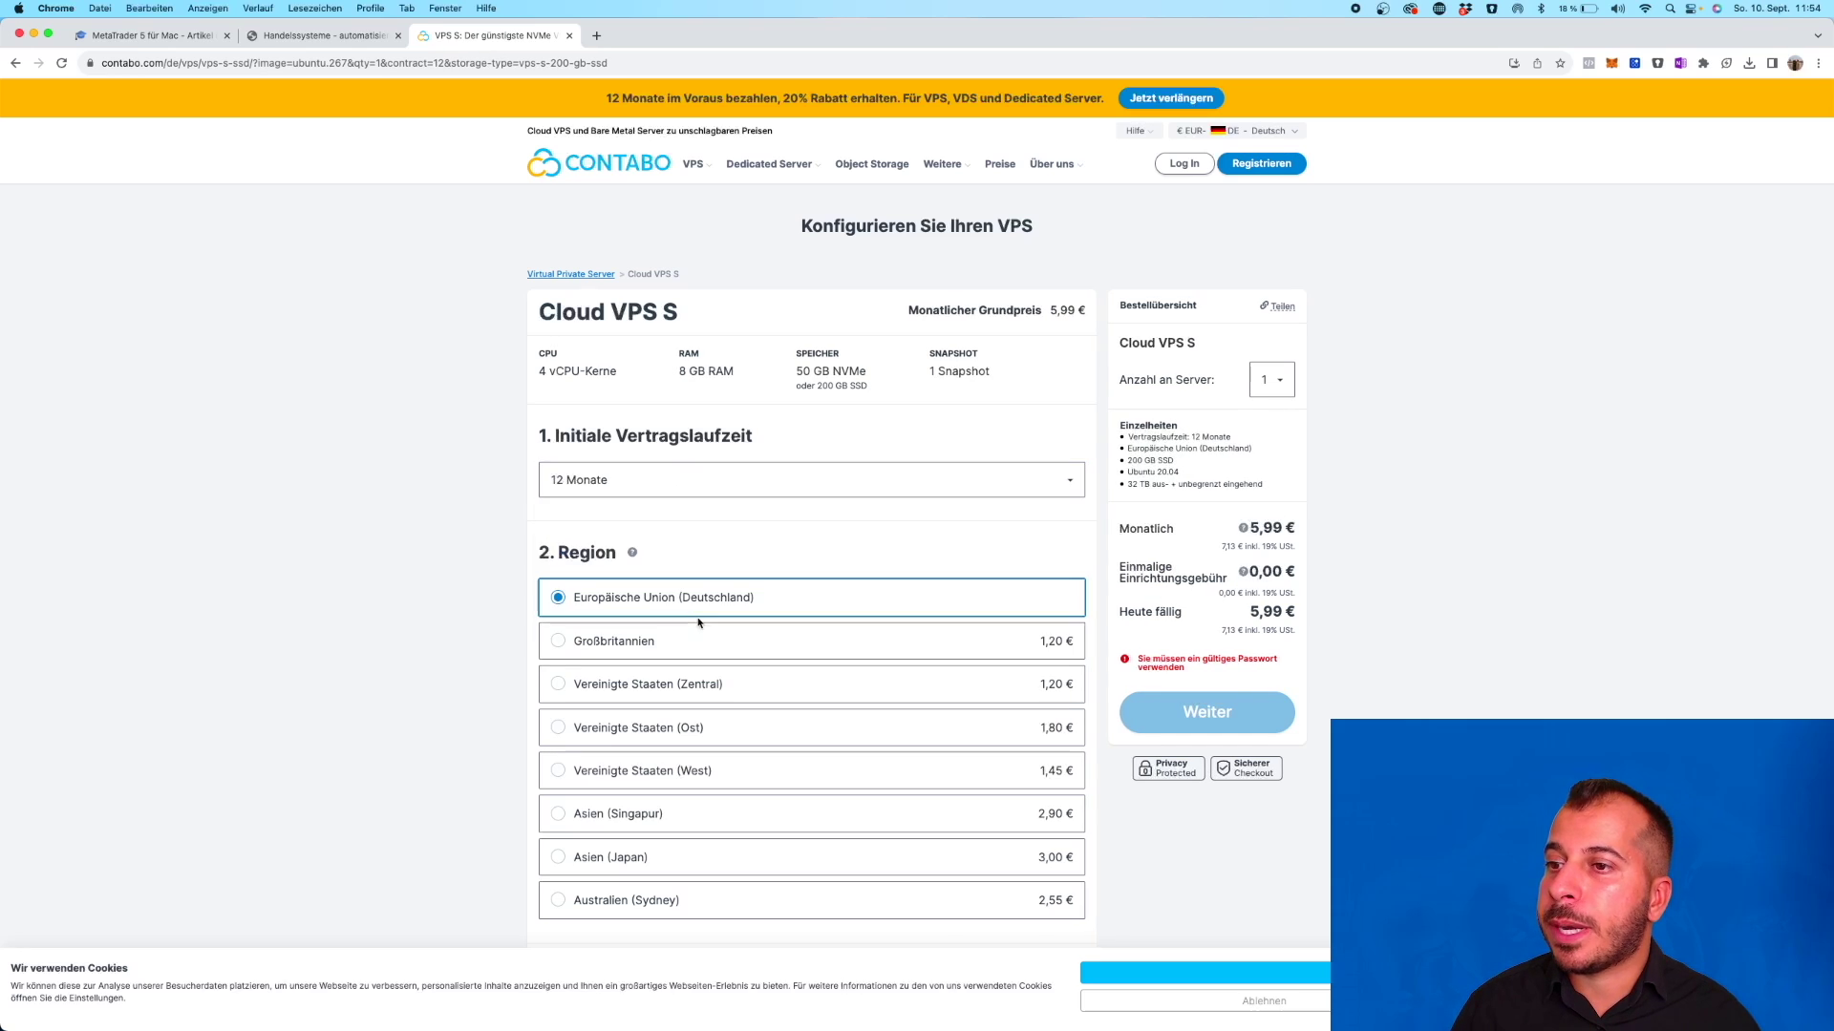
{"action": "left_click", "coordinate": [644, 495]}
{"action": "left_click", "coordinate": [616, 524]}
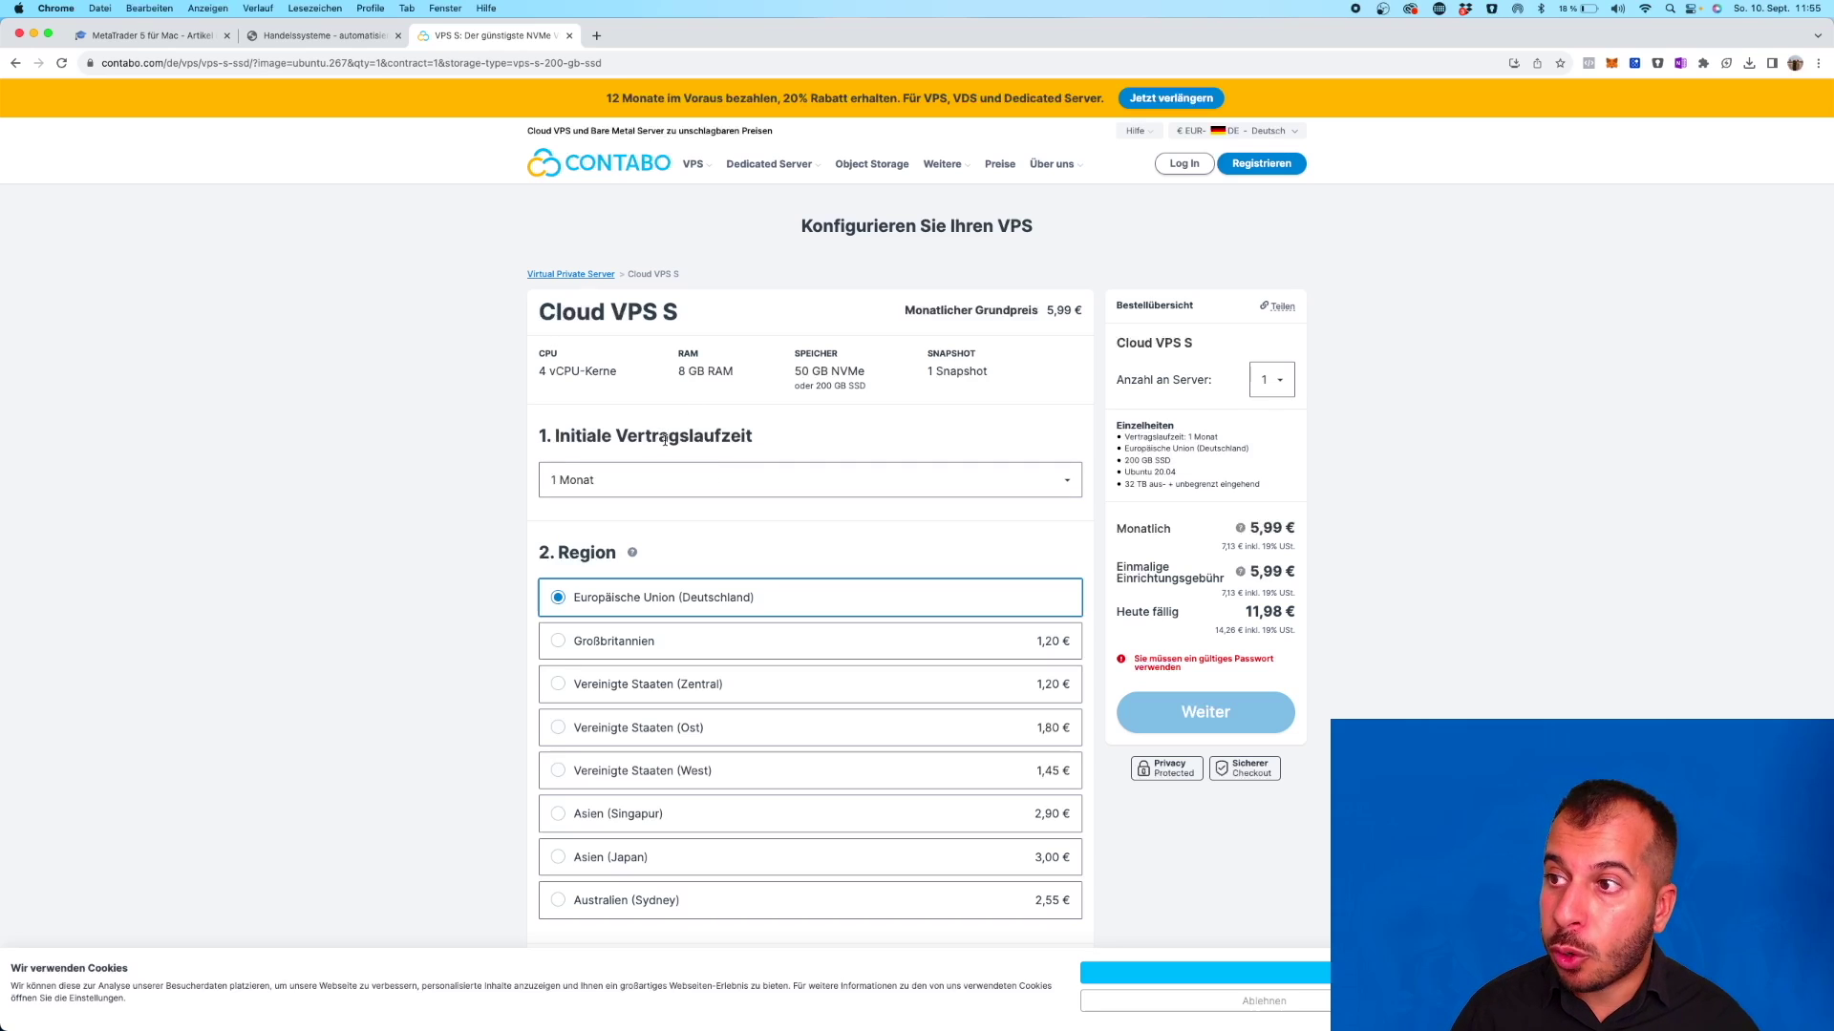
Step: Review the Region, Speicherart and Image options of the VPS configuration, including the Apps & Panels images
{"action": "scroll", "coordinate": [667, 487], "scroll_direction": "down", "scroll_amount": 2}
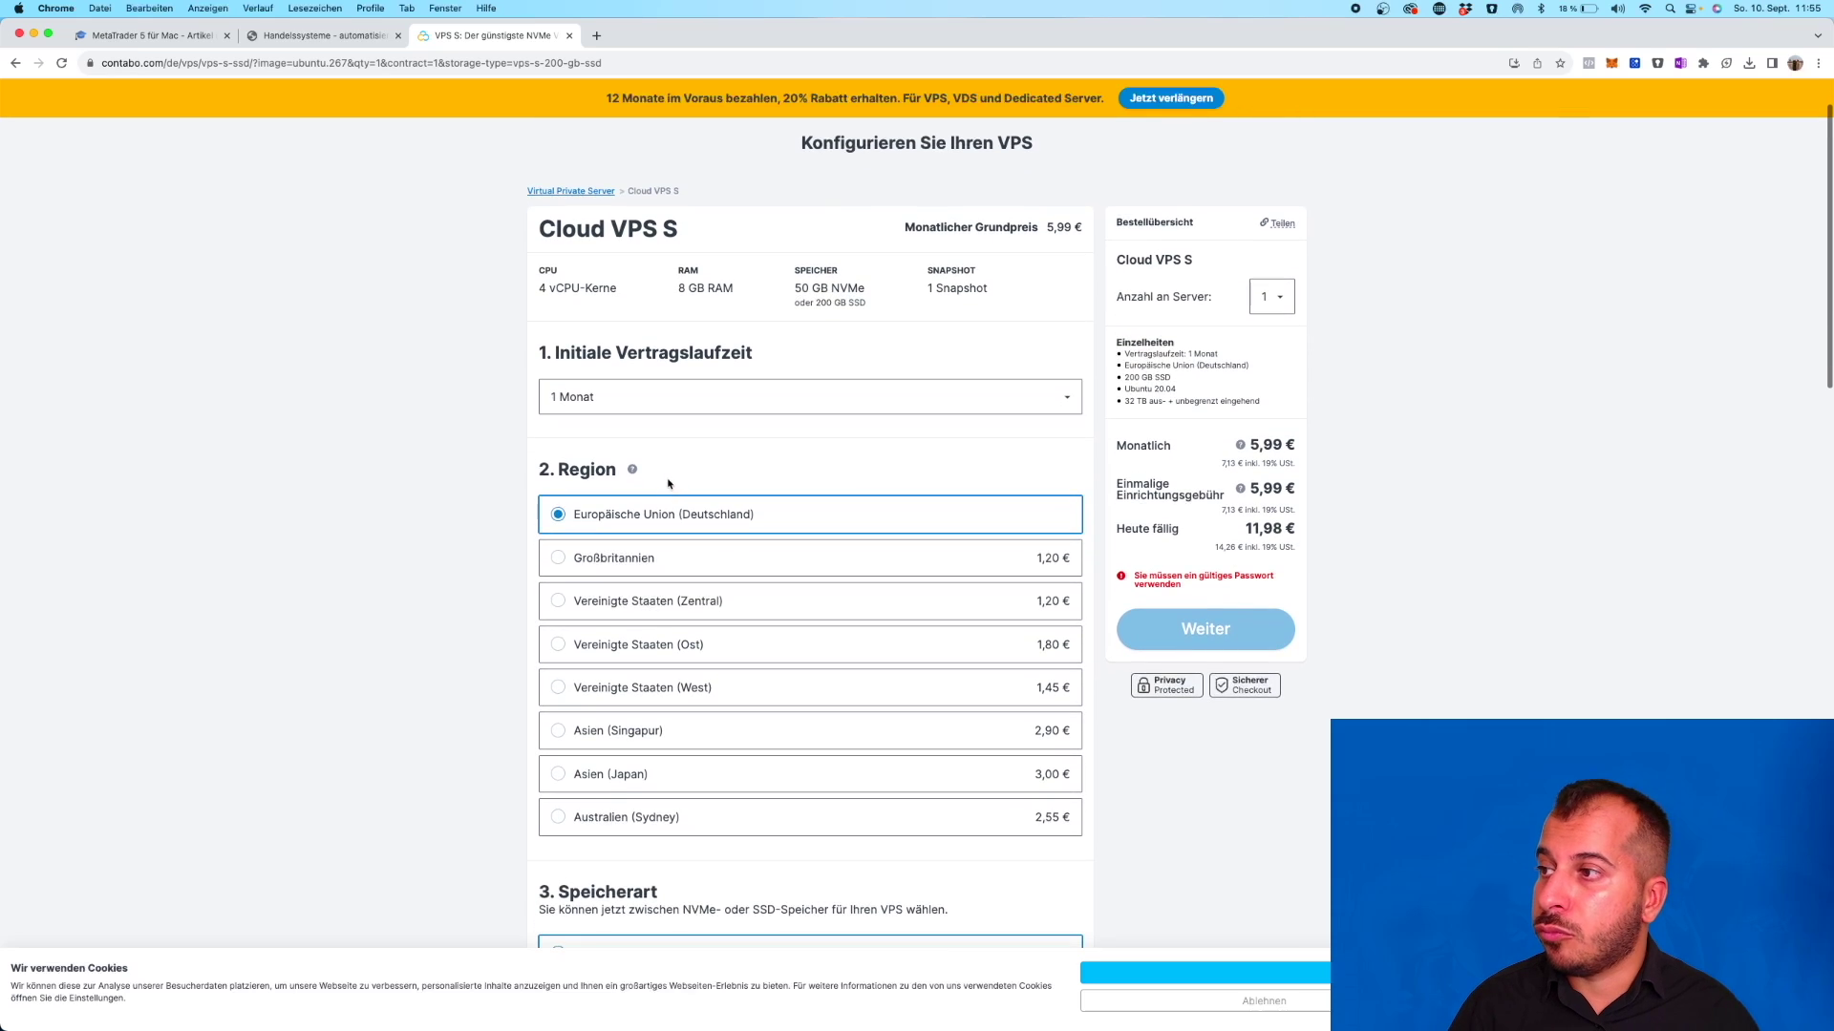
{"action": "scroll", "coordinate": [656, 469], "scroll_direction": "up", "scroll_amount": 1}
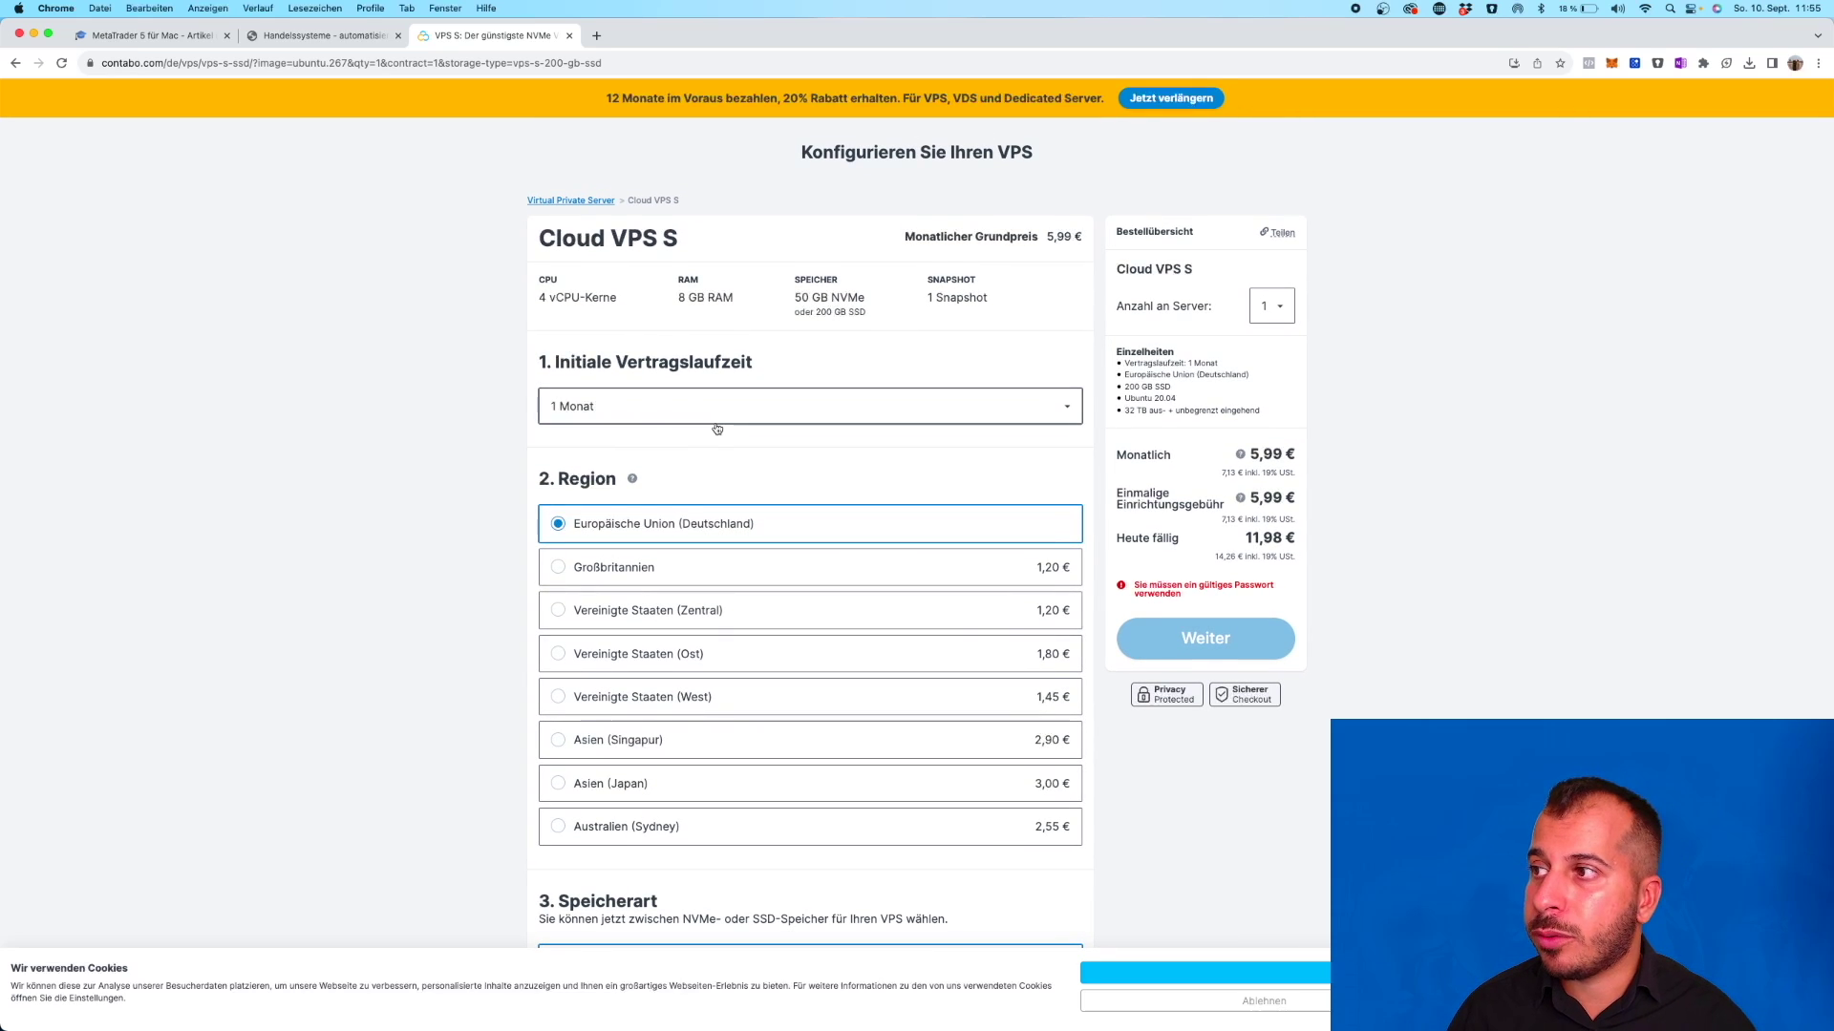
{"action": "scroll", "coordinate": [783, 460], "scroll_direction": "down", "scroll_amount": 1}
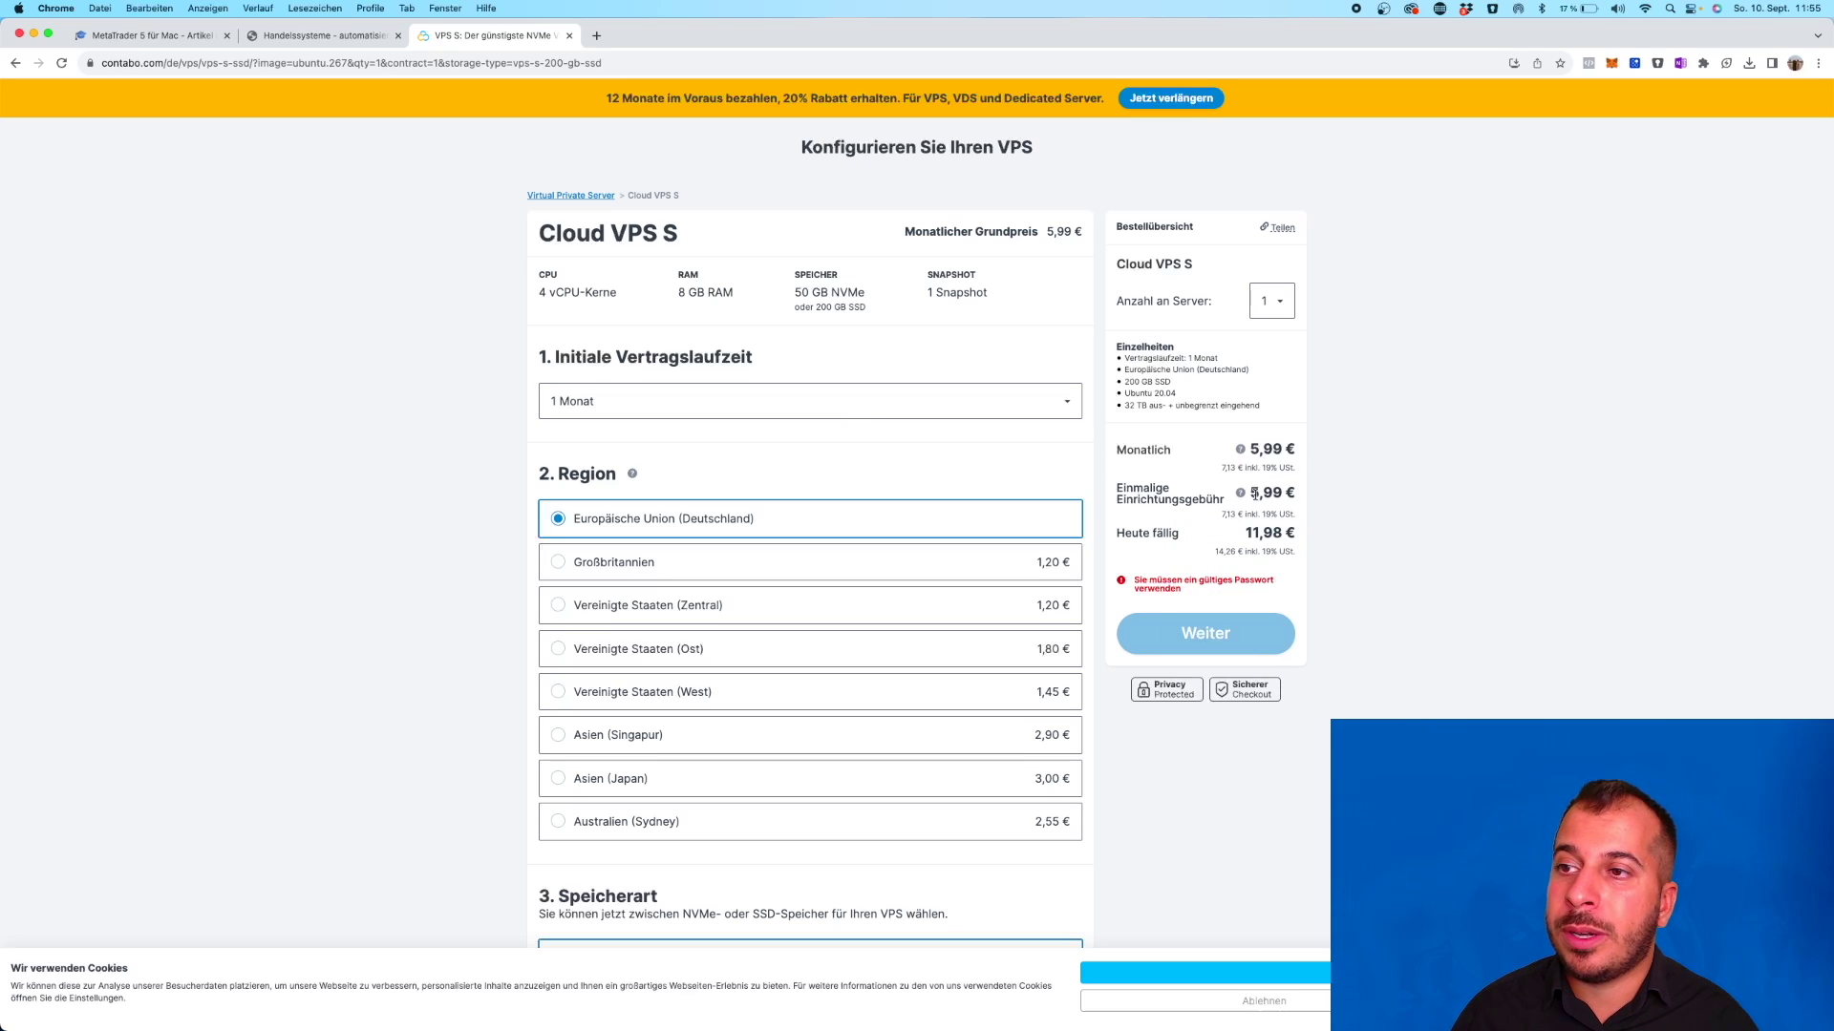
{"action": "scroll", "coordinate": [937, 536], "scroll_direction": "down", "scroll_amount": 5}
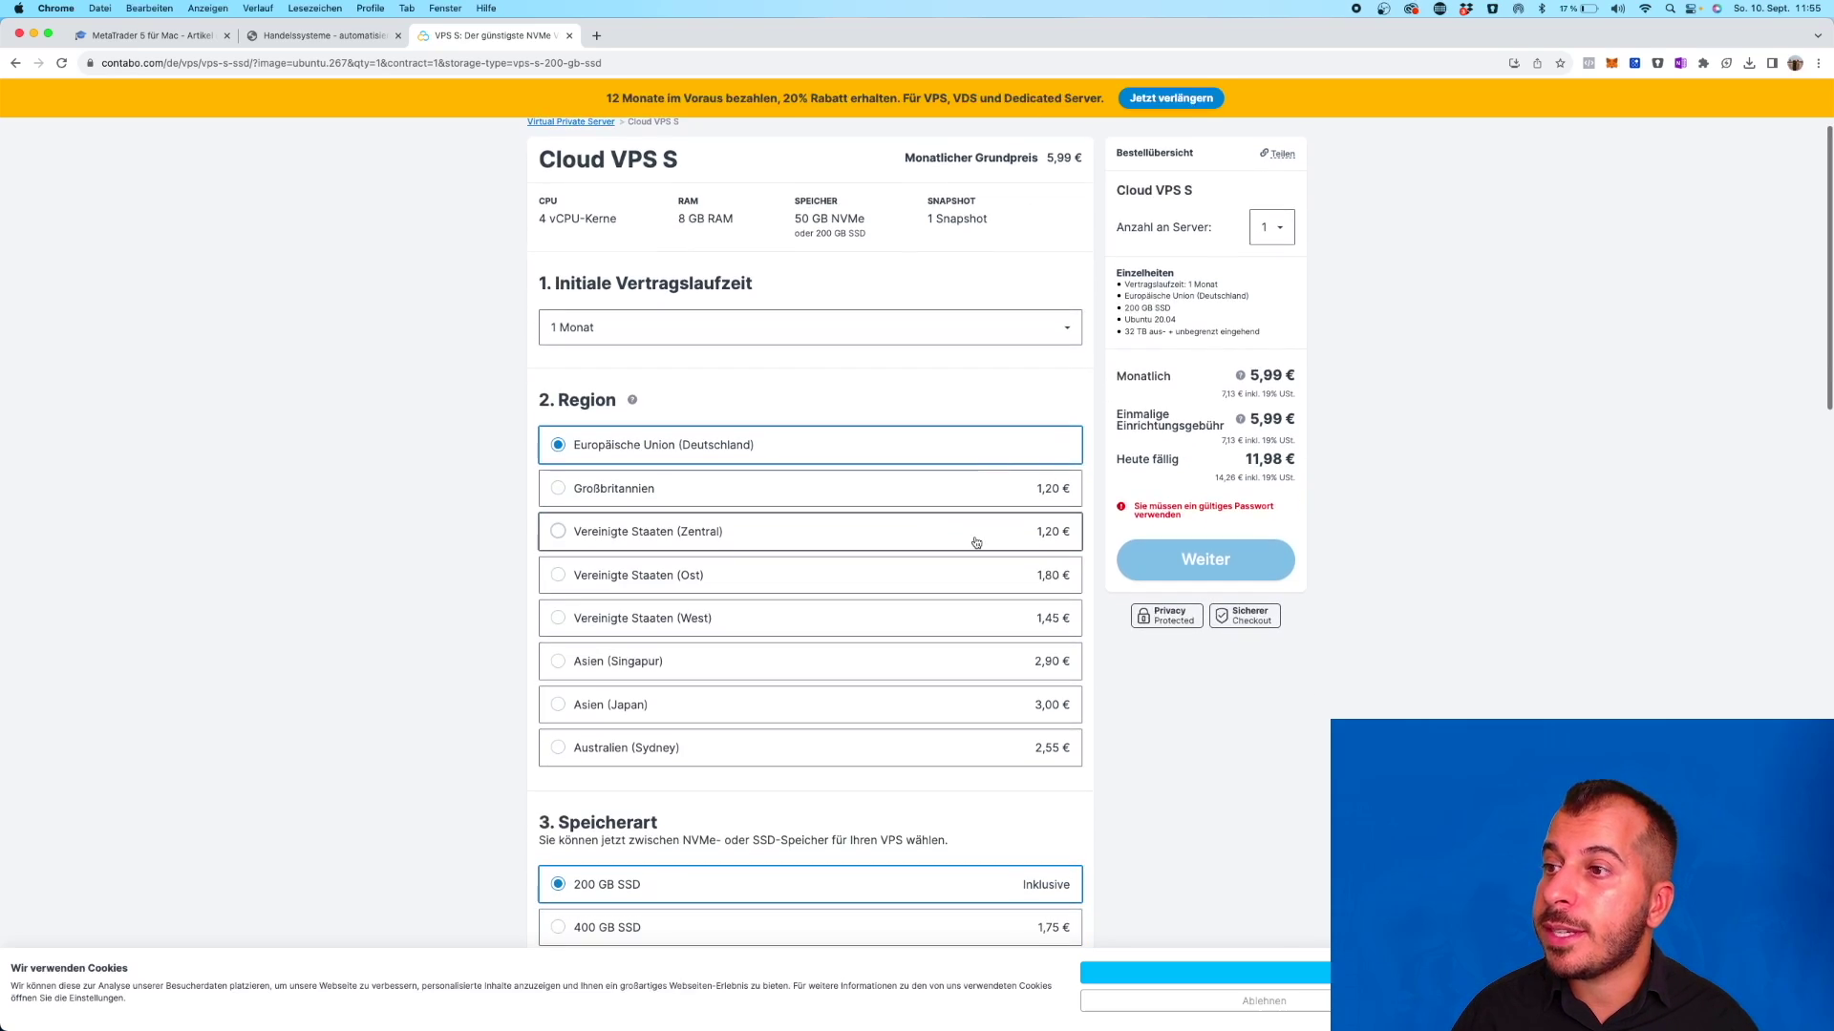
{"action": "scroll", "coordinate": [833, 516], "scroll_direction": "down", "scroll_amount": 3}
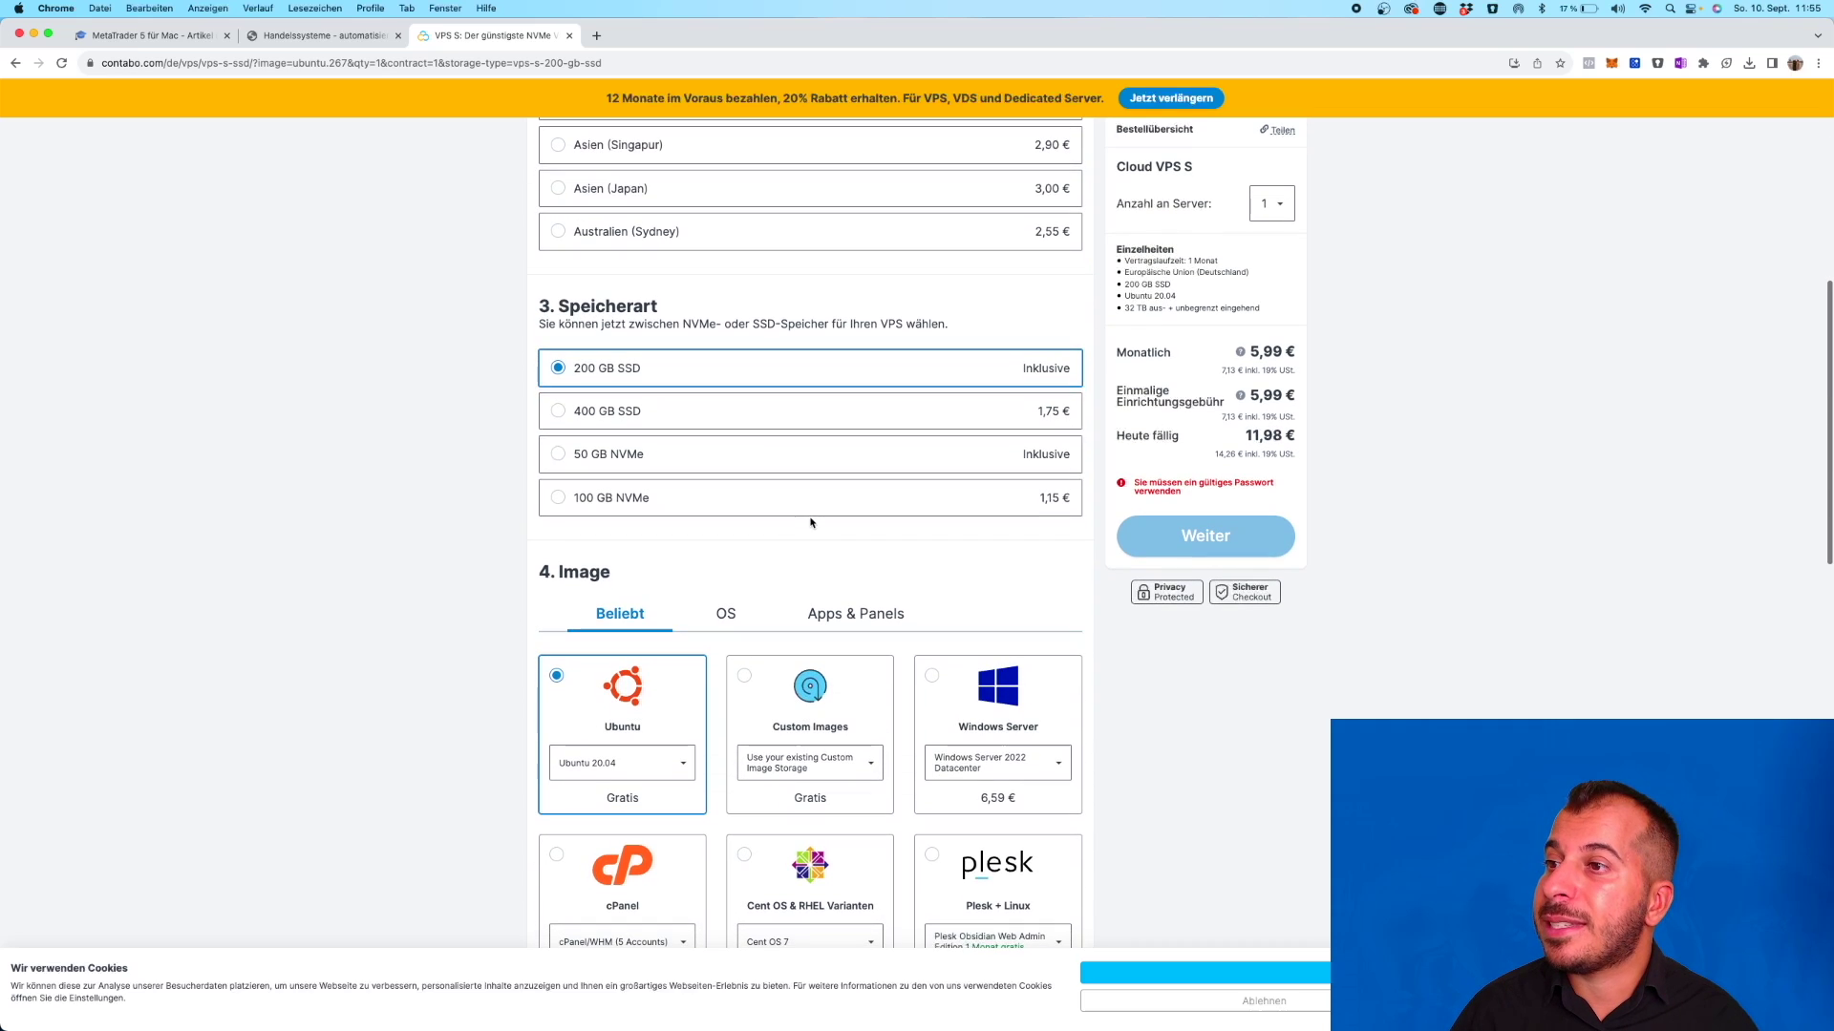
{"action": "scroll", "coordinate": [765, 479], "scroll_direction": "down", "scroll_amount": 2}
{"action": "scroll", "coordinate": [745, 520], "scroll_direction": "down", "scroll_amount": 4}
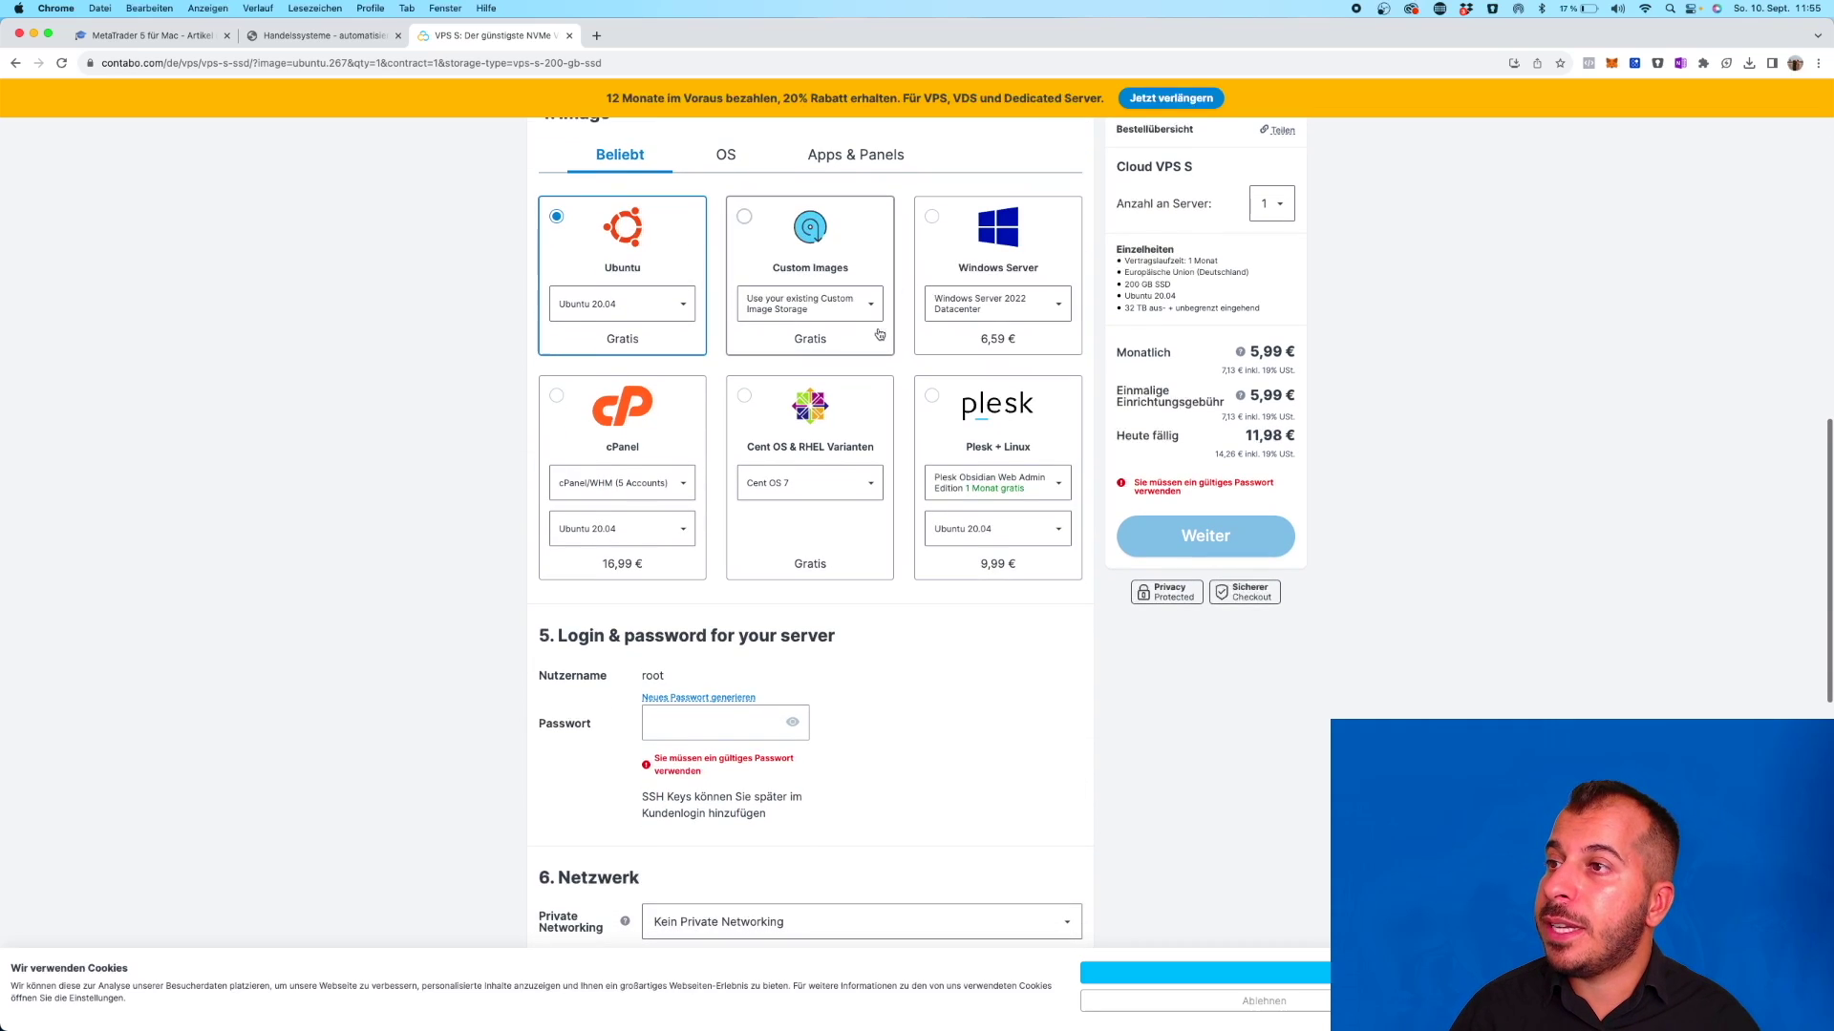
{"action": "scroll", "coordinate": [821, 249], "scroll_direction": "up", "scroll_amount": 1}
{"action": "left_click", "coordinate": [832, 191]}
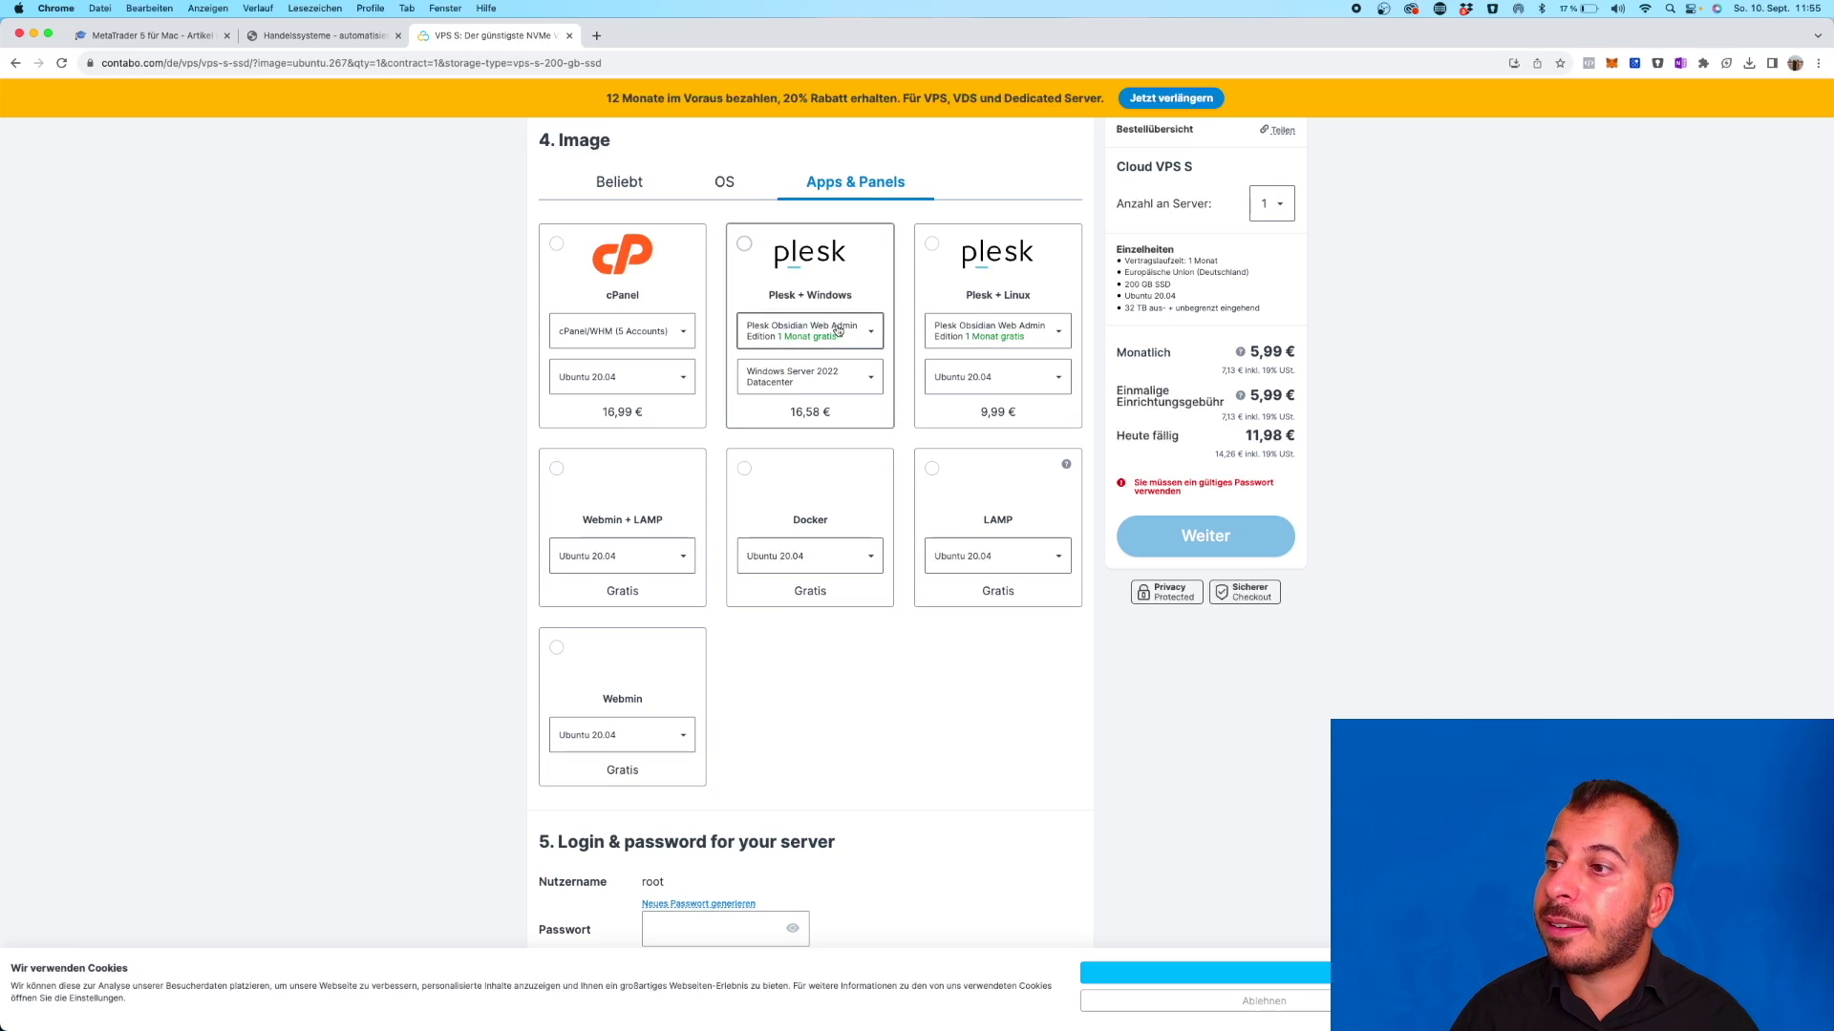
{"action": "left_click", "coordinate": [642, 184]}
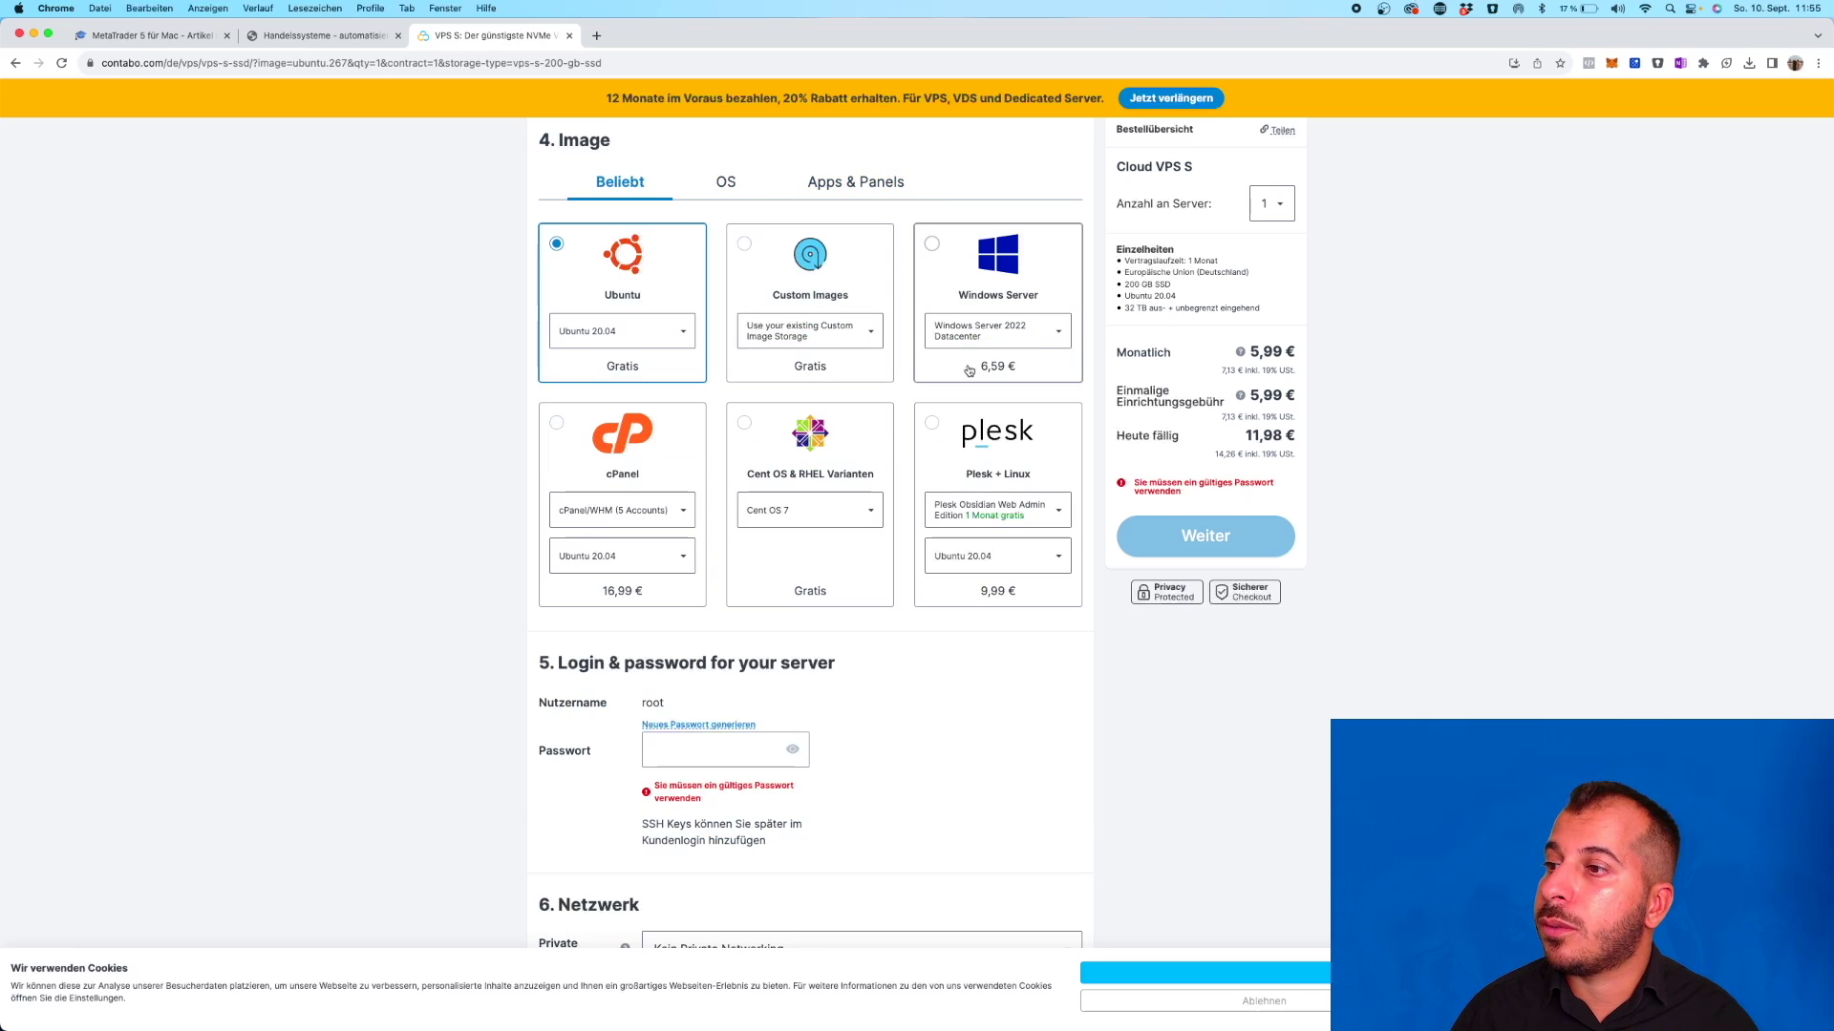
Step: Select the Windows Server image with the Windows Server 2016 Datacenter version for the VPS
{"action": "left_click", "coordinate": [956, 303]}
{"action": "left_click", "coordinate": [999, 334]}
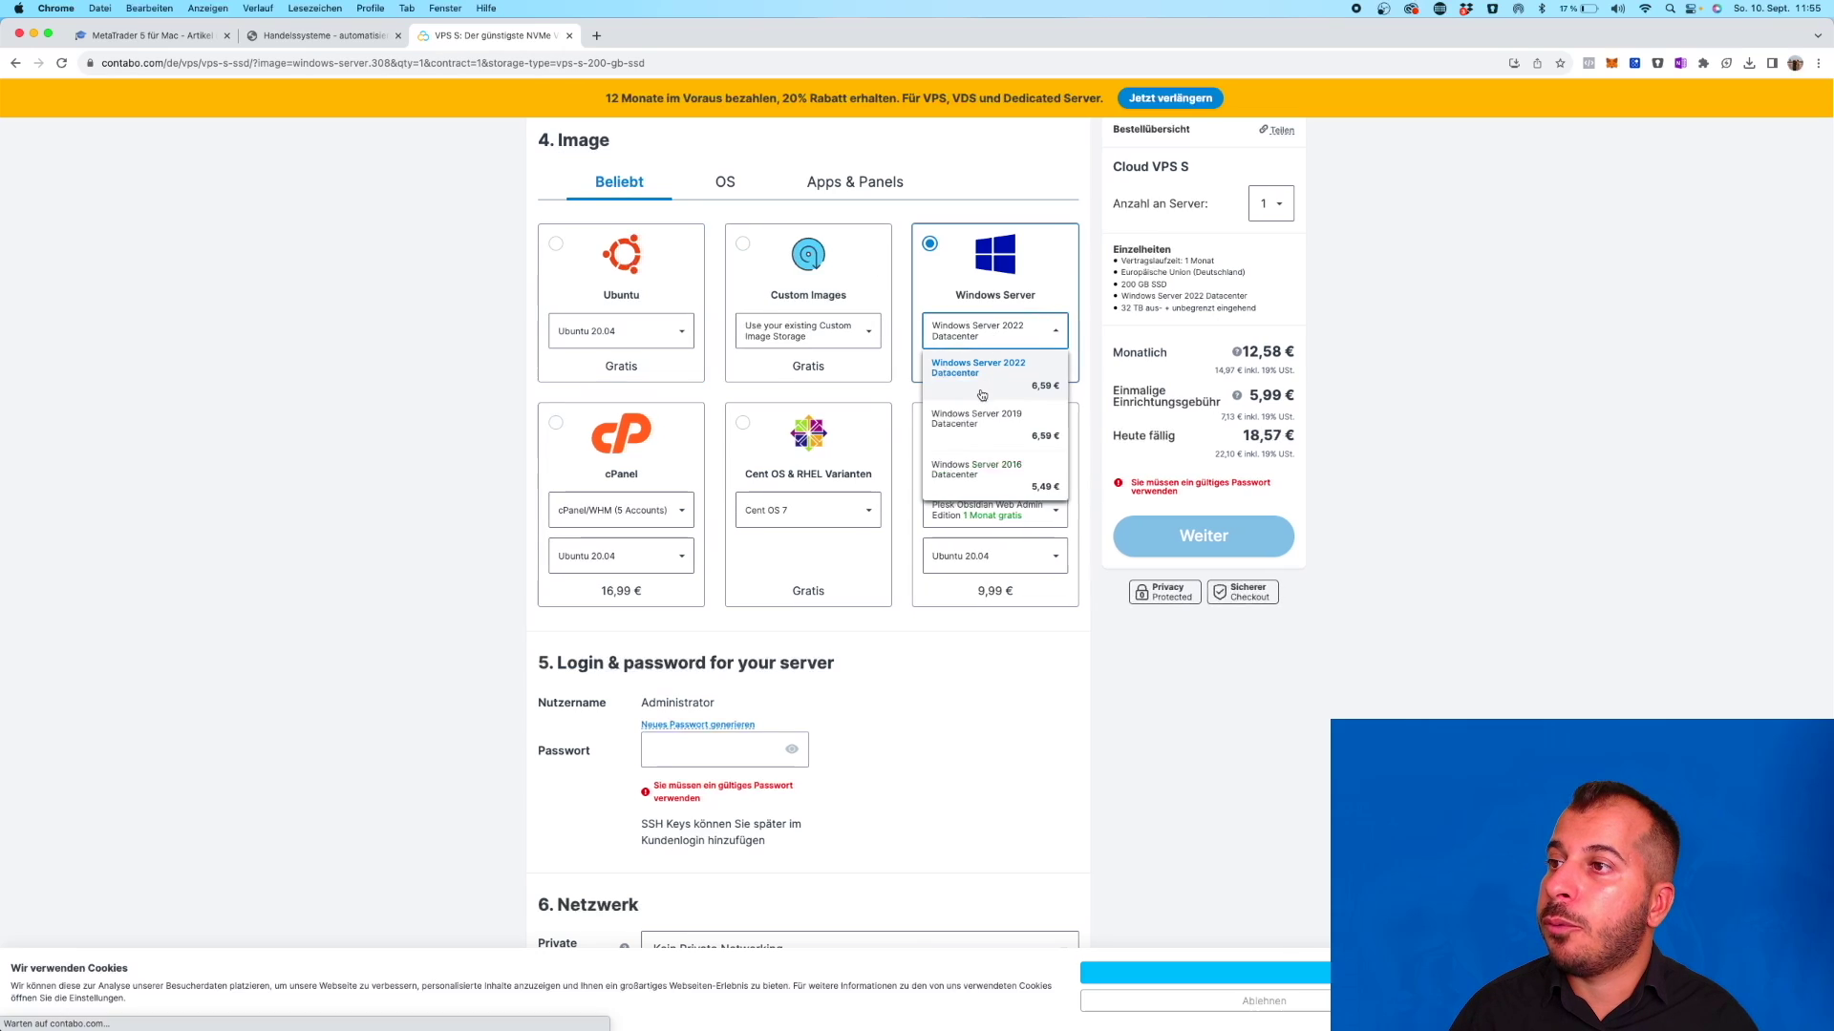
{"action": "left_click", "coordinate": [1026, 485]}
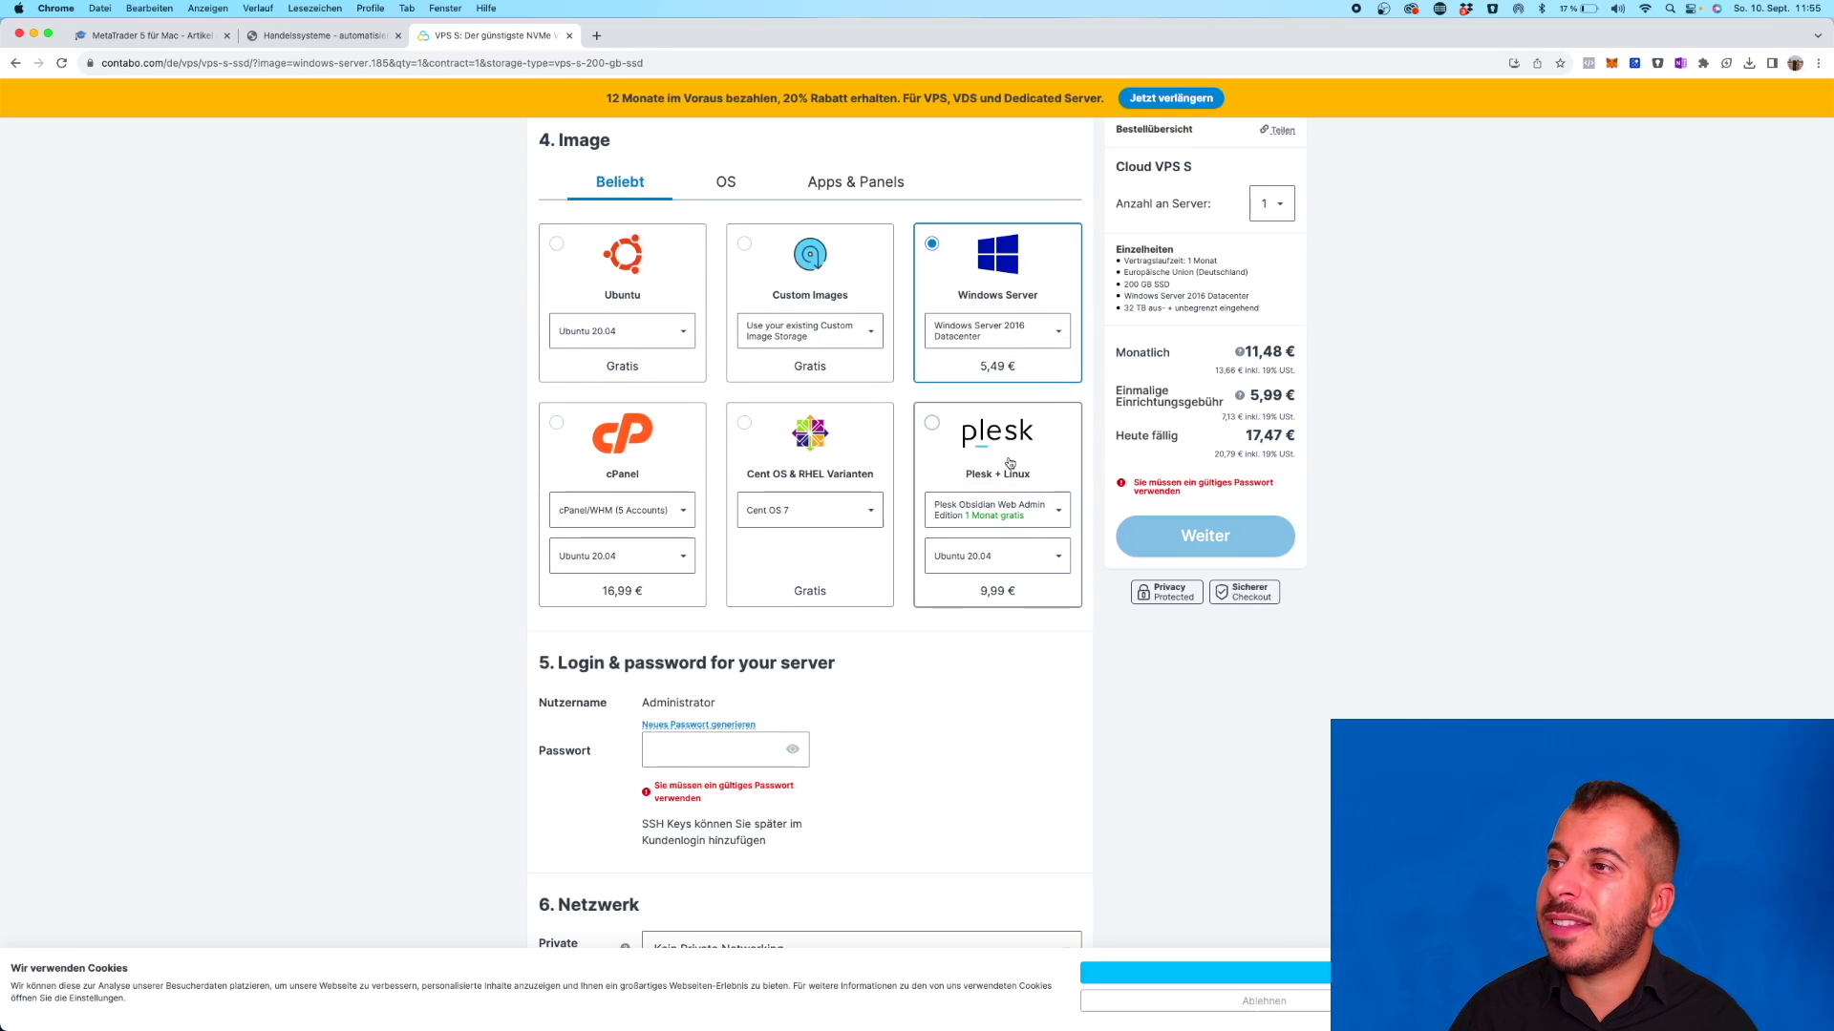
{"action": "left_click", "coordinate": [968, 330]}
{"action": "left_click", "coordinate": [965, 372]}
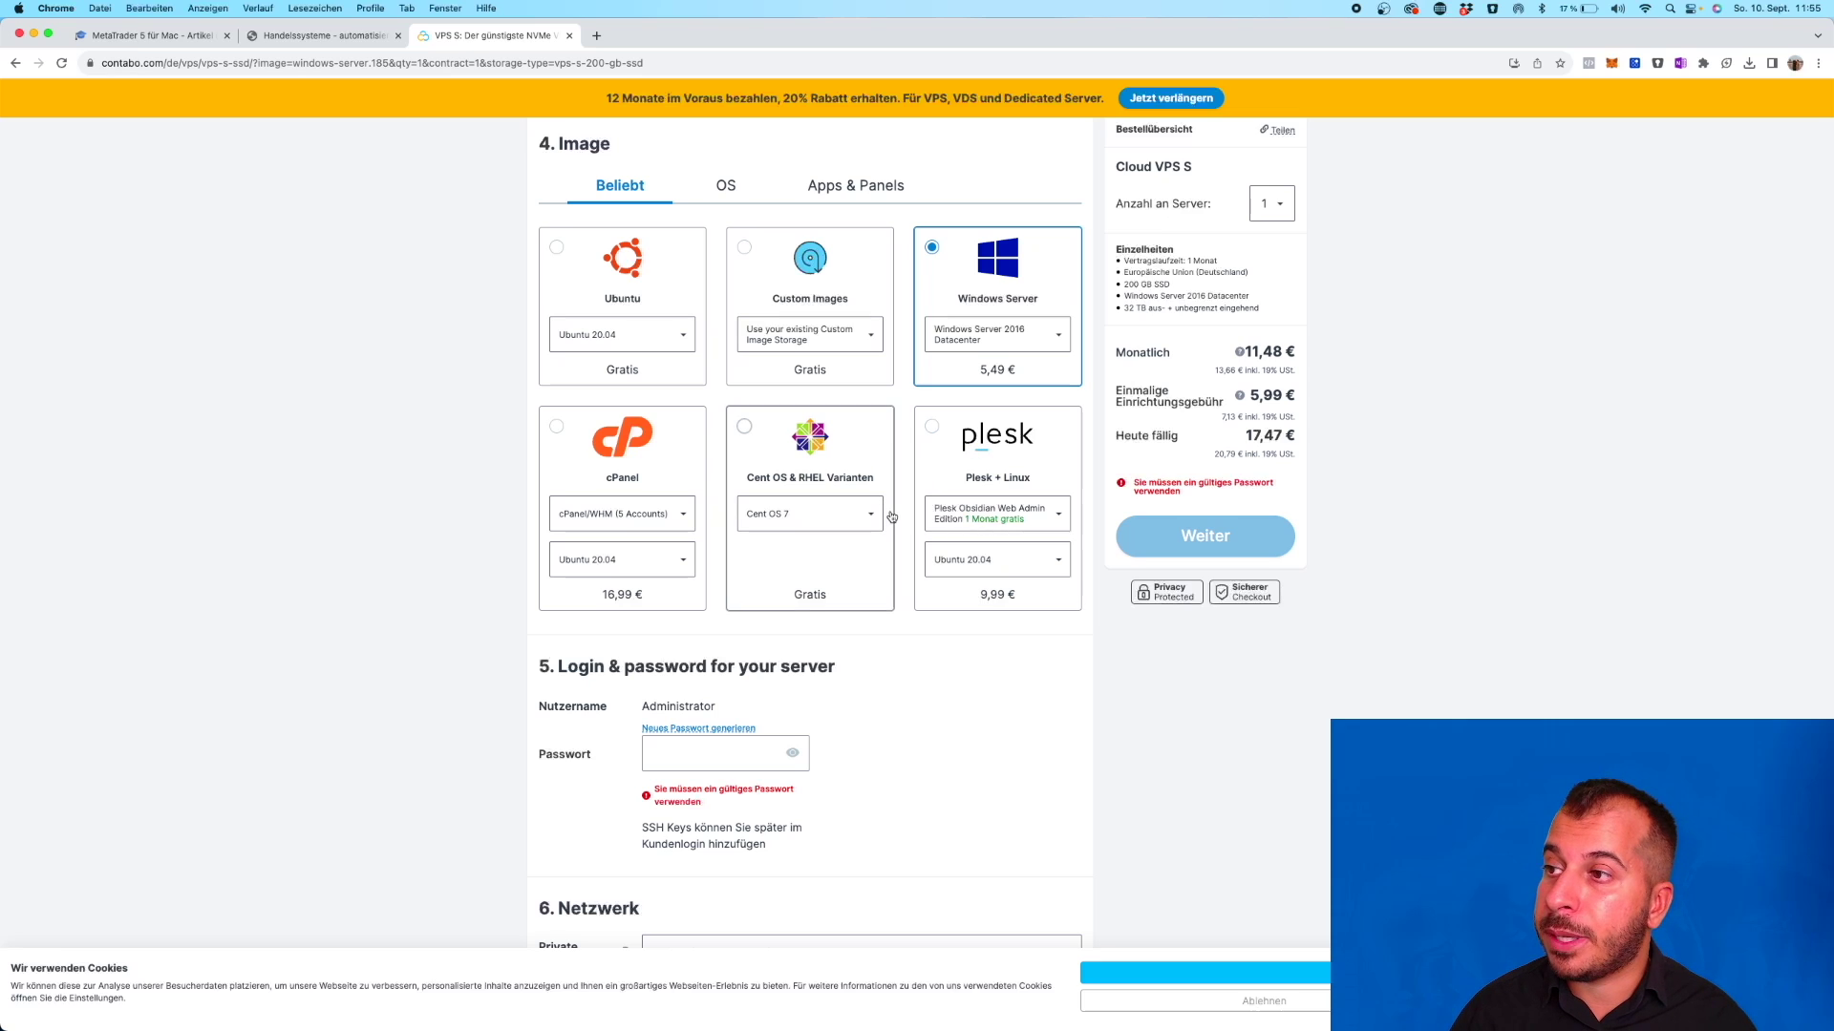
Step: Generate a new password for the server's Administrator login
{"action": "scroll", "coordinate": [955, 614], "scroll_direction": "down", "scroll_amount": 1}
{"action": "left_click", "coordinate": [721, 712]}
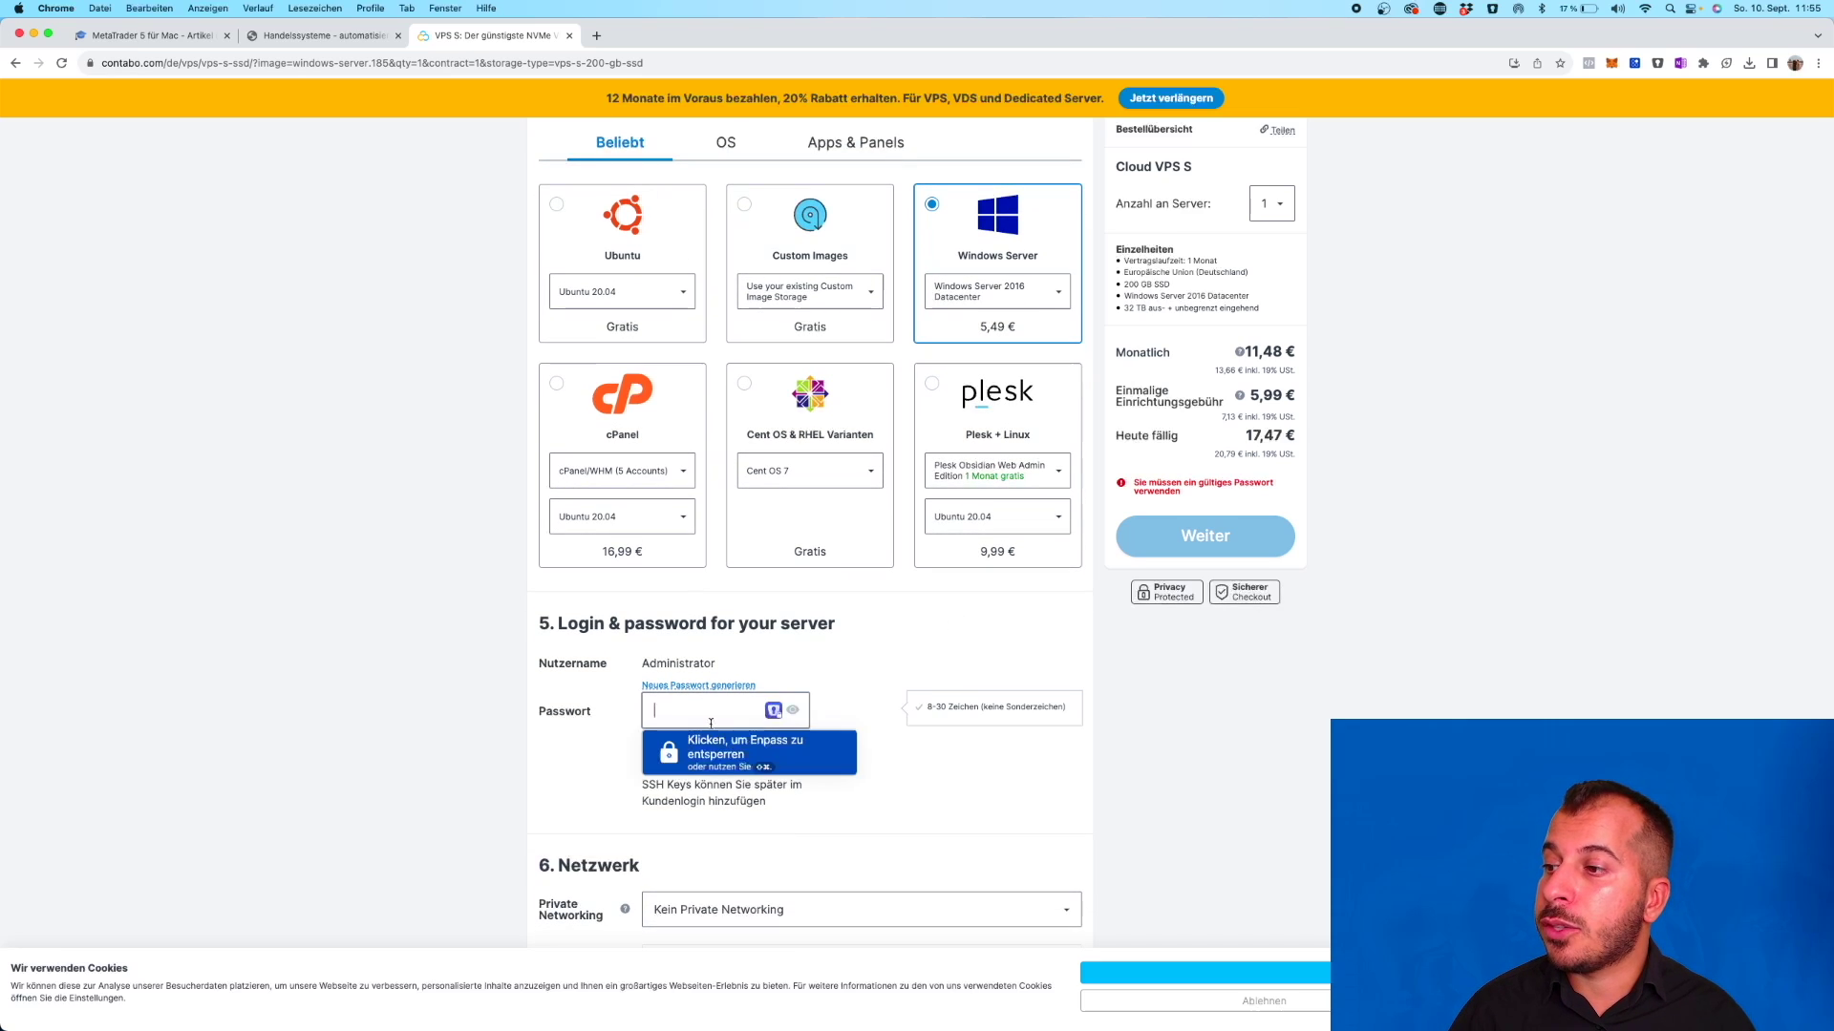
{"action": "left_click", "coordinate": [697, 686]}
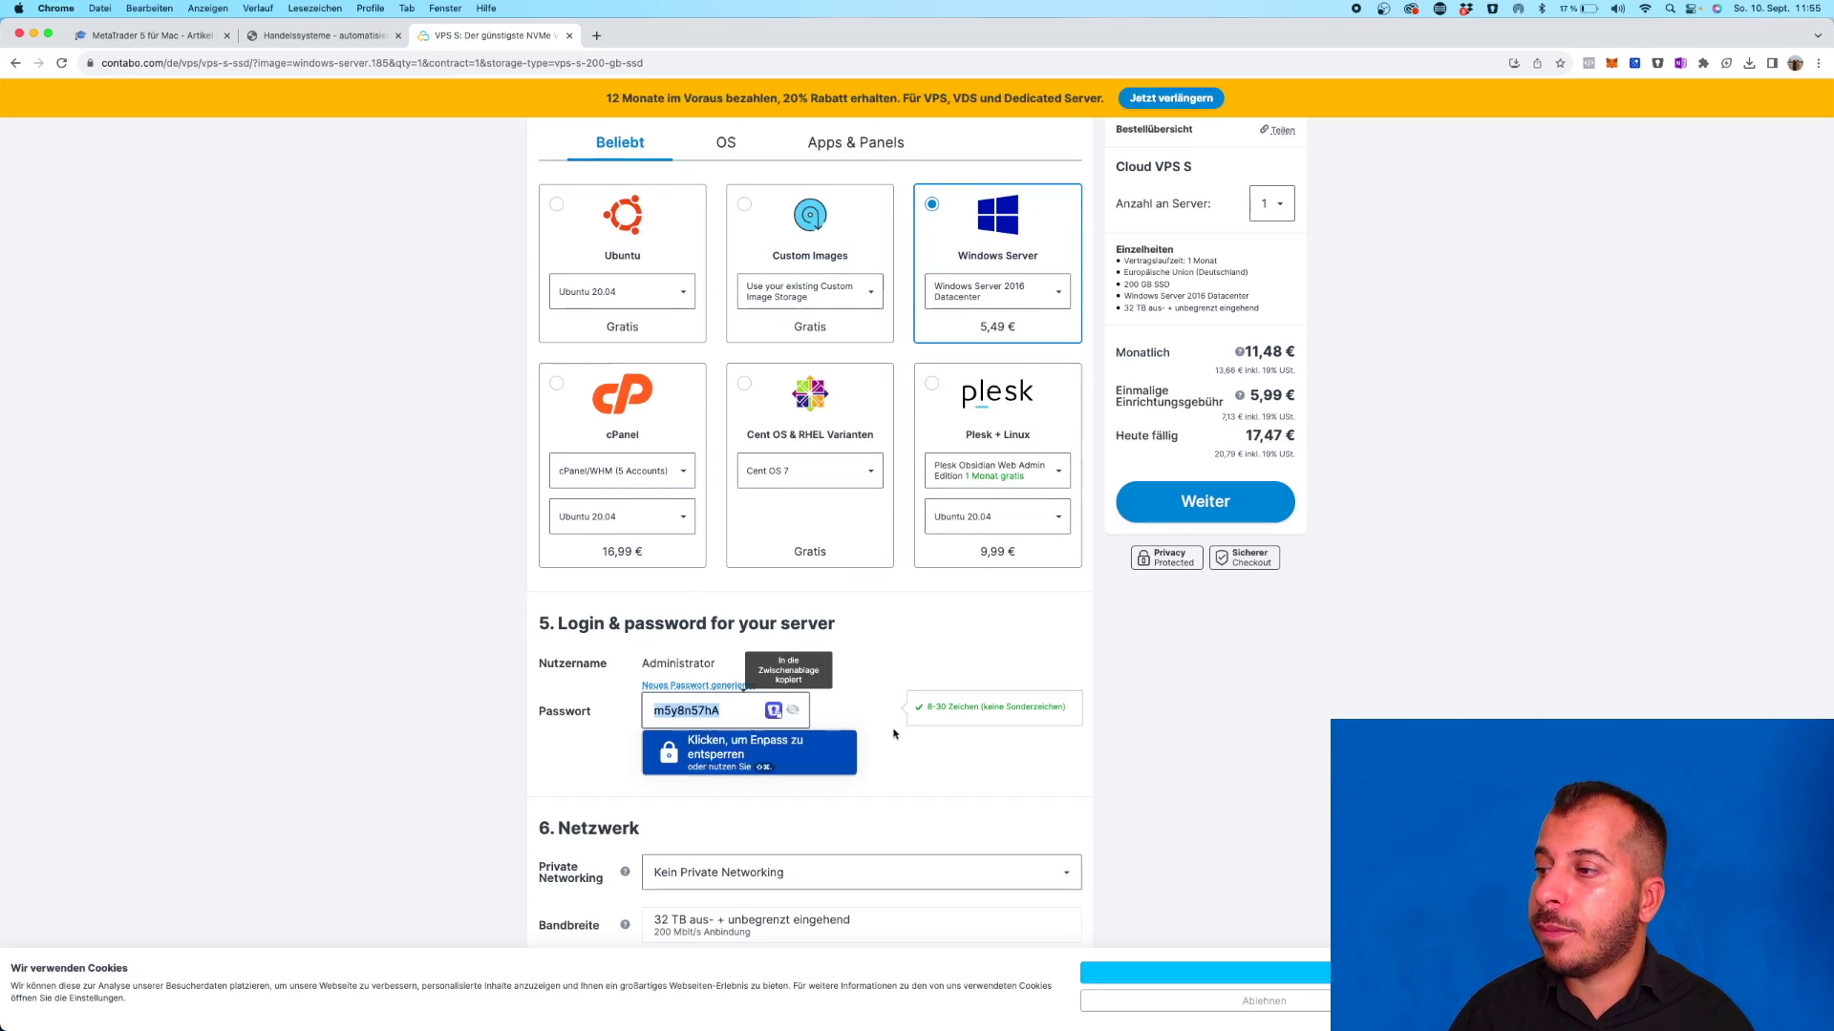
Step: Keep the default network and add-on options and continue to the customer registration
{"action": "scroll", "coordinate": [895, 736], "scroll_direction": "down", "scroll_amount": 5}
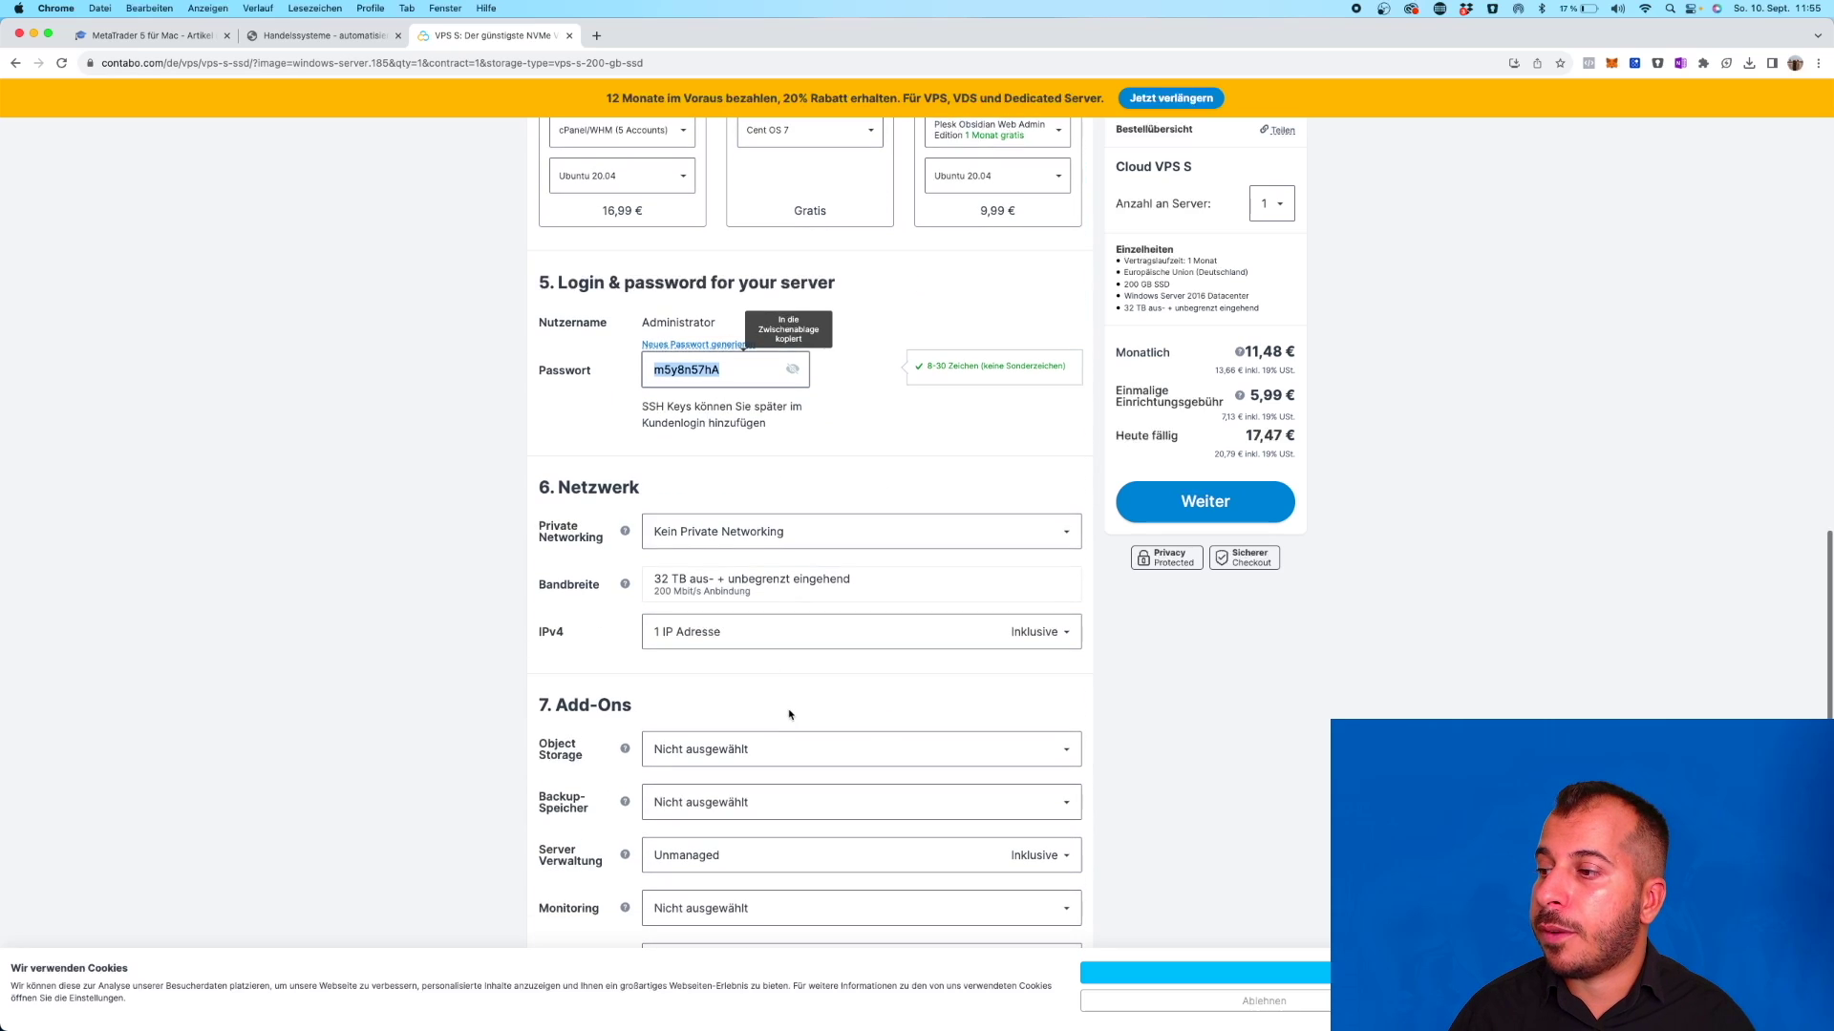
{"action": "scroll", "coordinate": [789, 712], "scroll_direction": "down", "scroll_amount": 4}
{"action": "left_click", "coordinate": [1021, 720]}
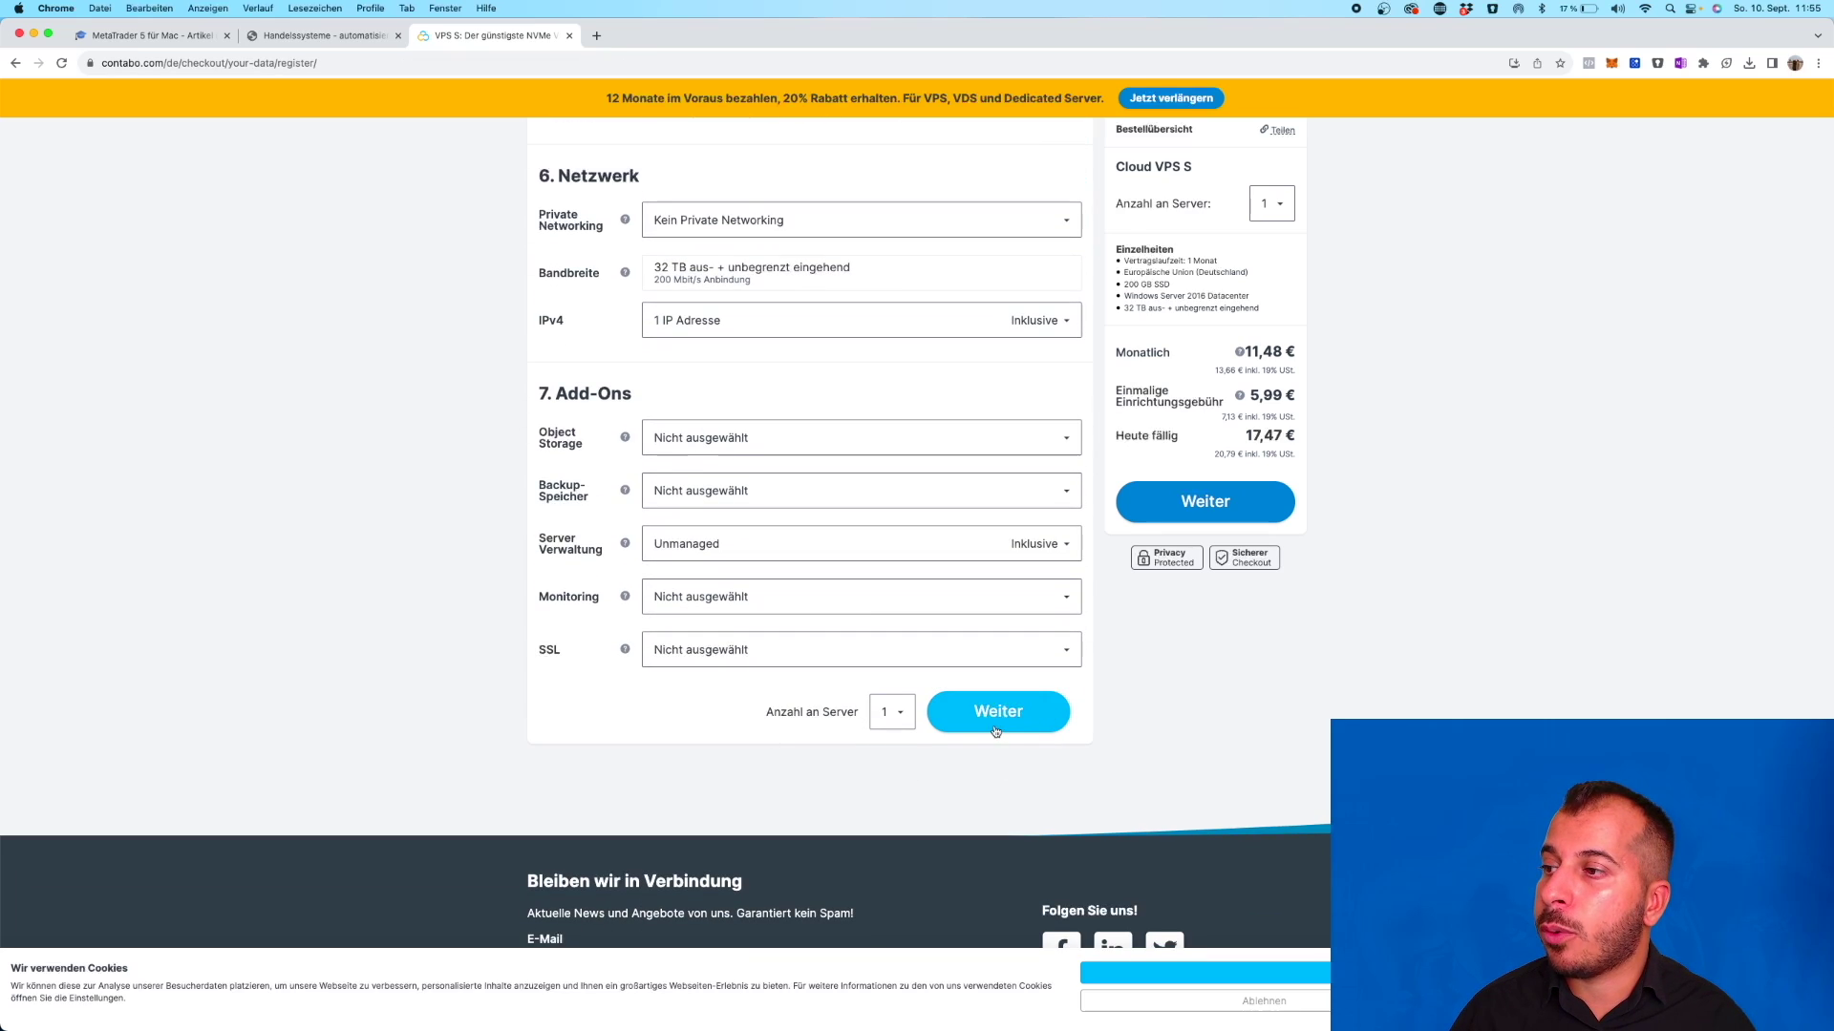
Step: Examine the customer data fields required on the registration form for the VPS order
{"action": "scroll", "coordinate": [871, 691], "scroll_direction": "down", "scroll_amount": 5}
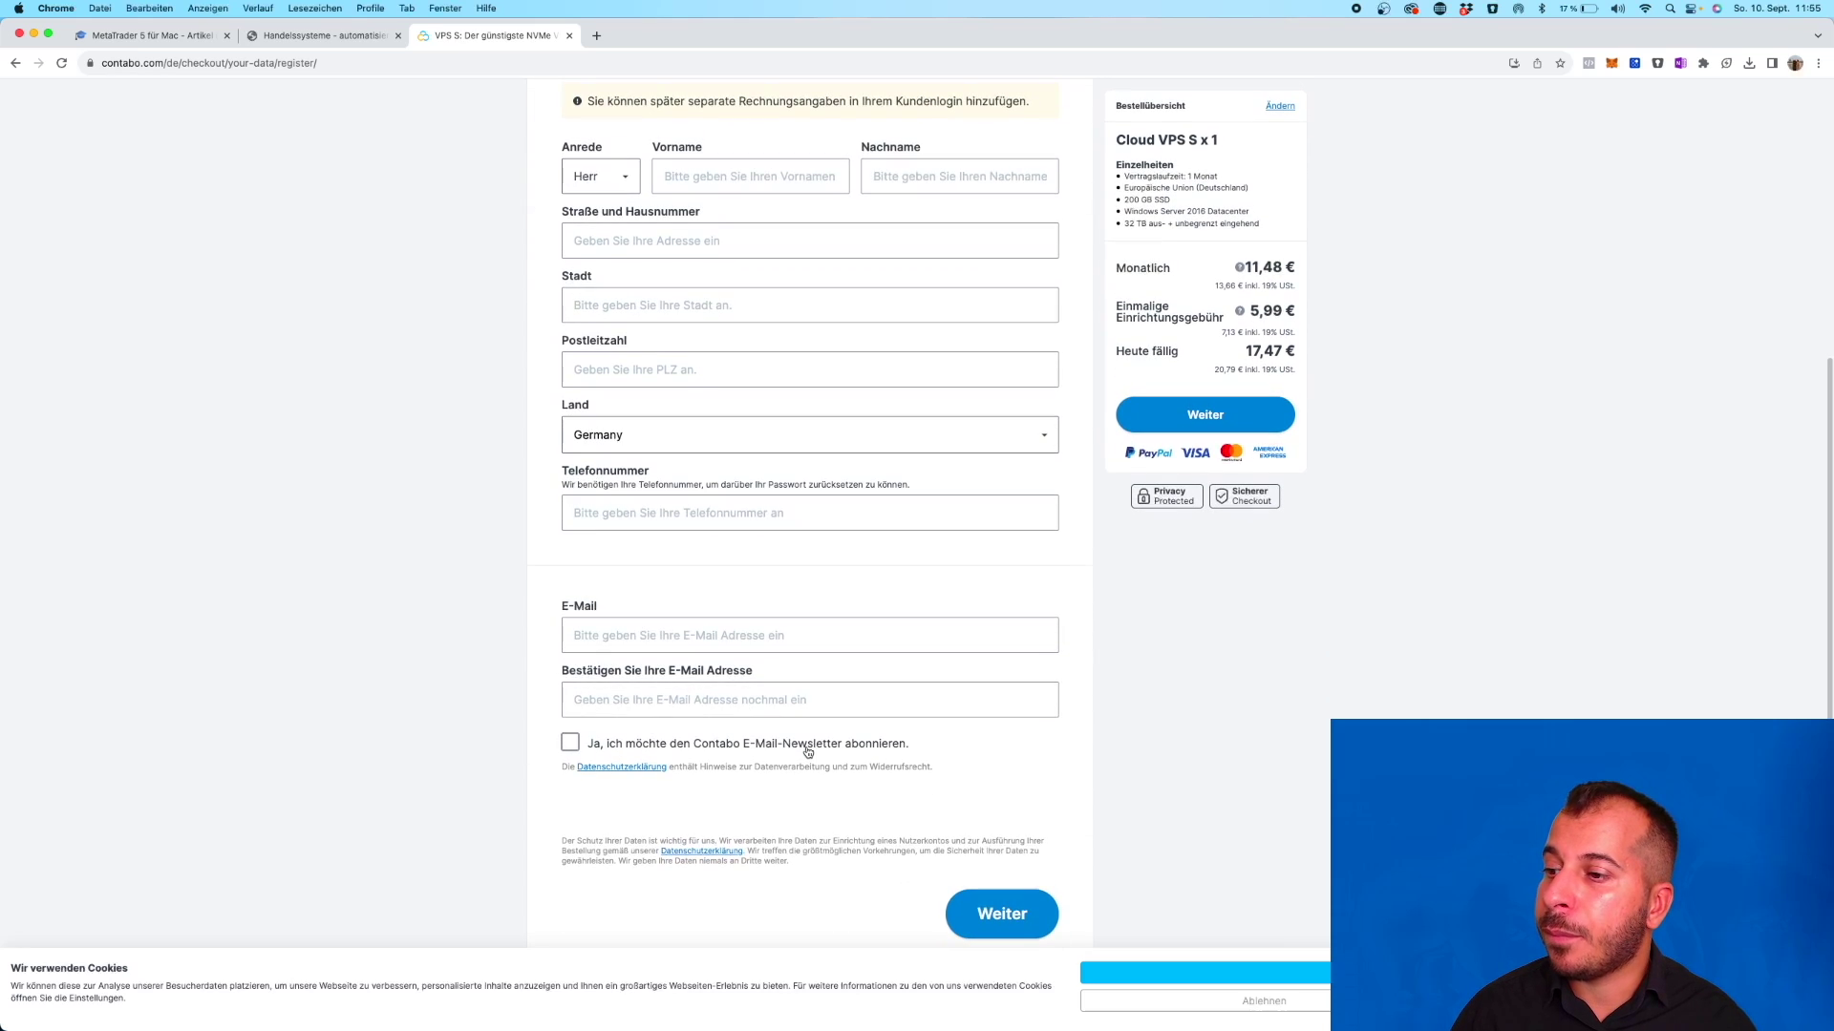
{"action": "scroll", "coordinate": [917, 657], "scroll_direction": "up", "scroll_amount": 4}
{"action": "scroll", "coordinate": [917, 657], "scroll_direction": "down", "scroll_amount": 3}
{"action": "scroll", "coordinate": [1077, 922], "scroll_direction": "down", "scroll_amount": 2}
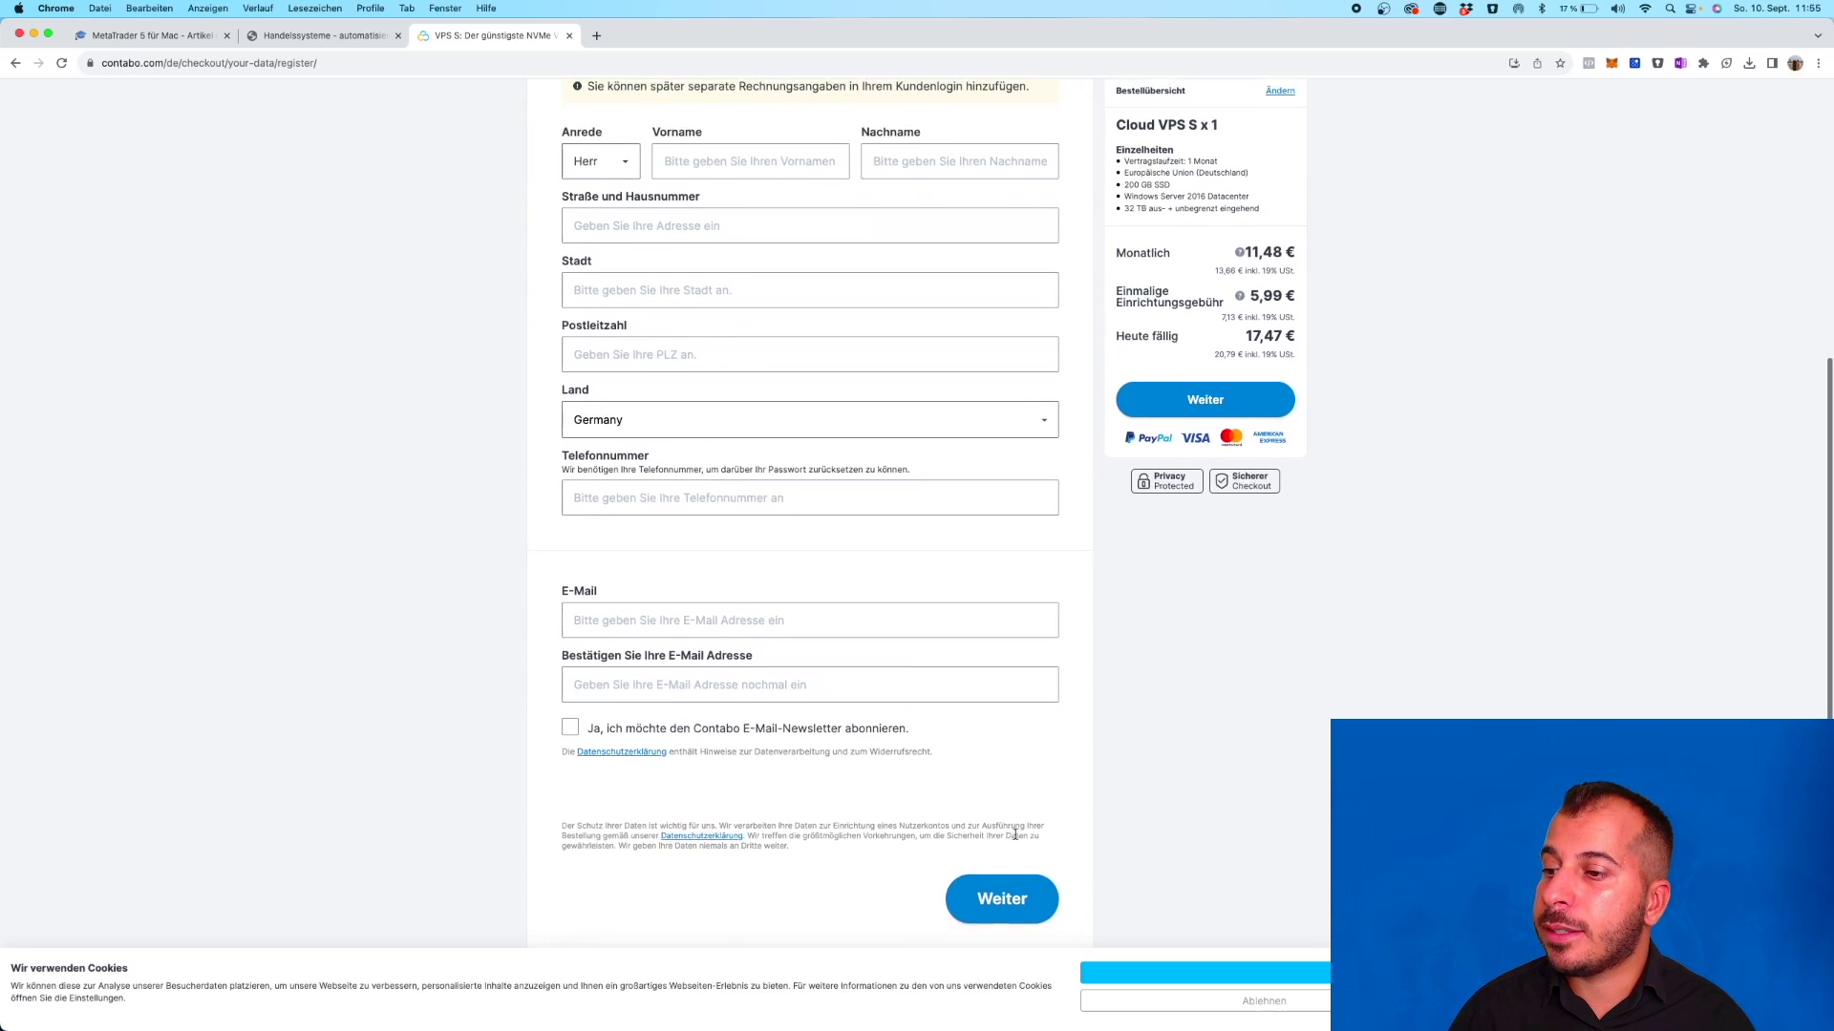
{"action": "scroll", "coordinate": [916, 704], "scroll_direction": "up", "scroll_amount": 5}
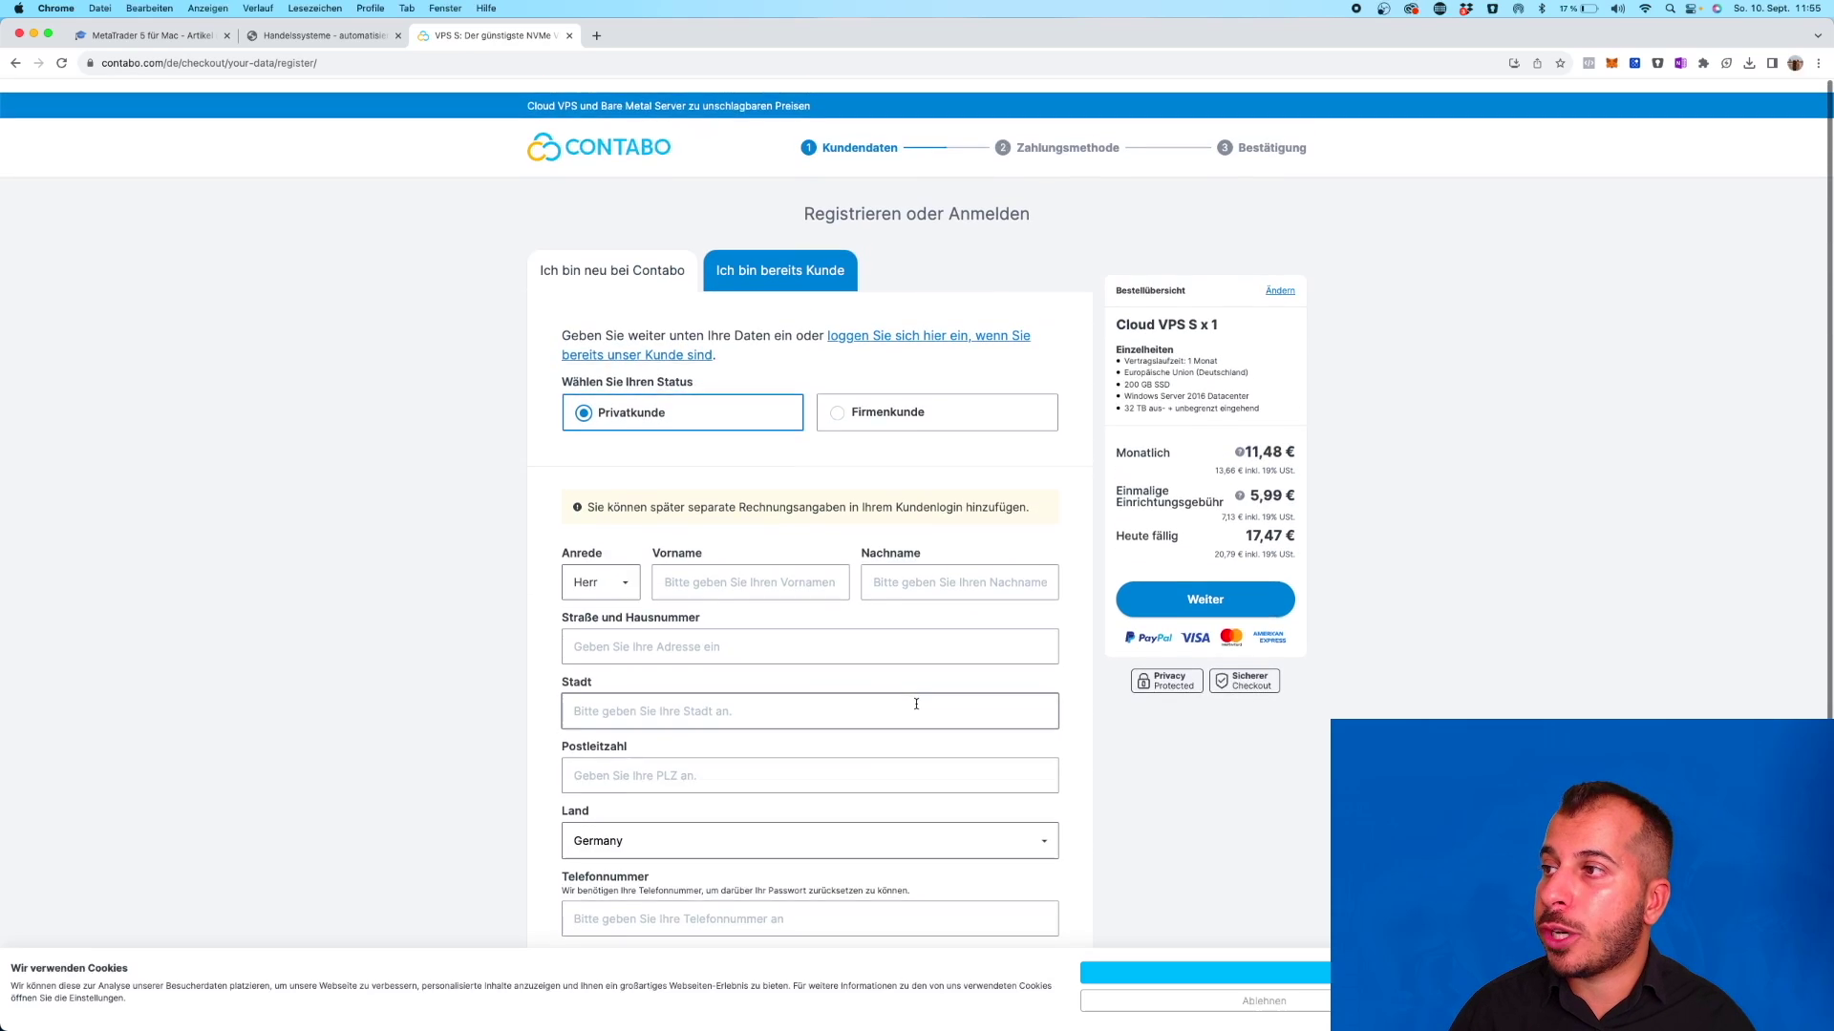
{"action": "scroll", "coordinate": [764, 477], "scroll_direction": "up", "scroll_amount": 2}
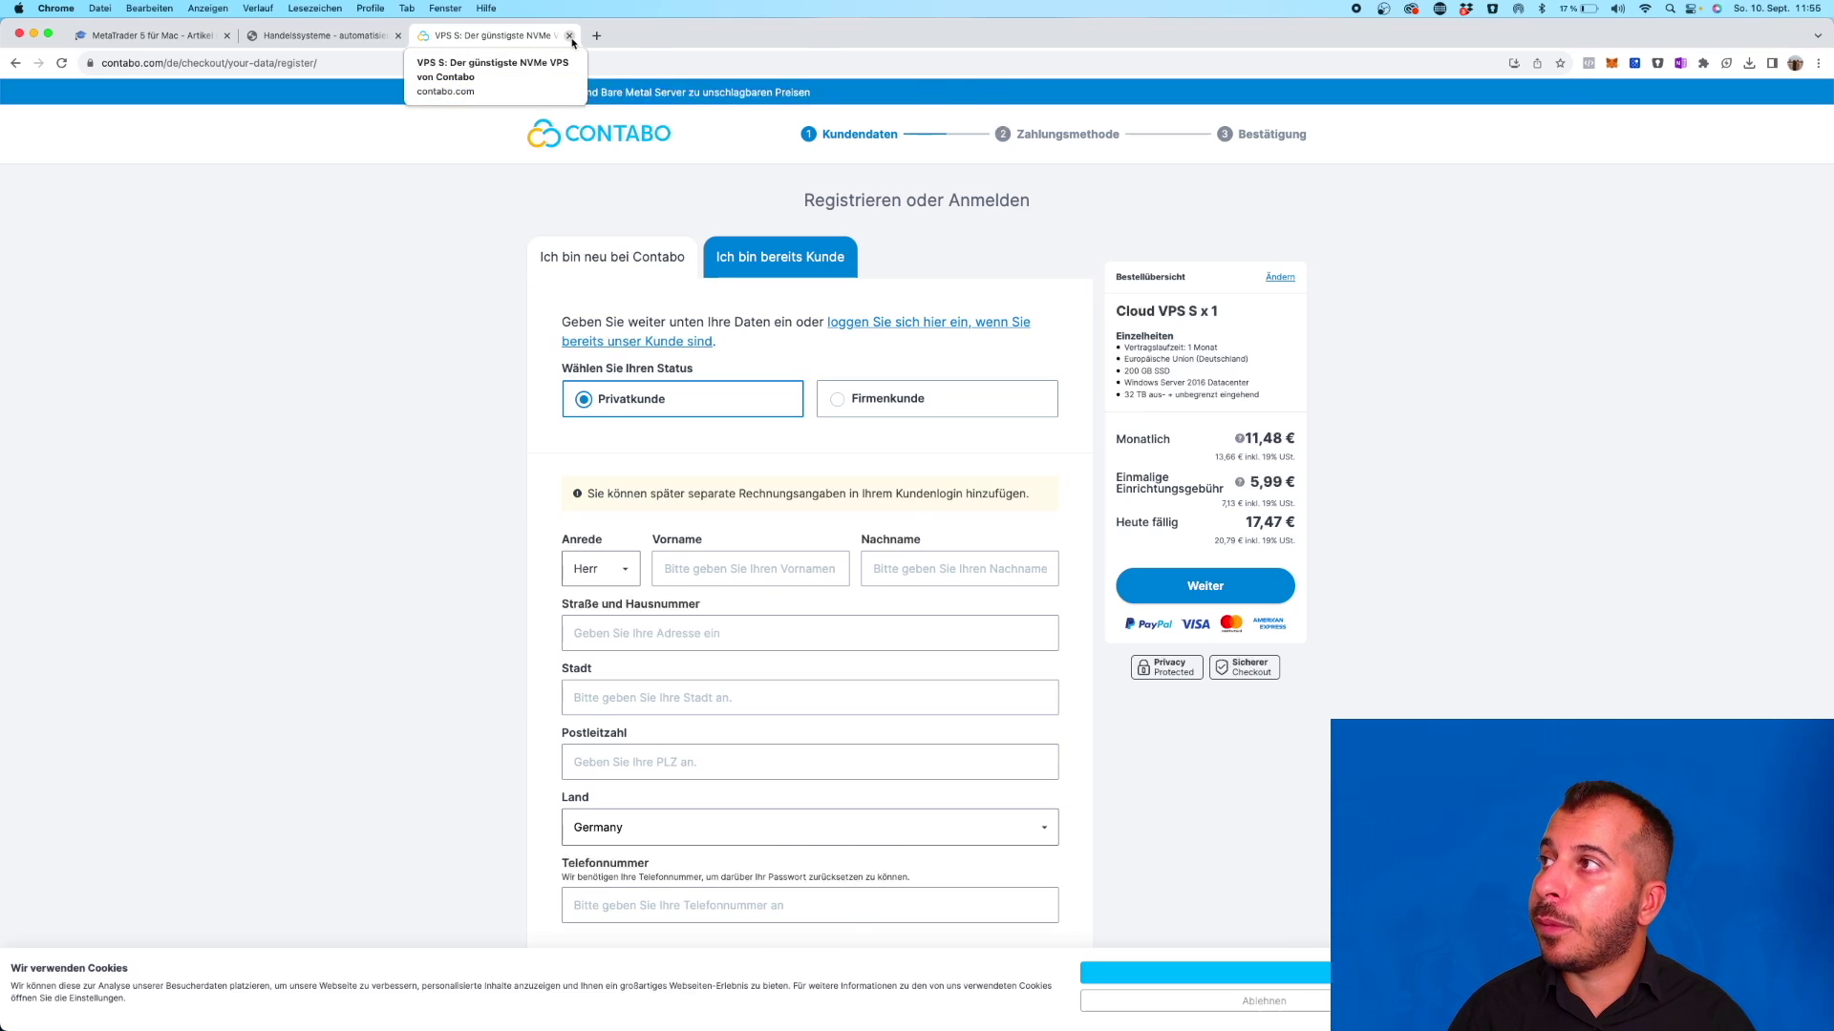
Step: Close the Contabo, Smart Markets and MetaTrader article browser tabs
{"action": "left_click", "coordinate": [569, 35]}
{"action": "left_click", "coordinate": [399, 35]}
{"action": "left_click", "coordinate": [227, 35]}
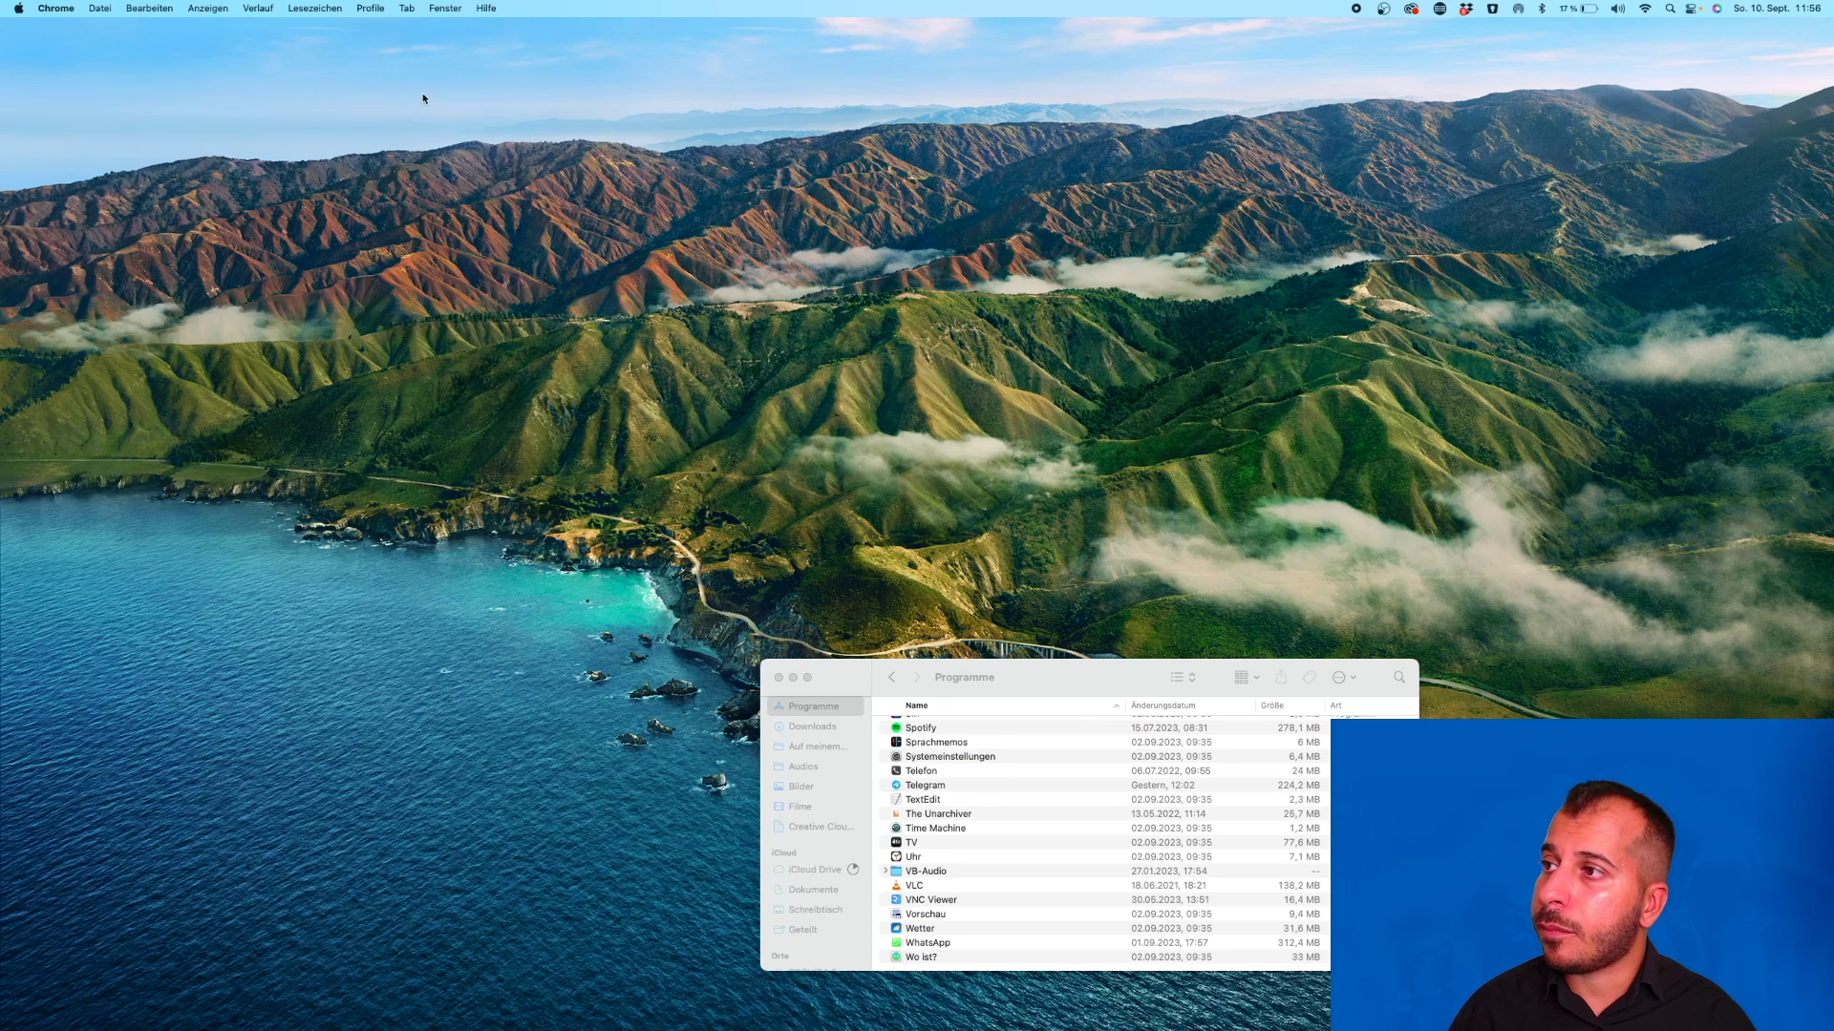
Step: Locate the App Store in the Mac's list of applications and open it
{"action": "left_click", "coordinate": [581, 173]}
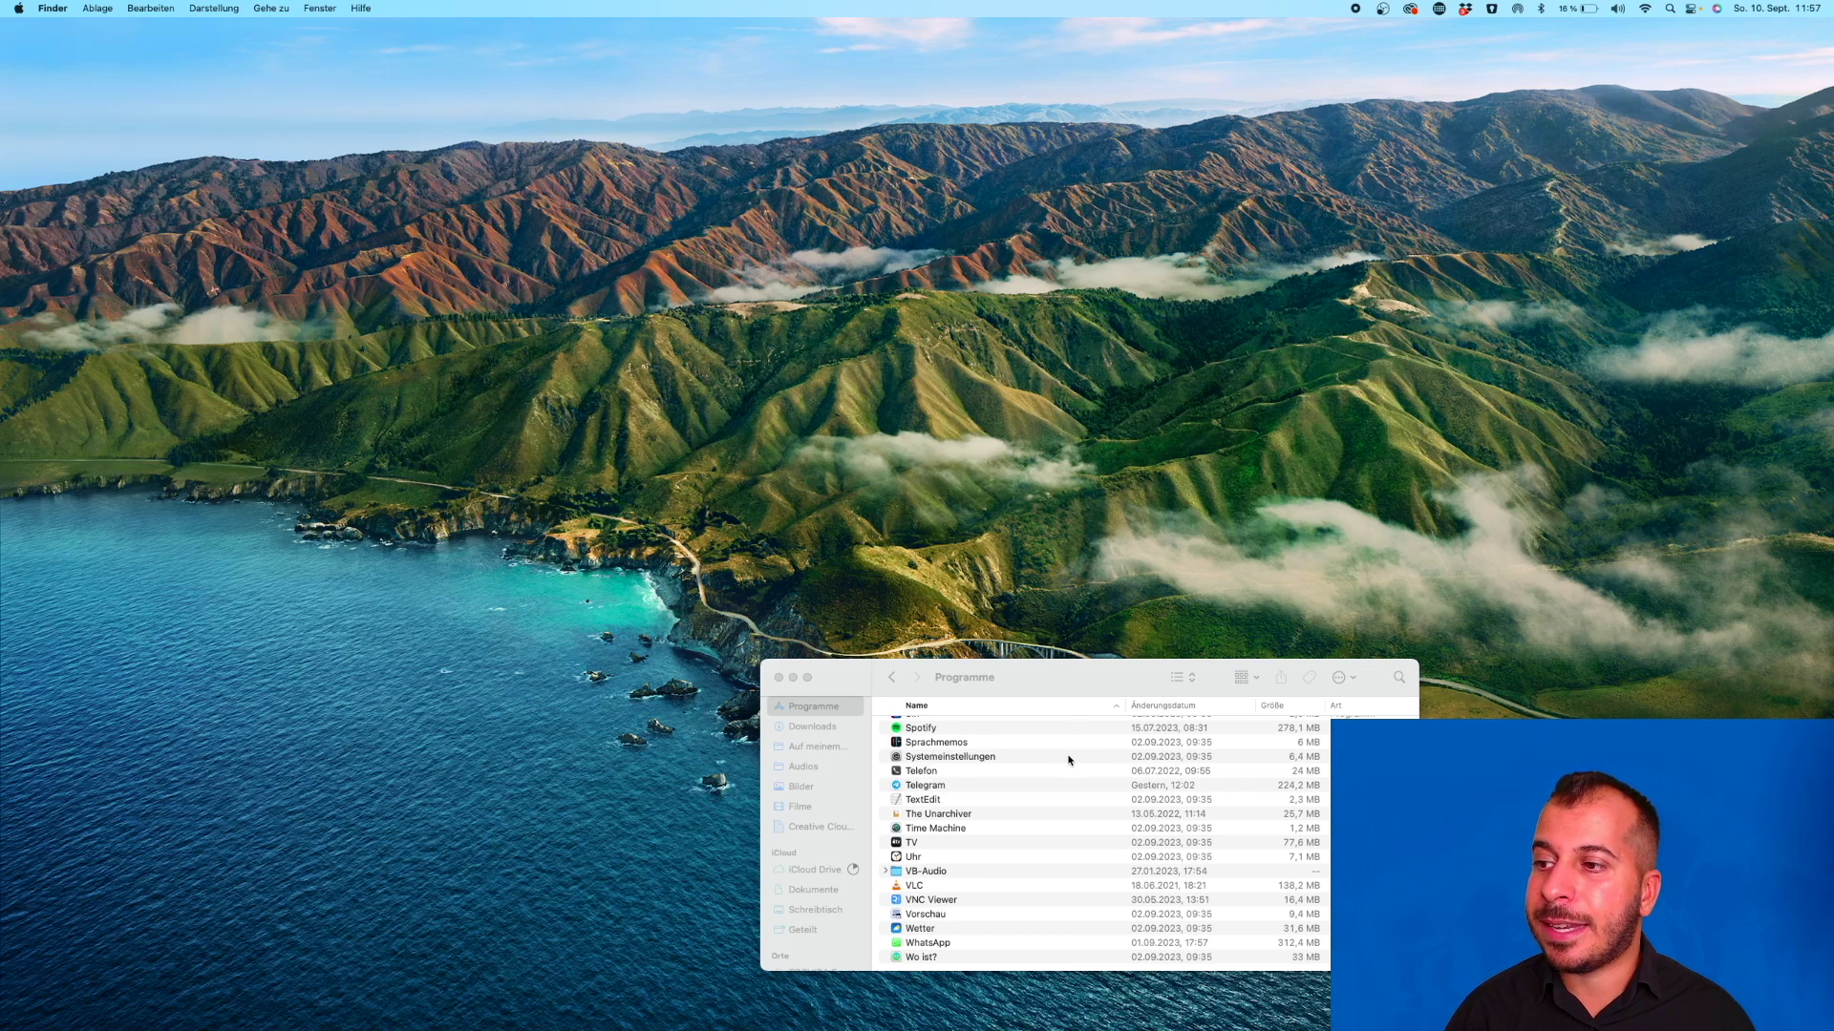
{"action": "scroll", "coordinate": [1069, 760], "scroll_direction": "up", "scroll_amount": 10}
{"action": "scroll", "coordinate": [958, 809], "scroll_direction": "down", "scroll_amount": 10}
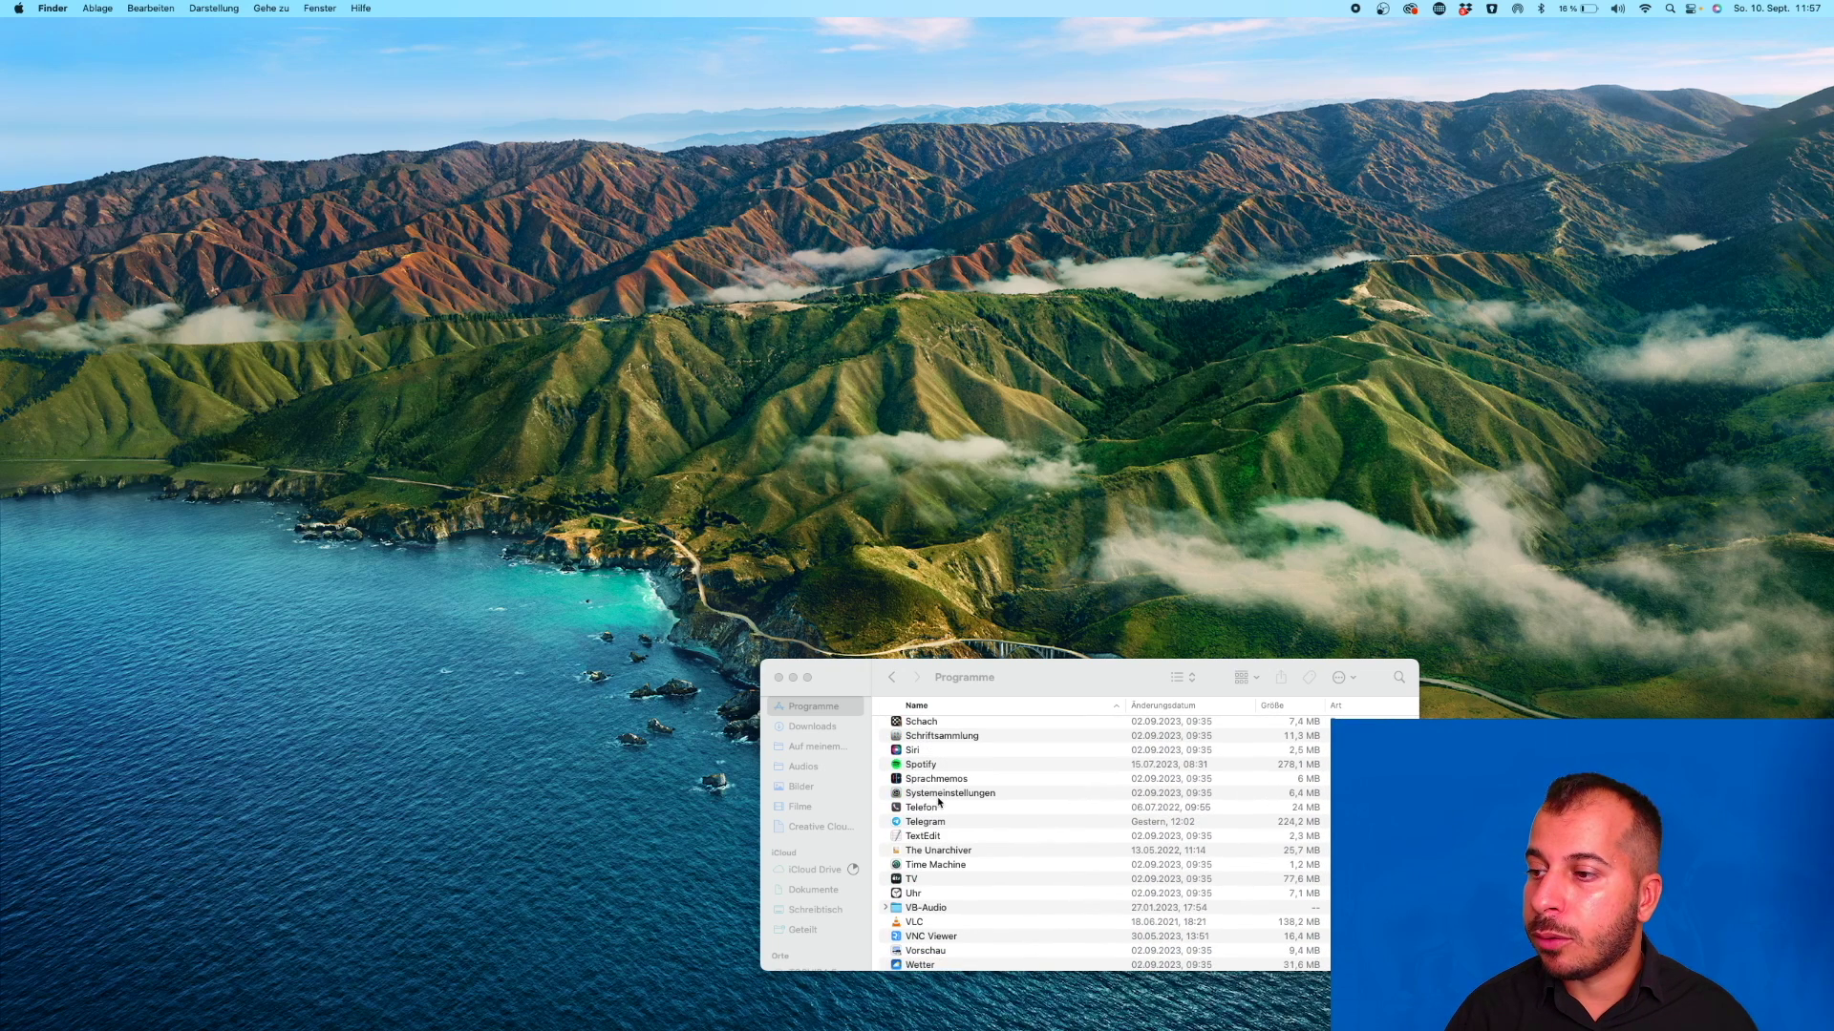
{"action": "scroll", "coordinate": [939, 802], "scroll_direction": "up", "scroll_amount": 10}
{"action": "double_click", "coordinate": [928, 835]}
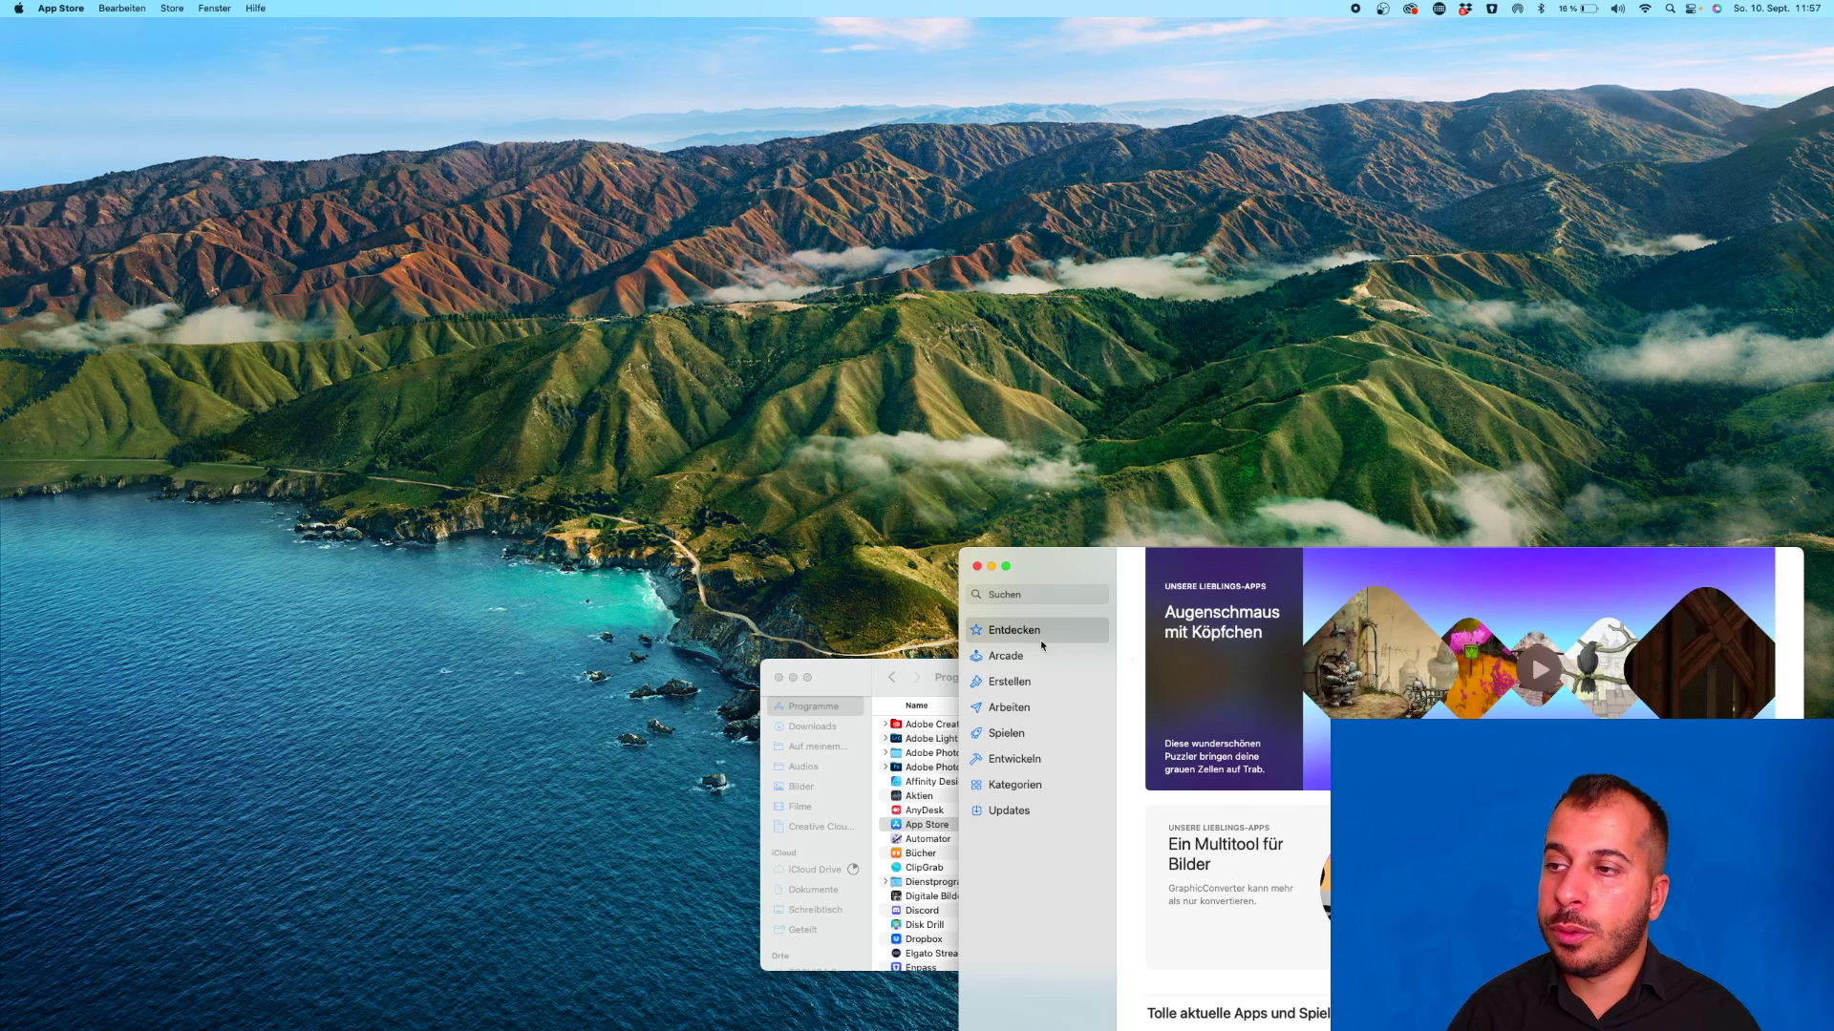
Step: Search the App Store for "windows remote desktop" and open Microsoft Remote Desktop
{"action": "left_click", "coordinate": [1036, 594]}
{"action": "type", "text": "w"}
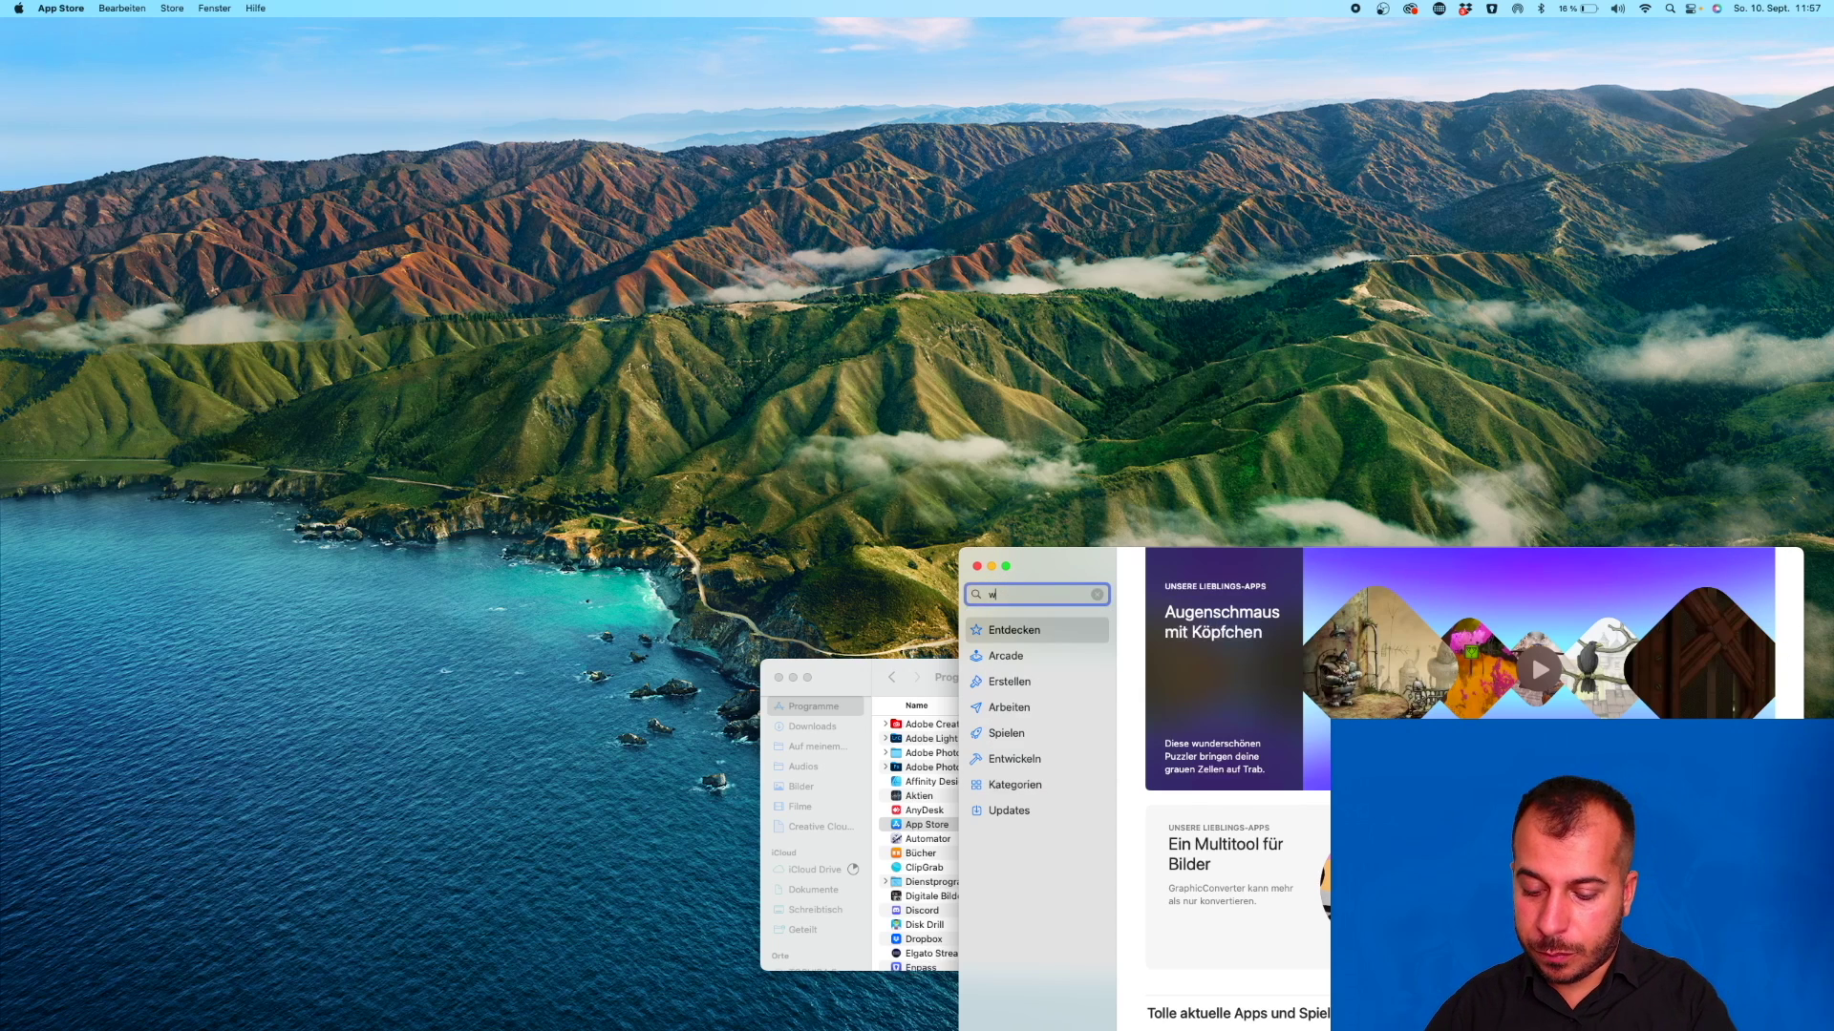
{"action": "type", "text": "indows remo"}
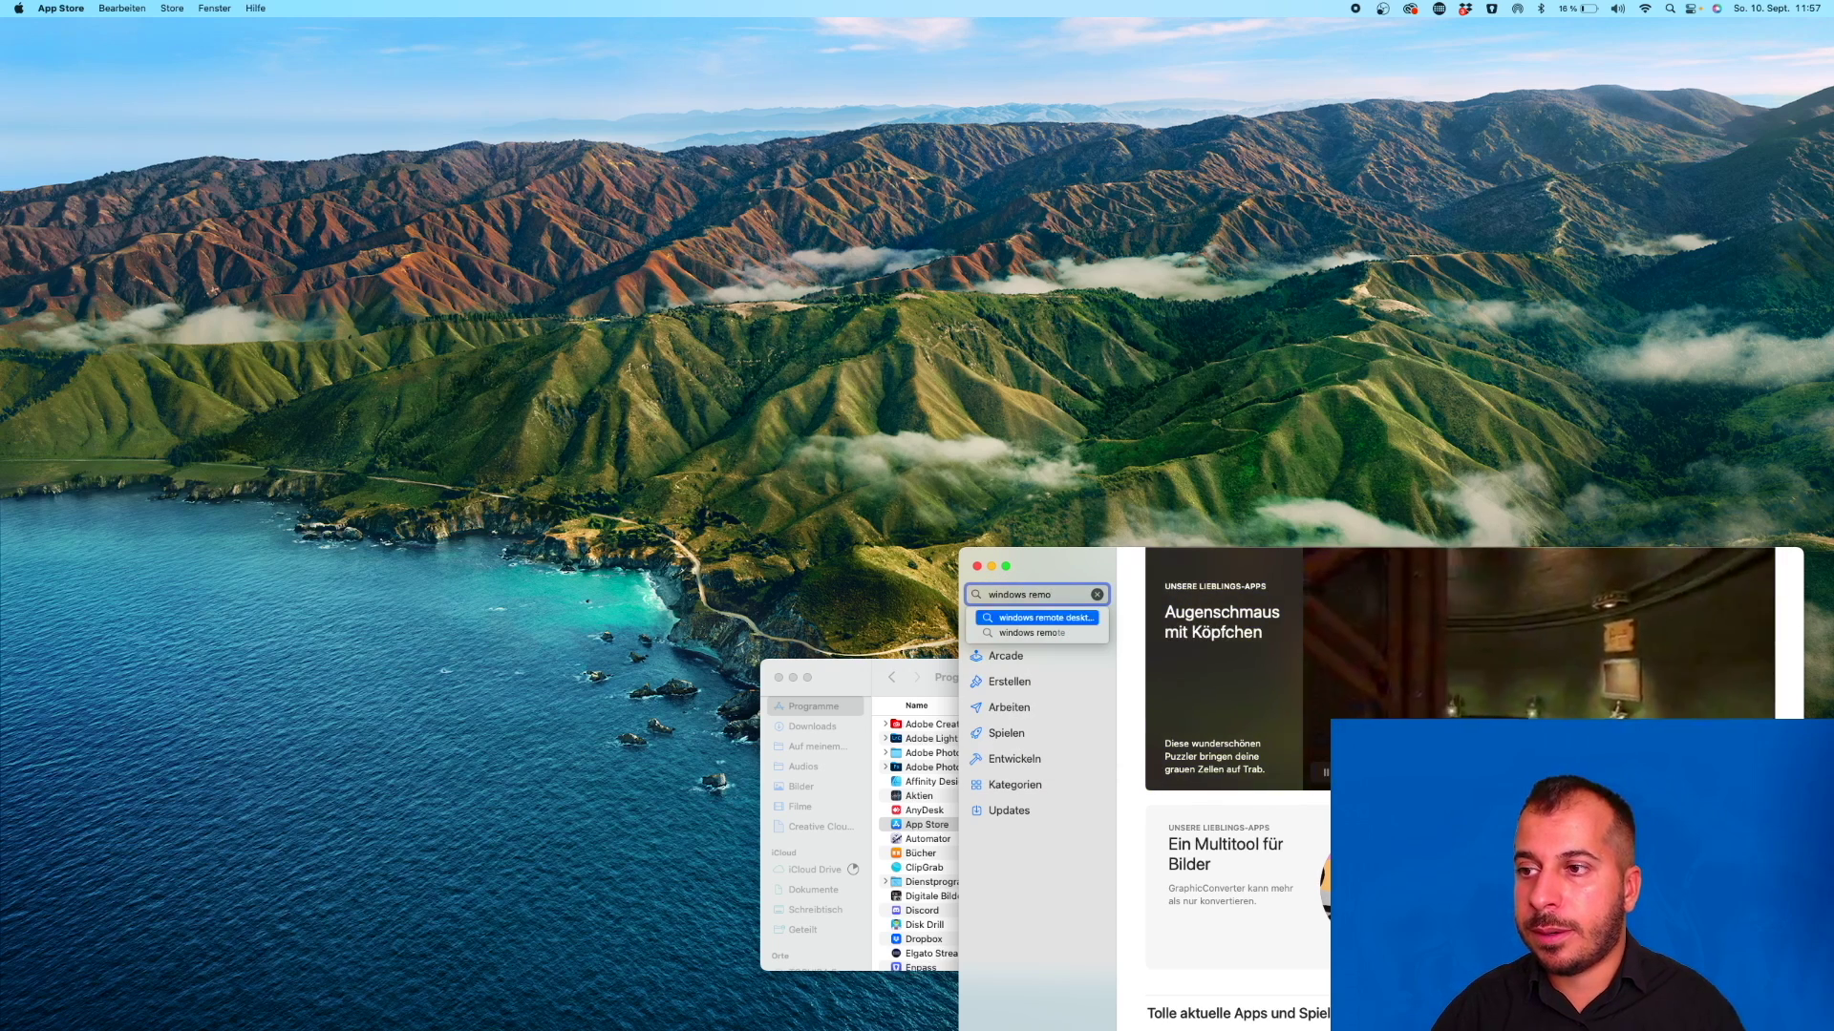
{"action": "left_click", "coordinate": [1043, 633]}
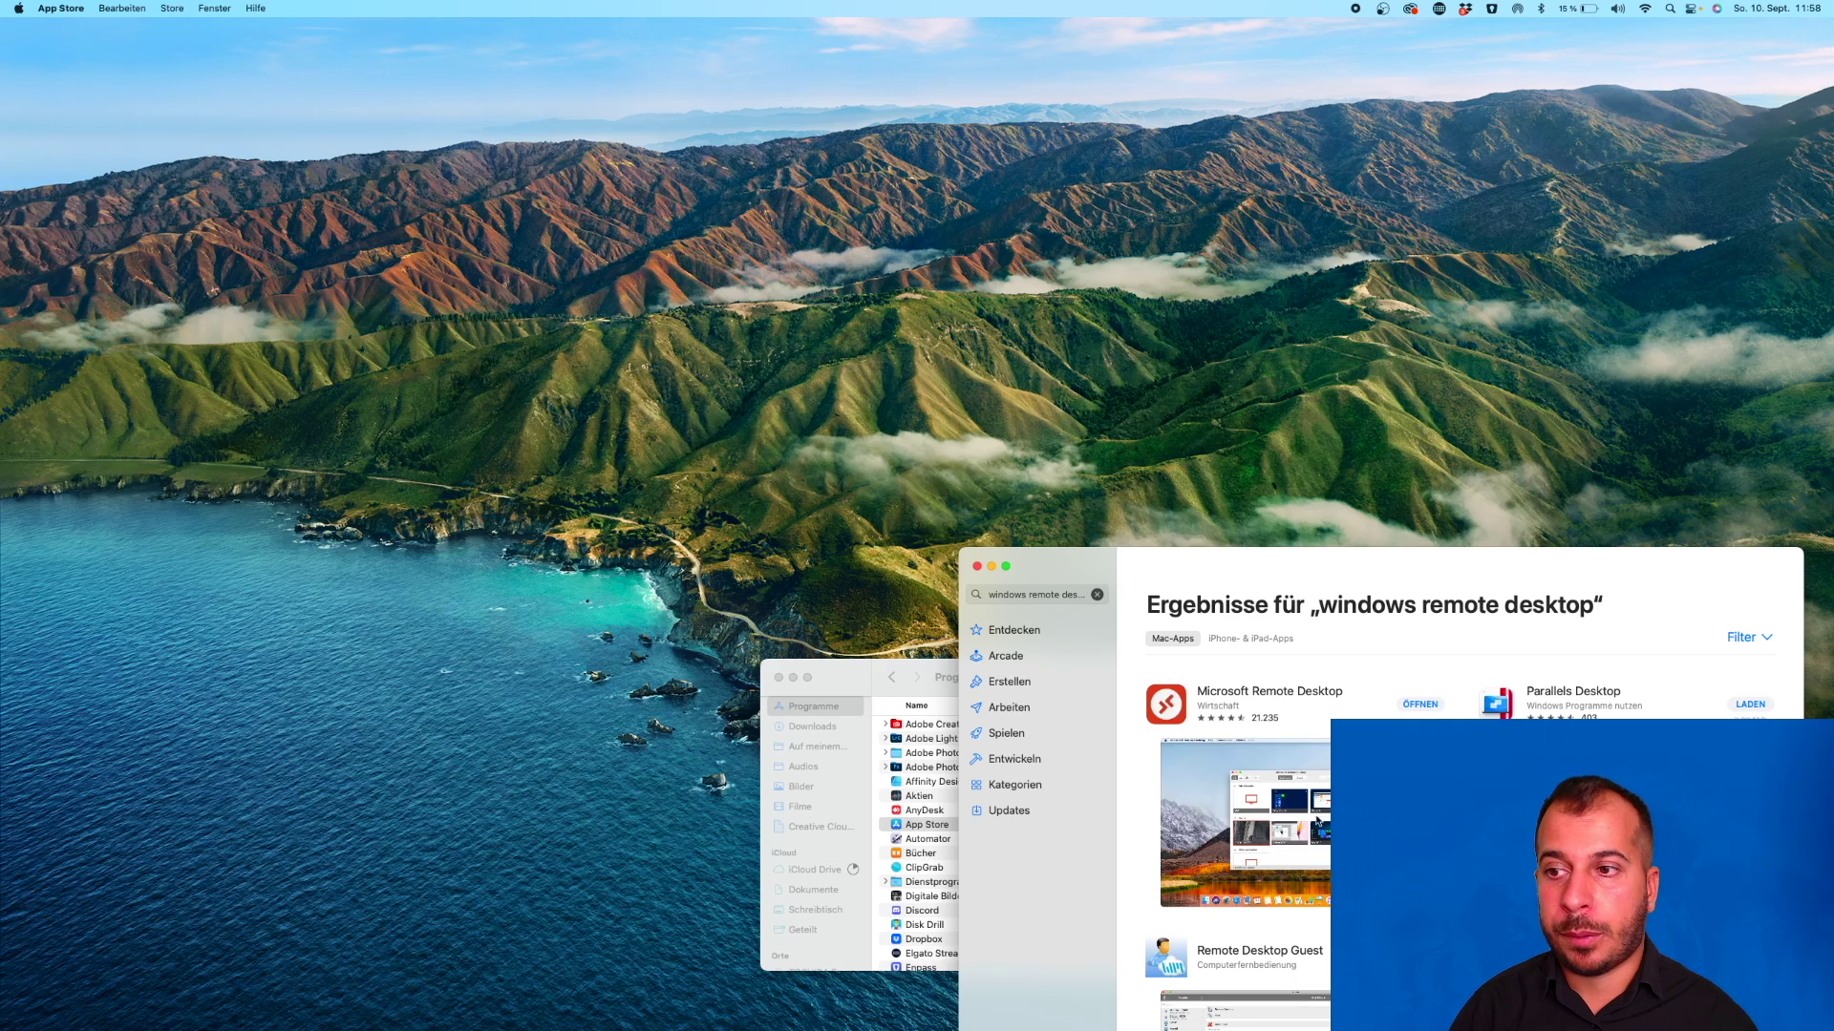
{"action": "left_click", "coordinate": [1409, 707]}
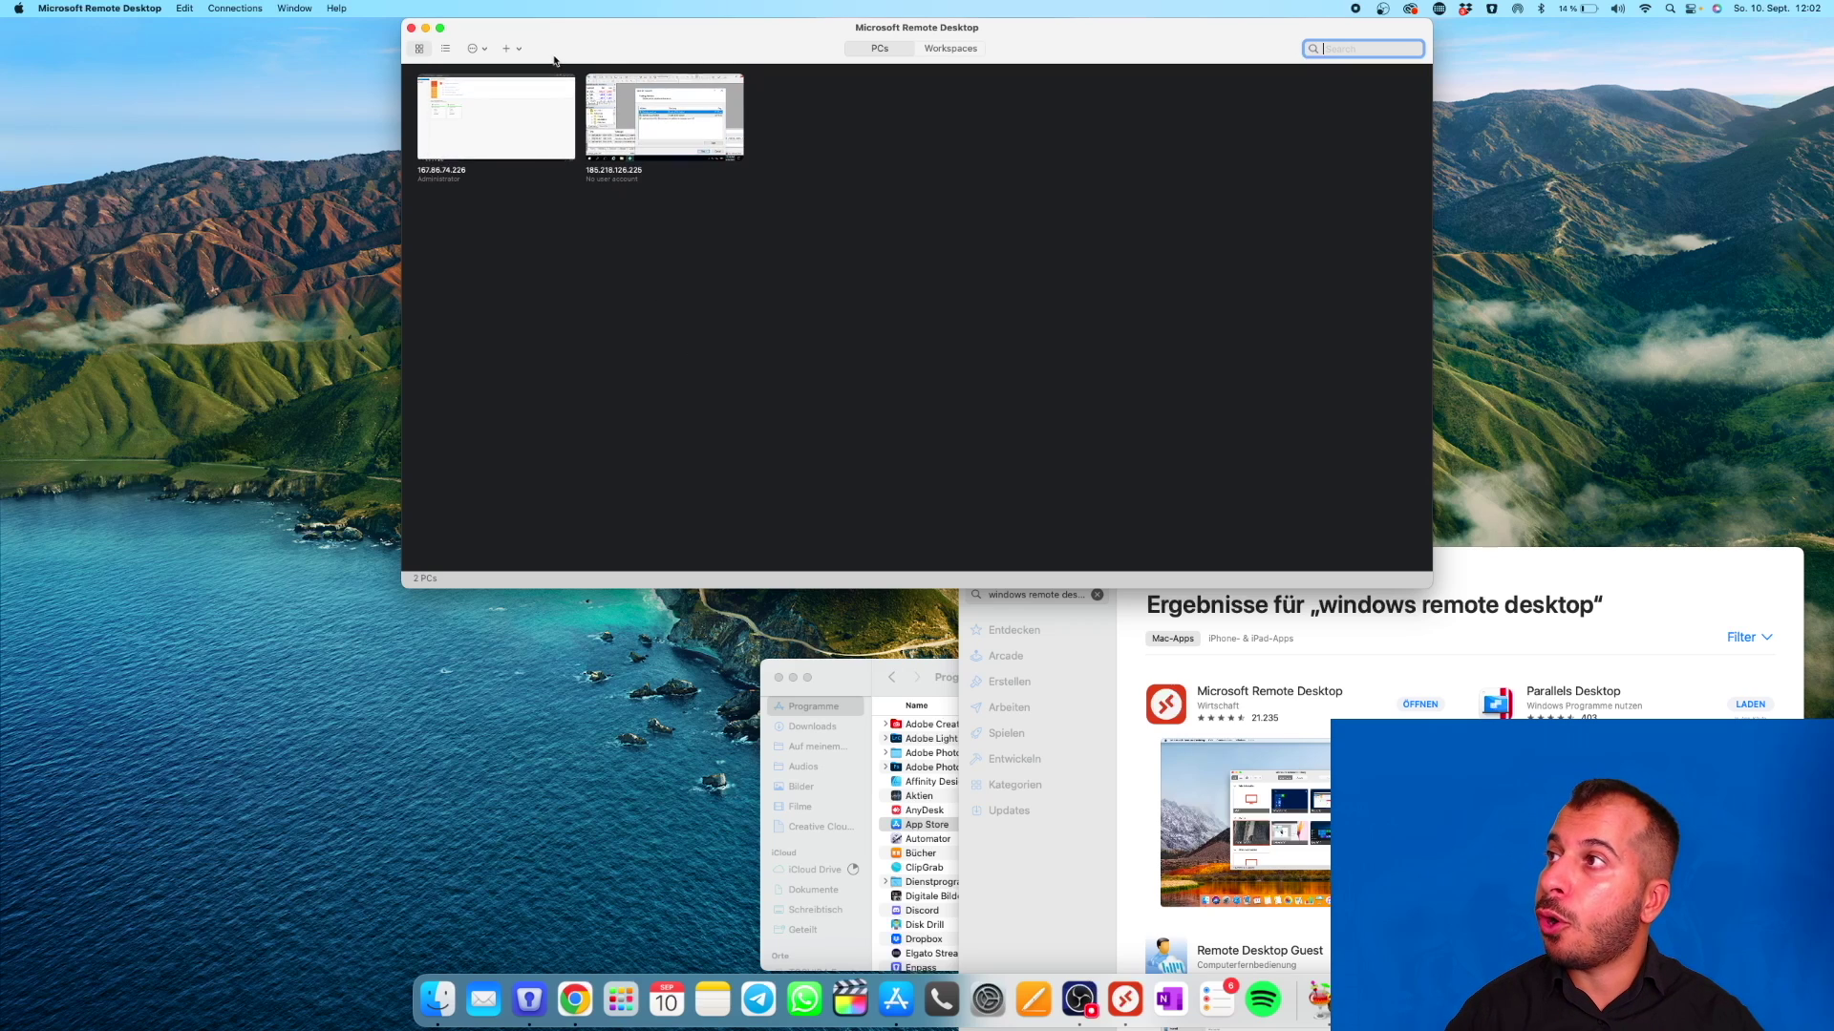
{"action": "left_click", "coordinate": [516, 48]}
{"action": "left_click", "coordinate": [532, 69]}
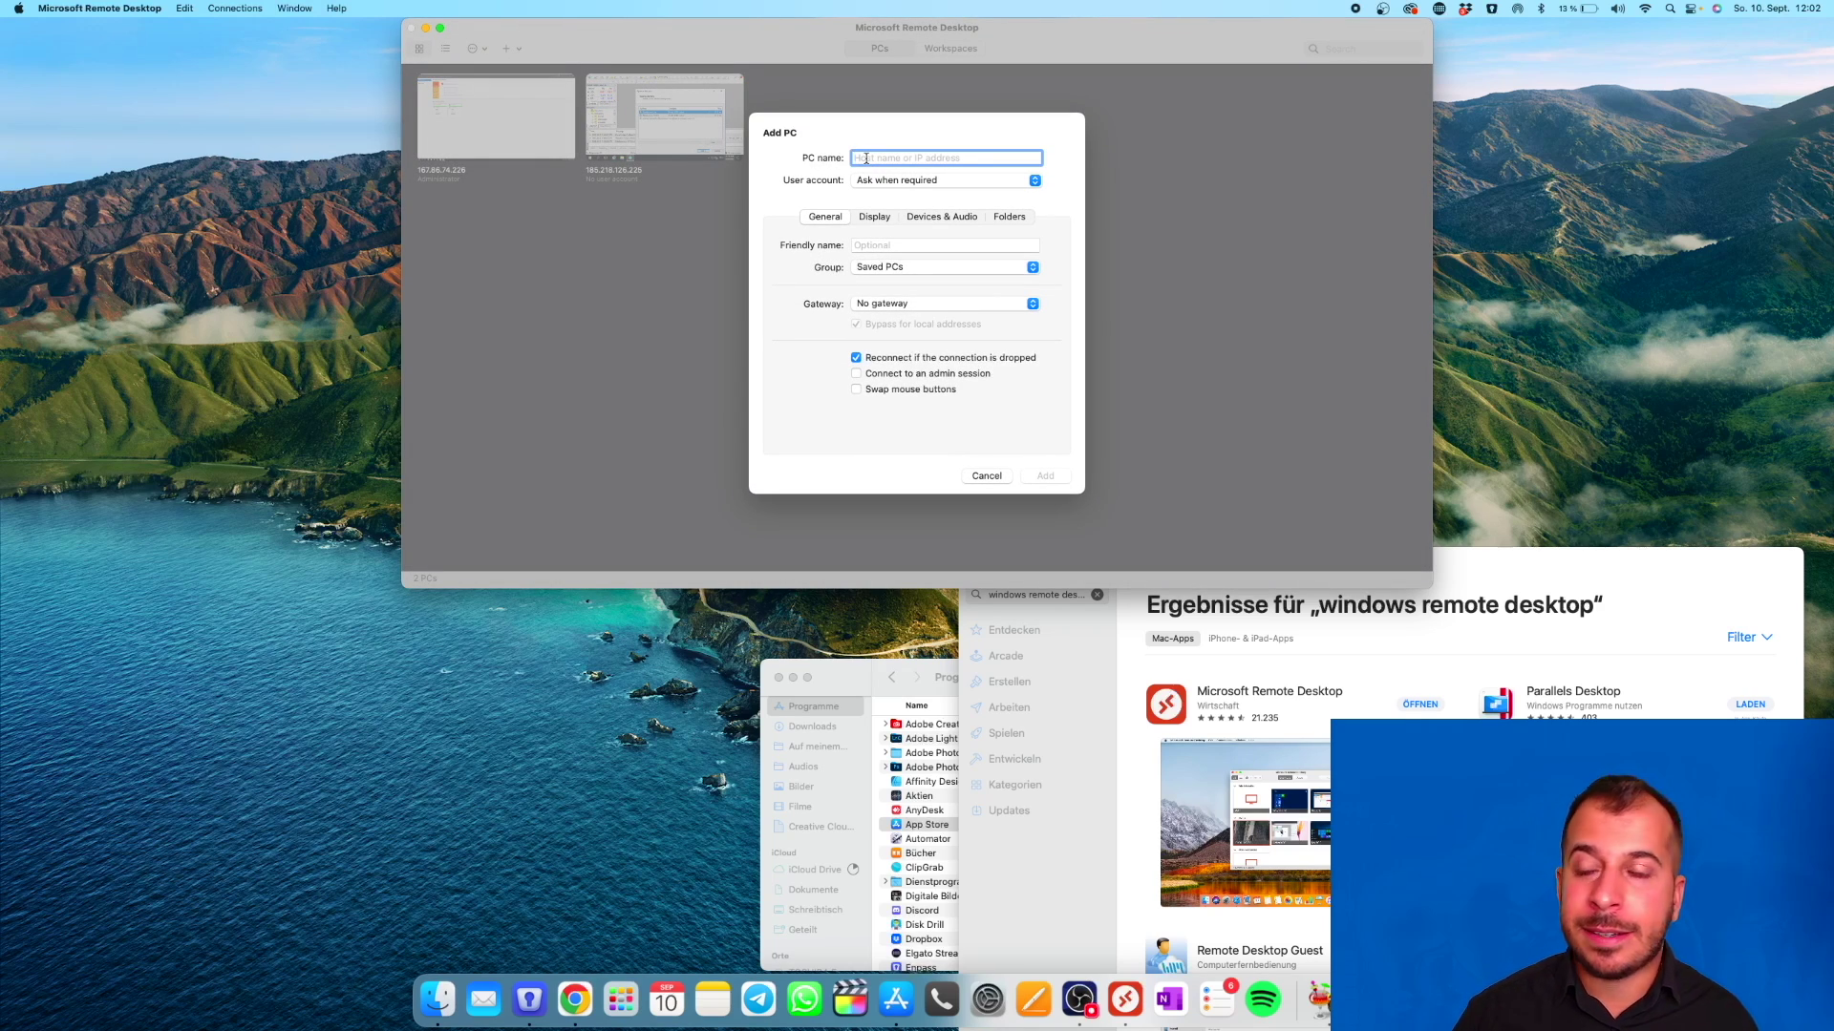
{"action": "left_click", "coordinate": [874, 178]}
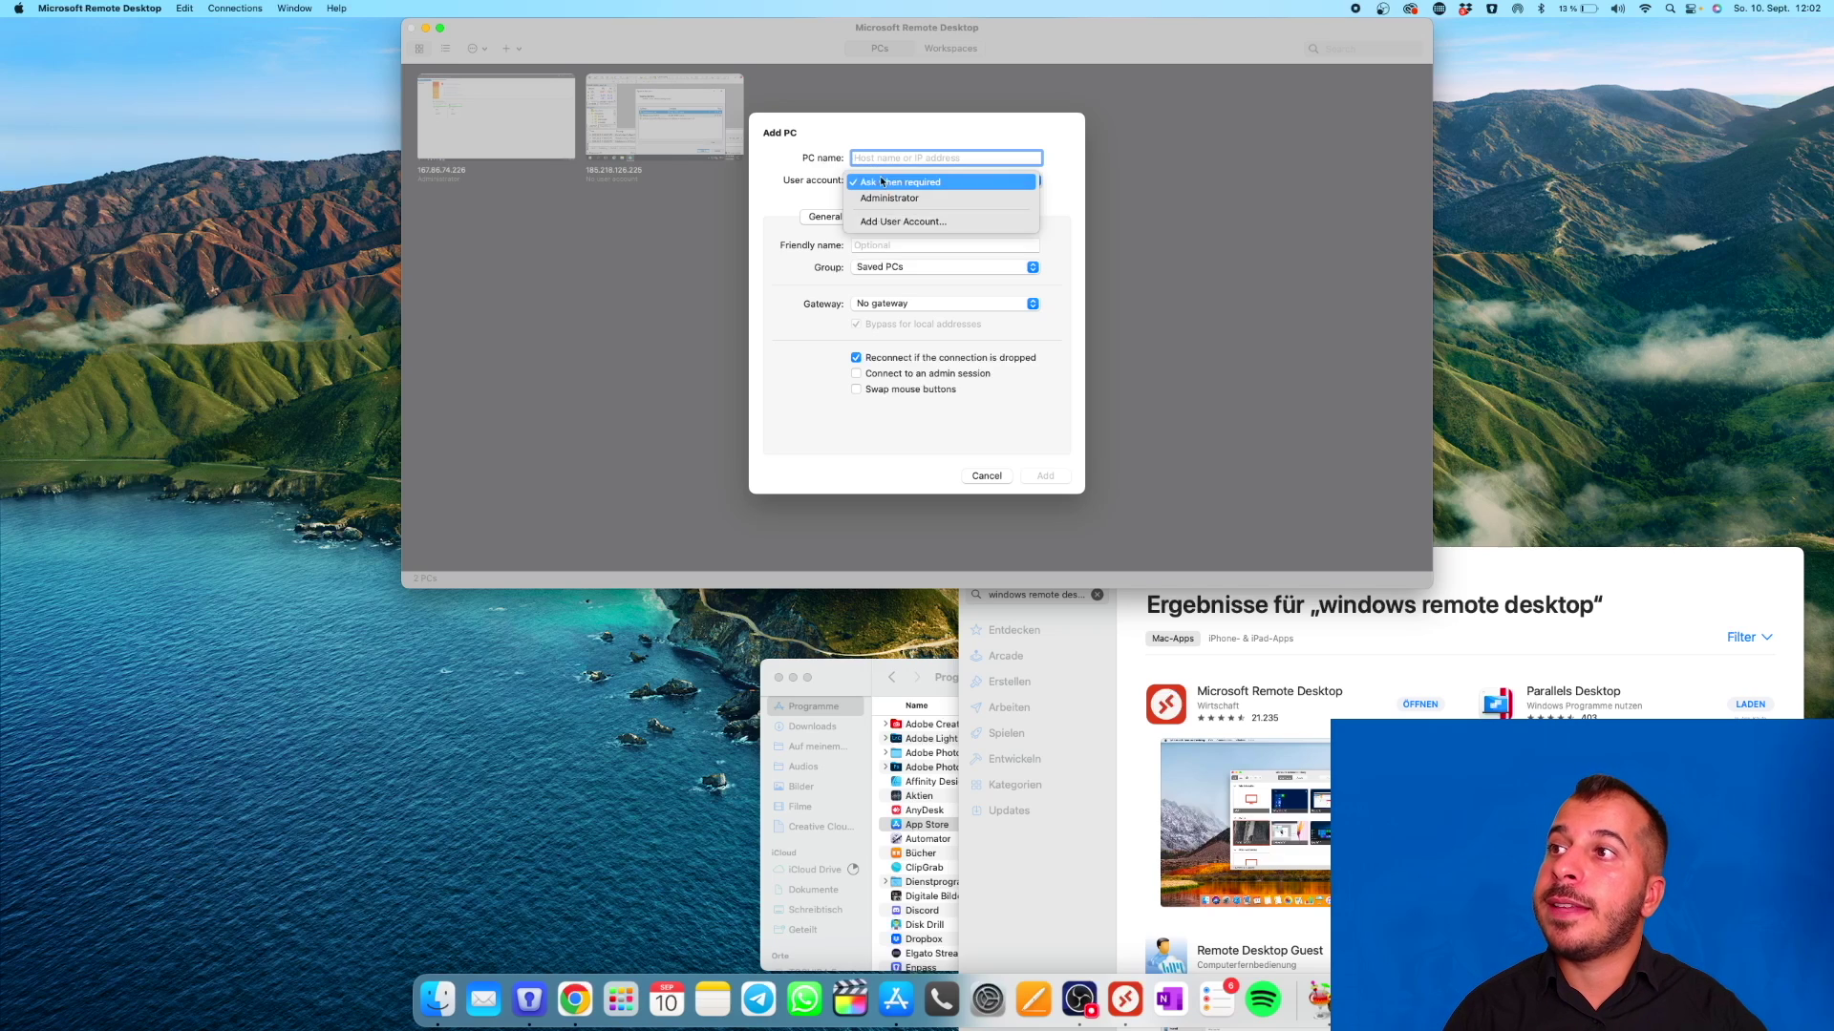
{"action": "left_click", "coordinate": [887, 197]}
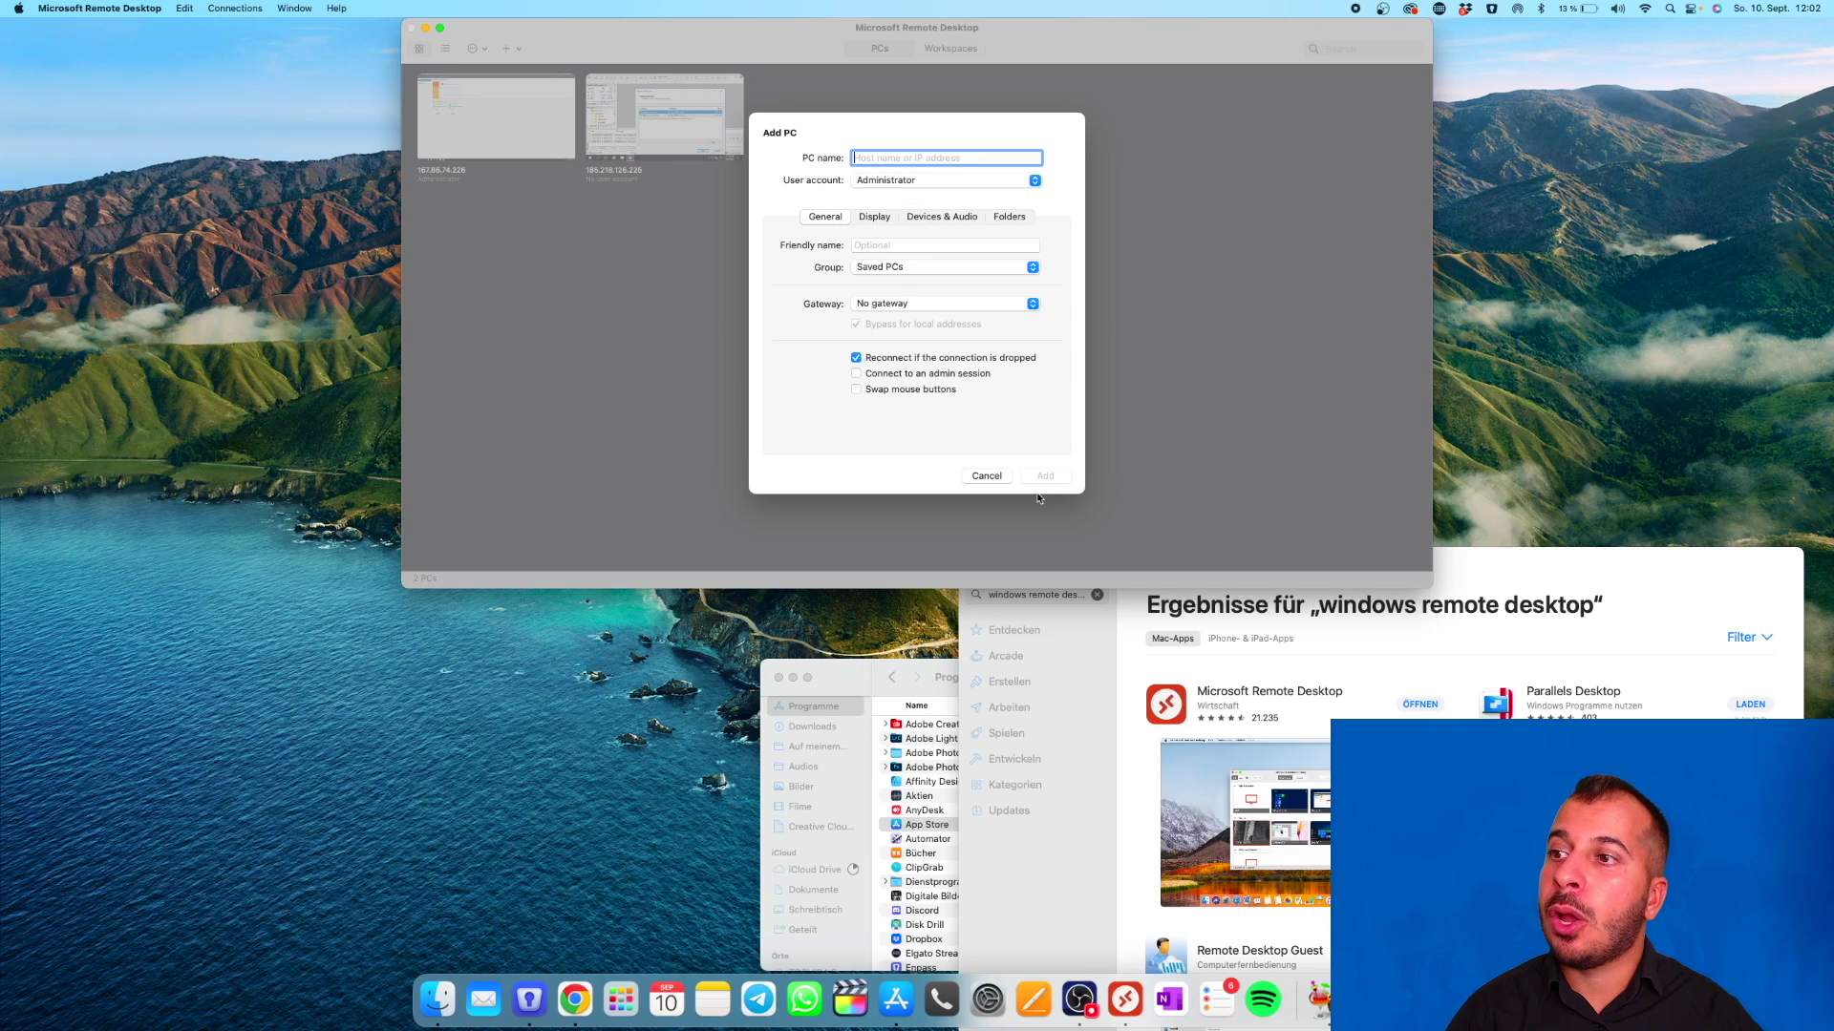
{"action": "left_click", "coordinate": [994, 477]}
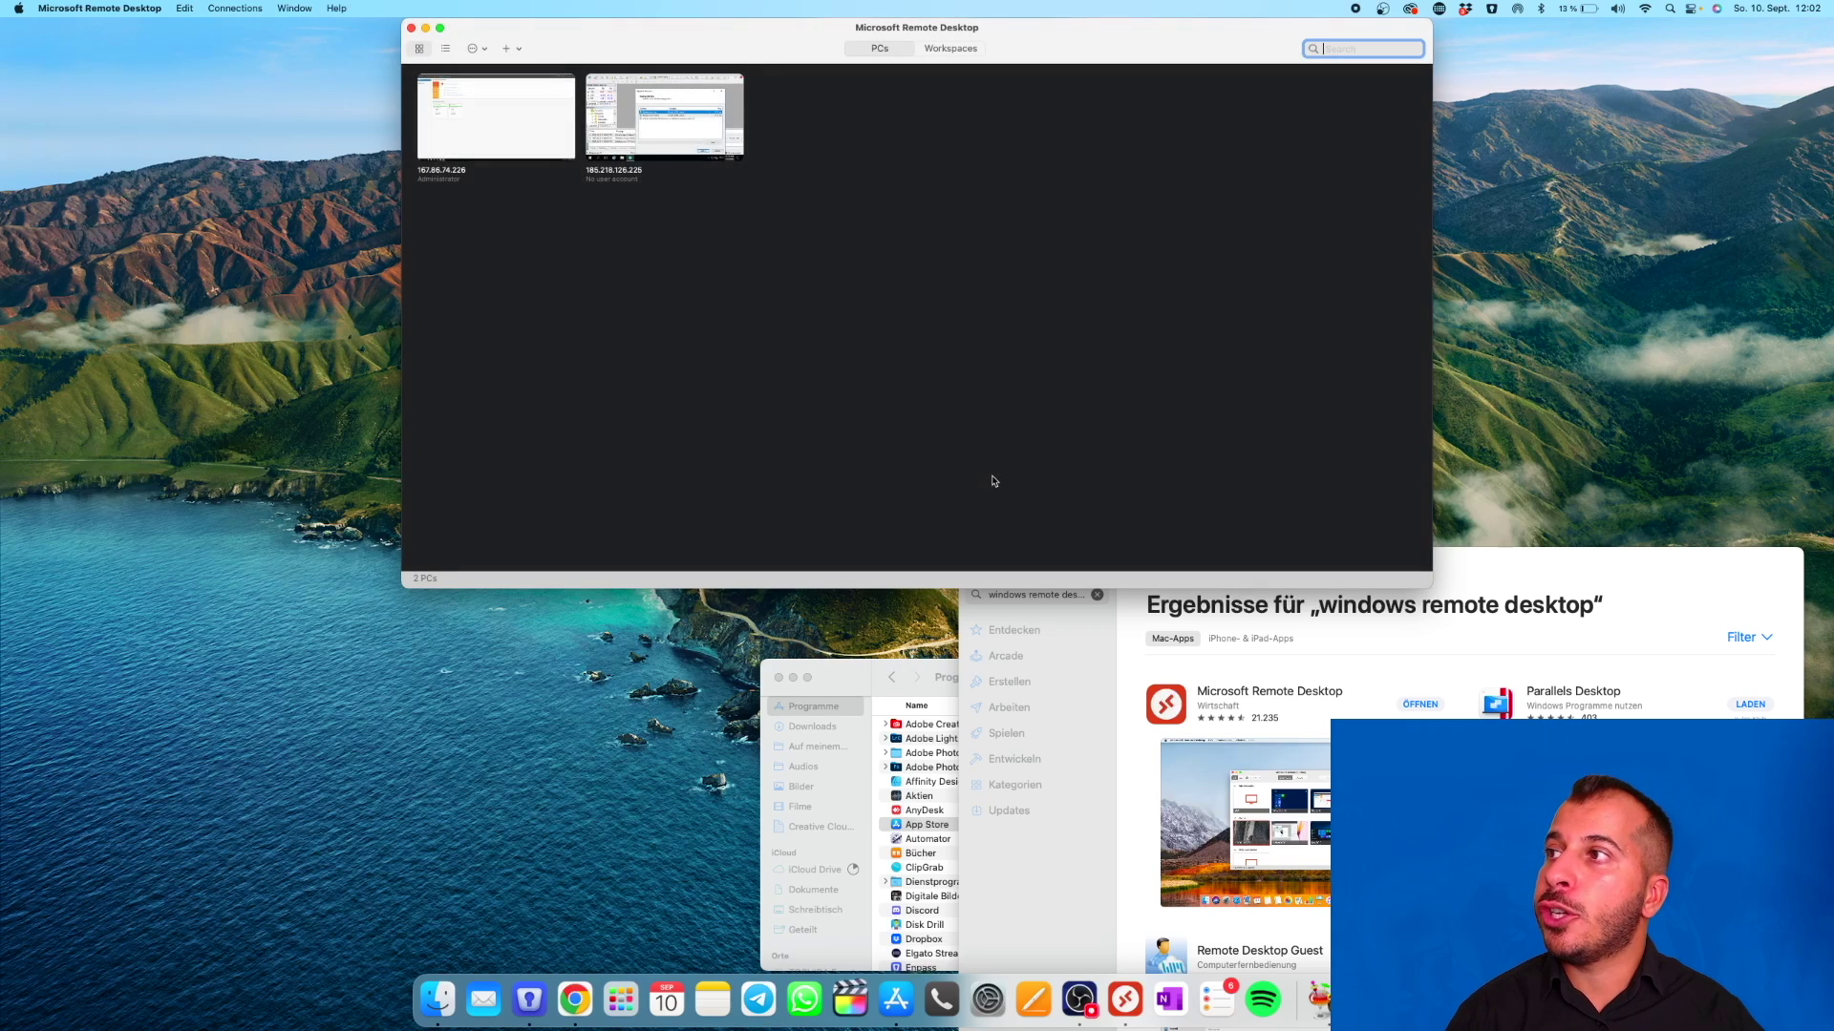
Step: Connect to the saved PC that uses the Administrator account, accepting its unverified certificate
{"action": "left_click", "coordinate": [528, 135]}
{"action": "double_click", "coordinate": [513, 128]}
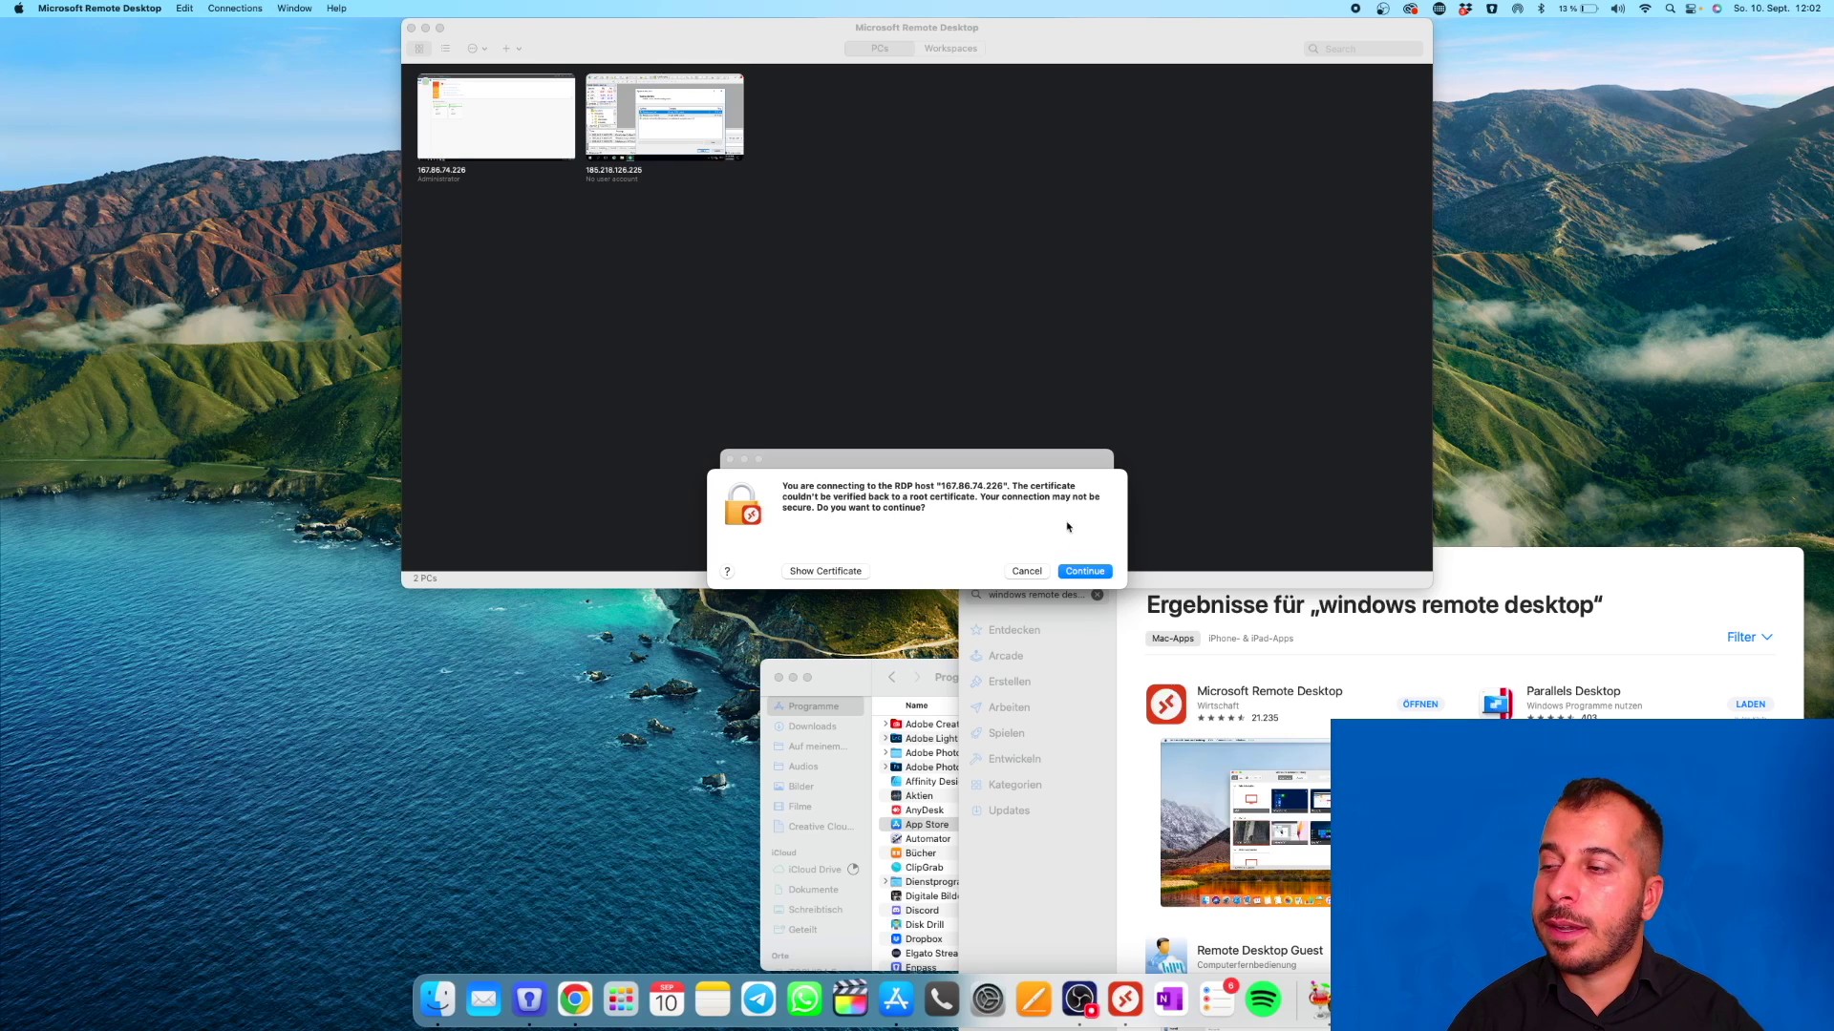
{"action": "left_click", "coordinate": [1095, 574]}
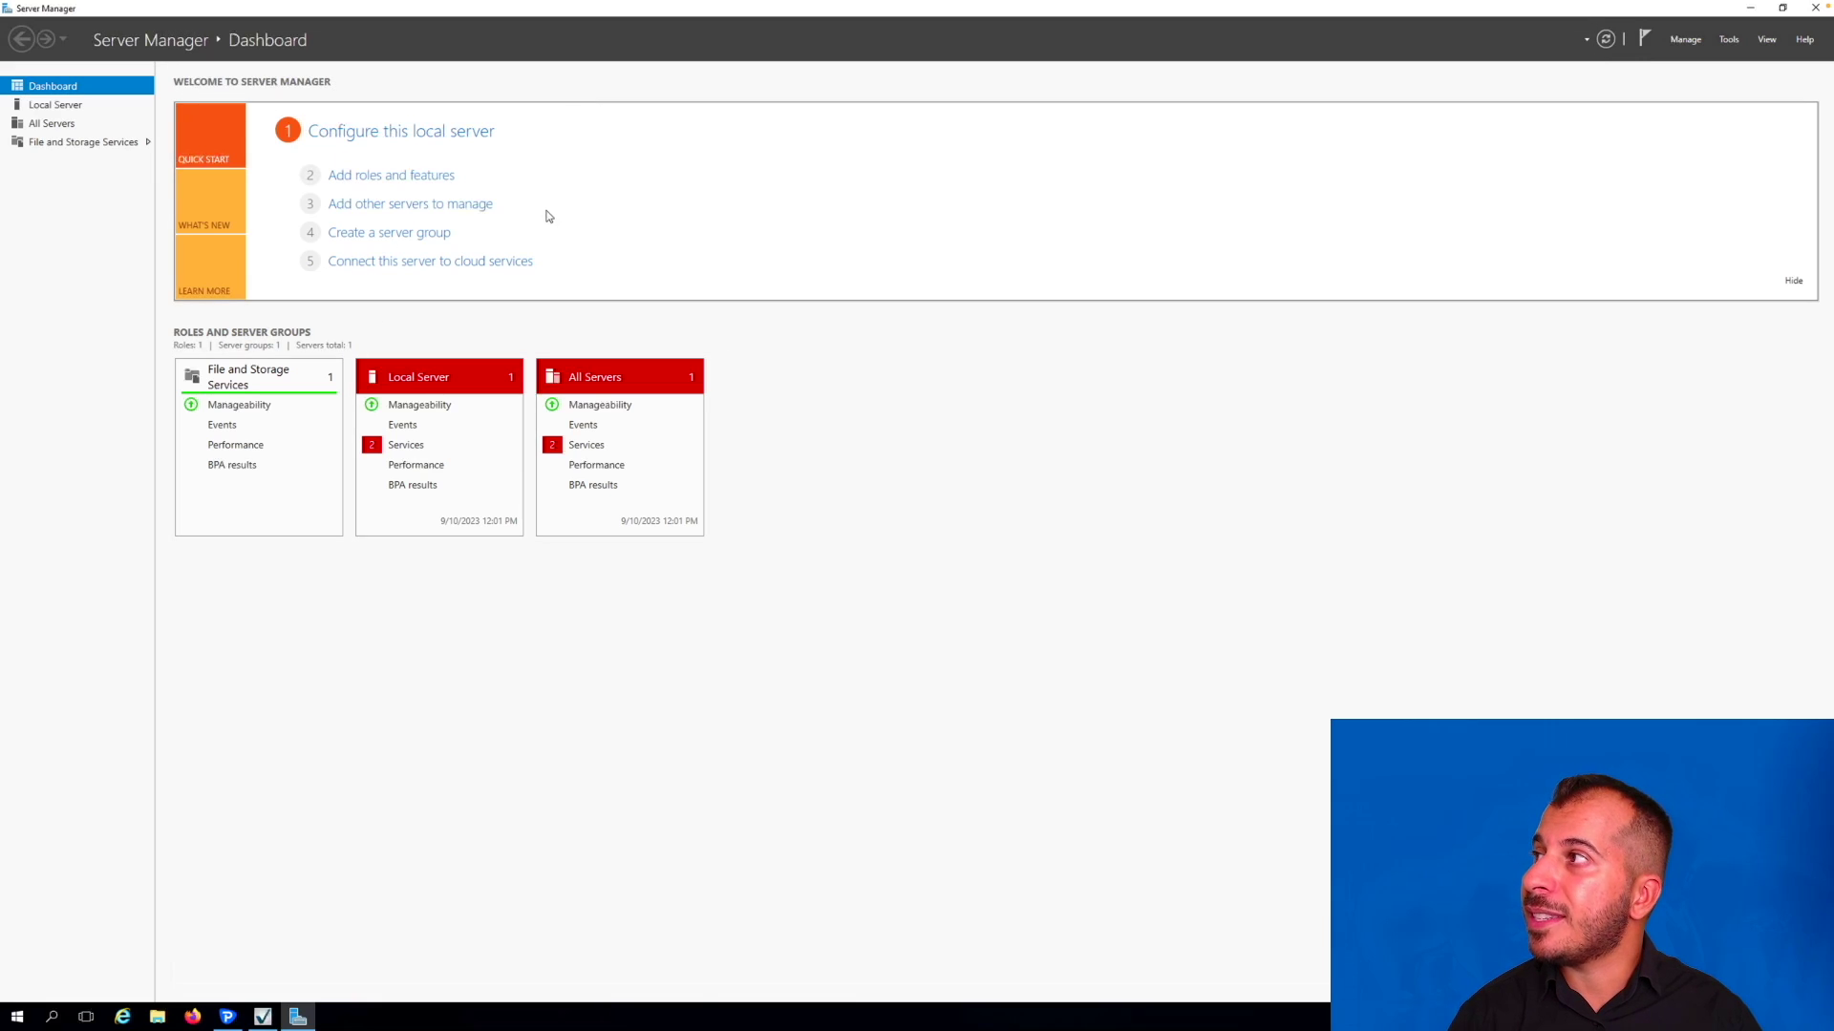
Step: Apply the Off setting of IE Enhanced Security Configuration for Administrators and Users on the local server
{"action": "left_click", "coordinate": [77, 105]}
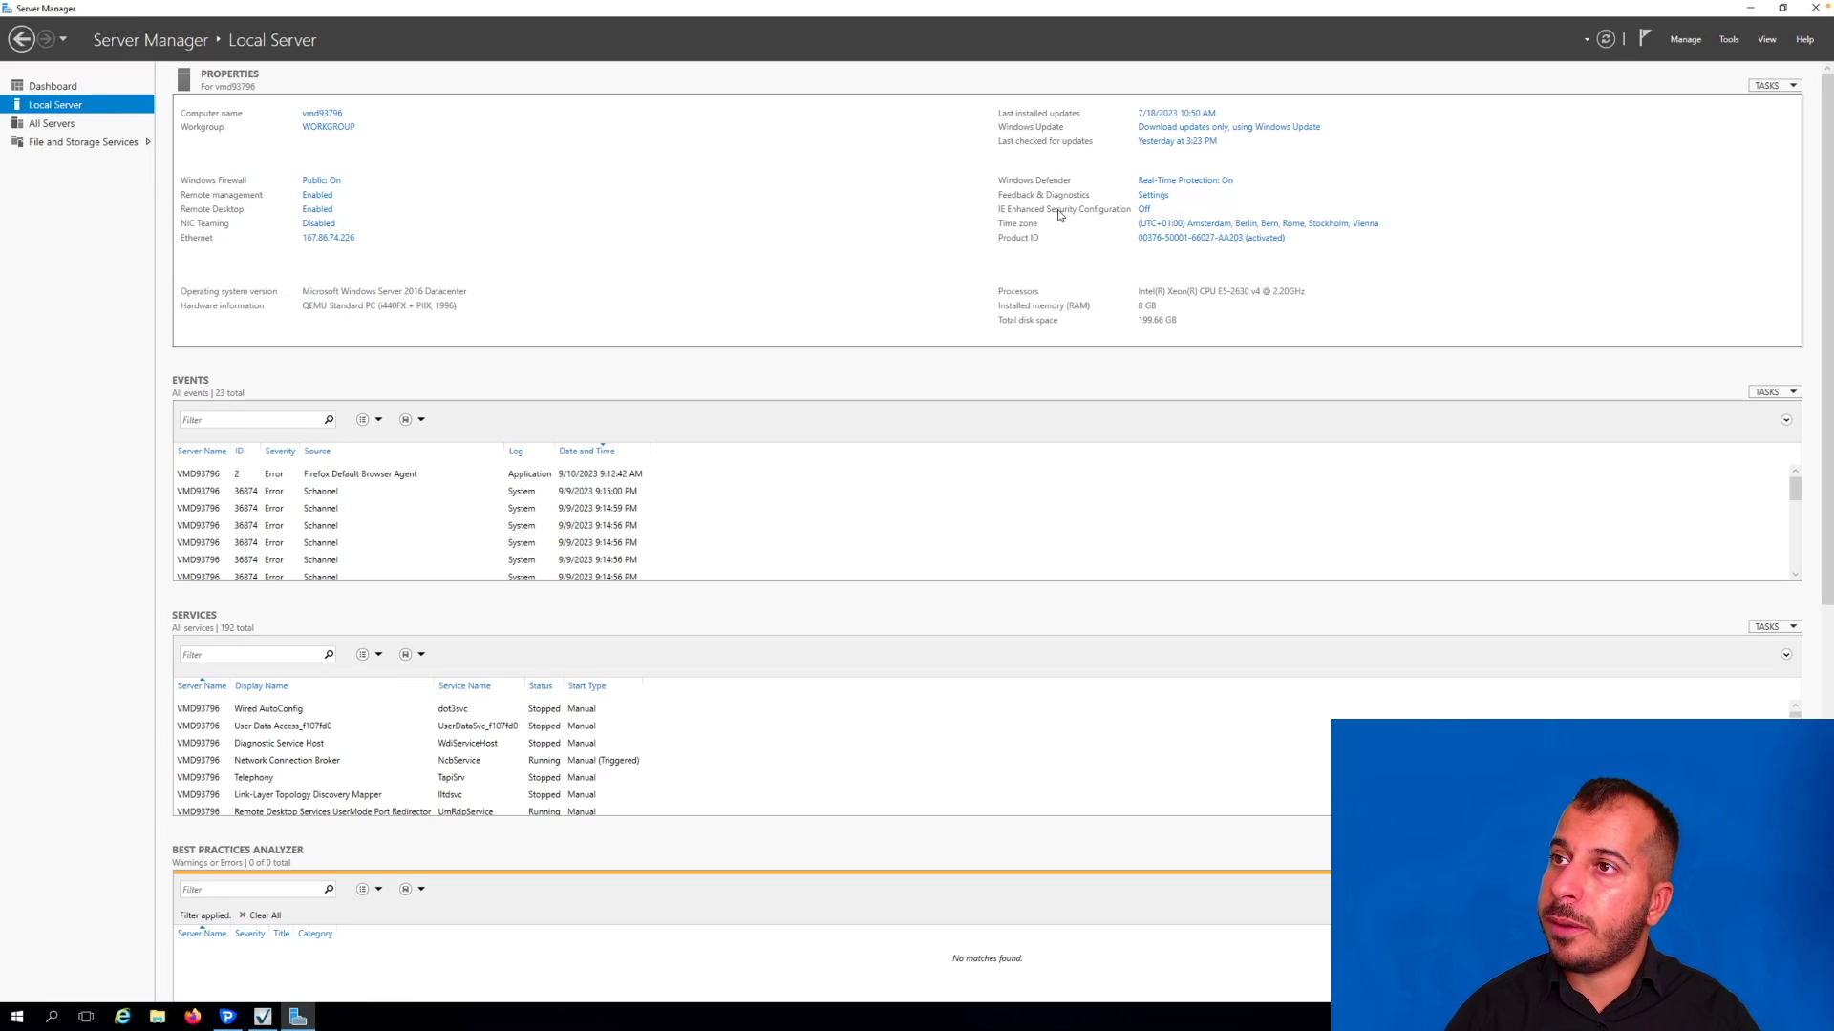
{"action": "left_click", "coordinate": [1145, 211]}
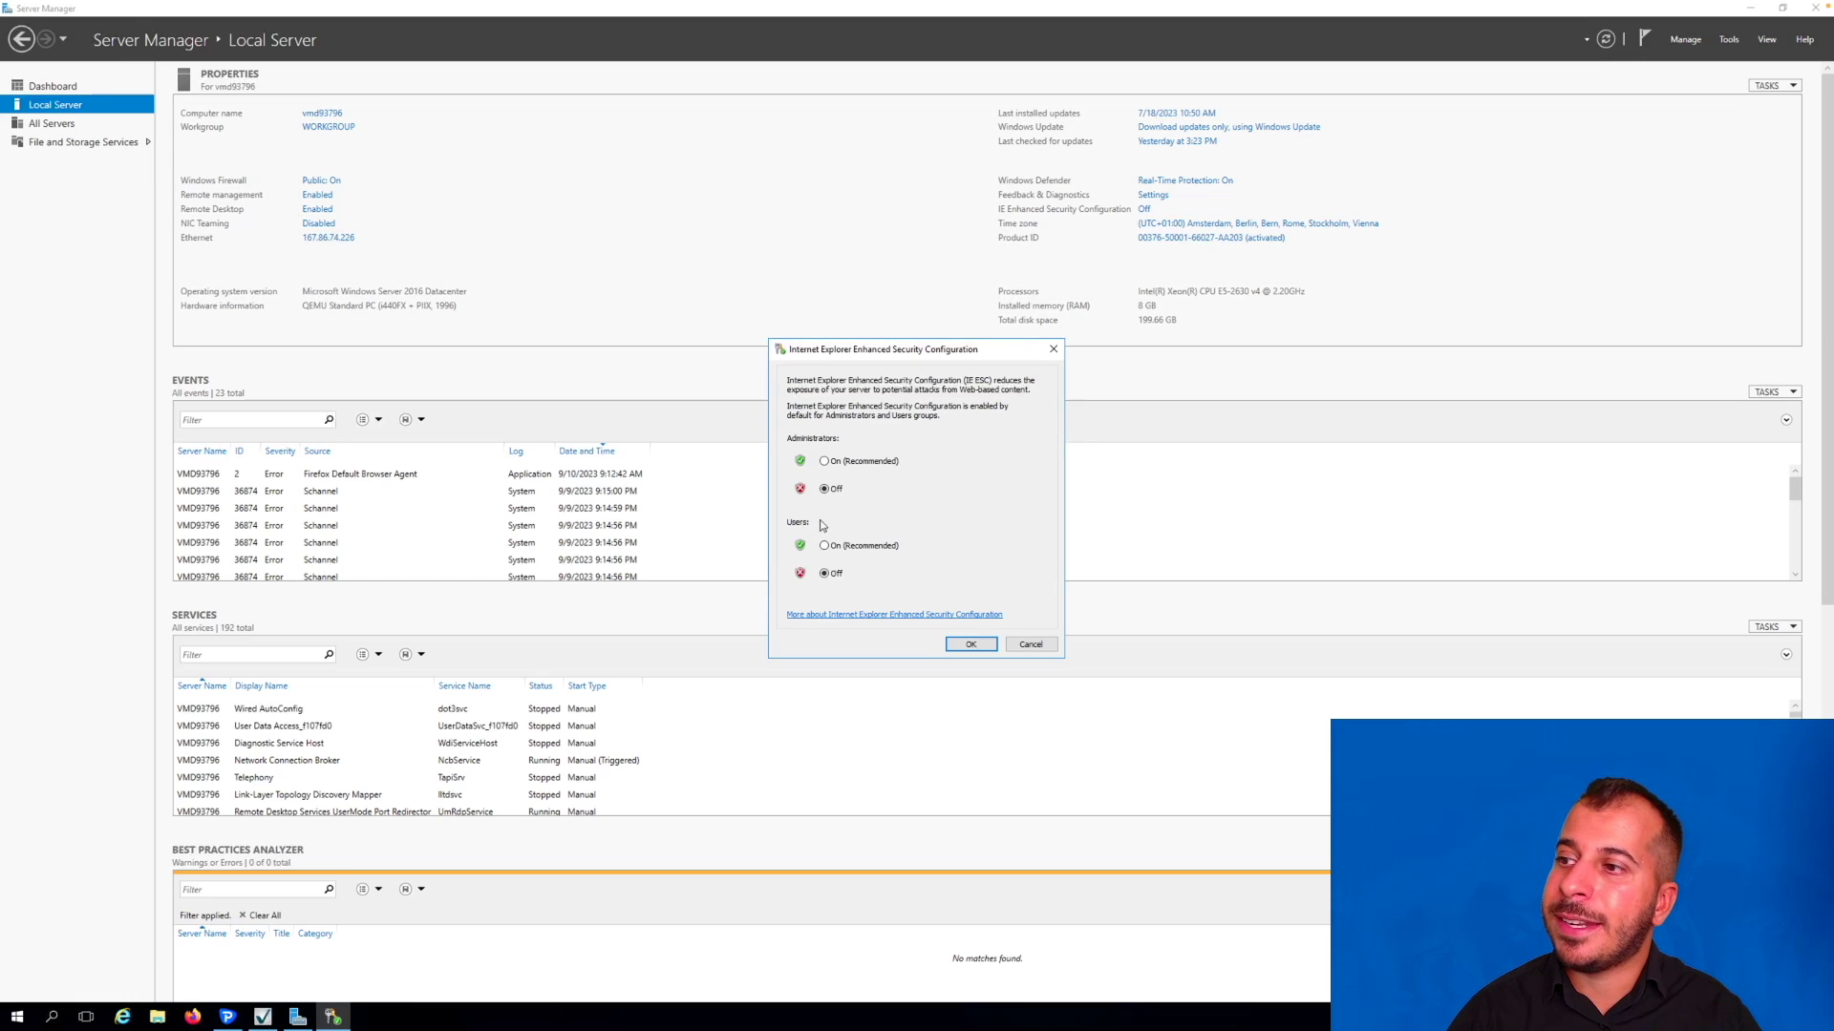
{"action": "left_click", "coordinate": [1034, 646]}
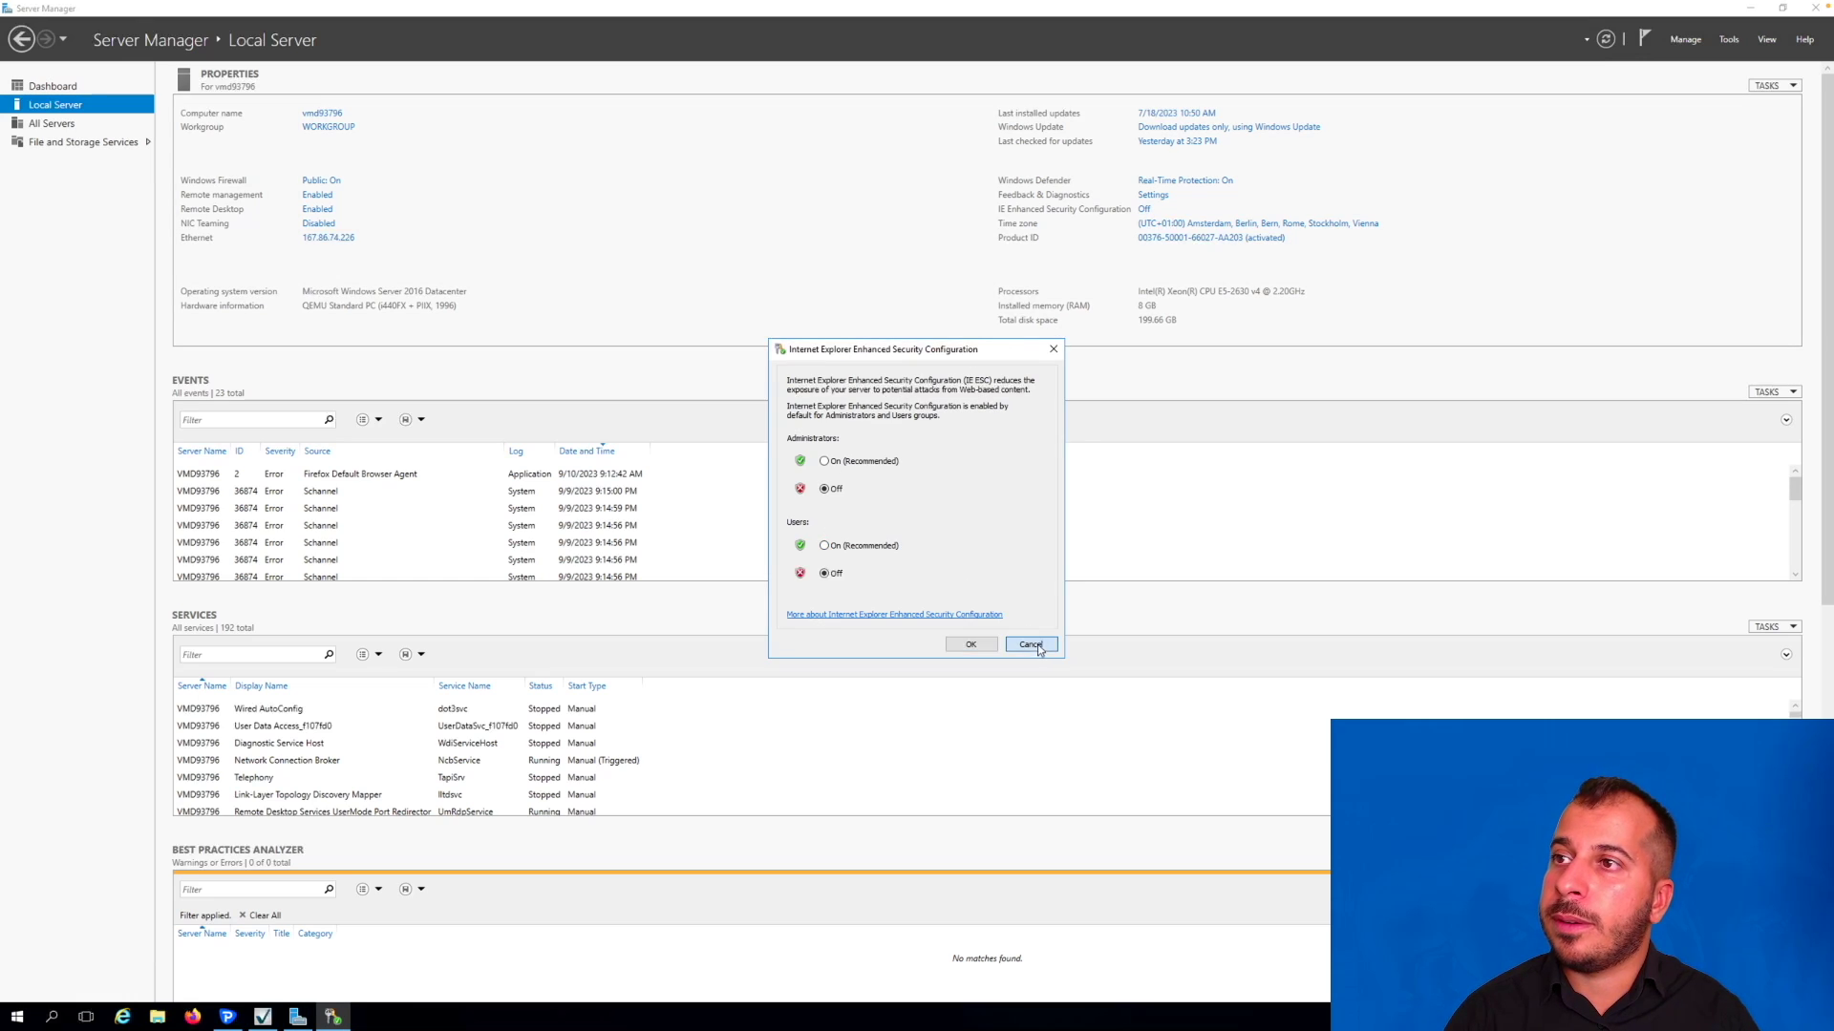
{"action": "left_click", "coordinate": [1145, 211]}
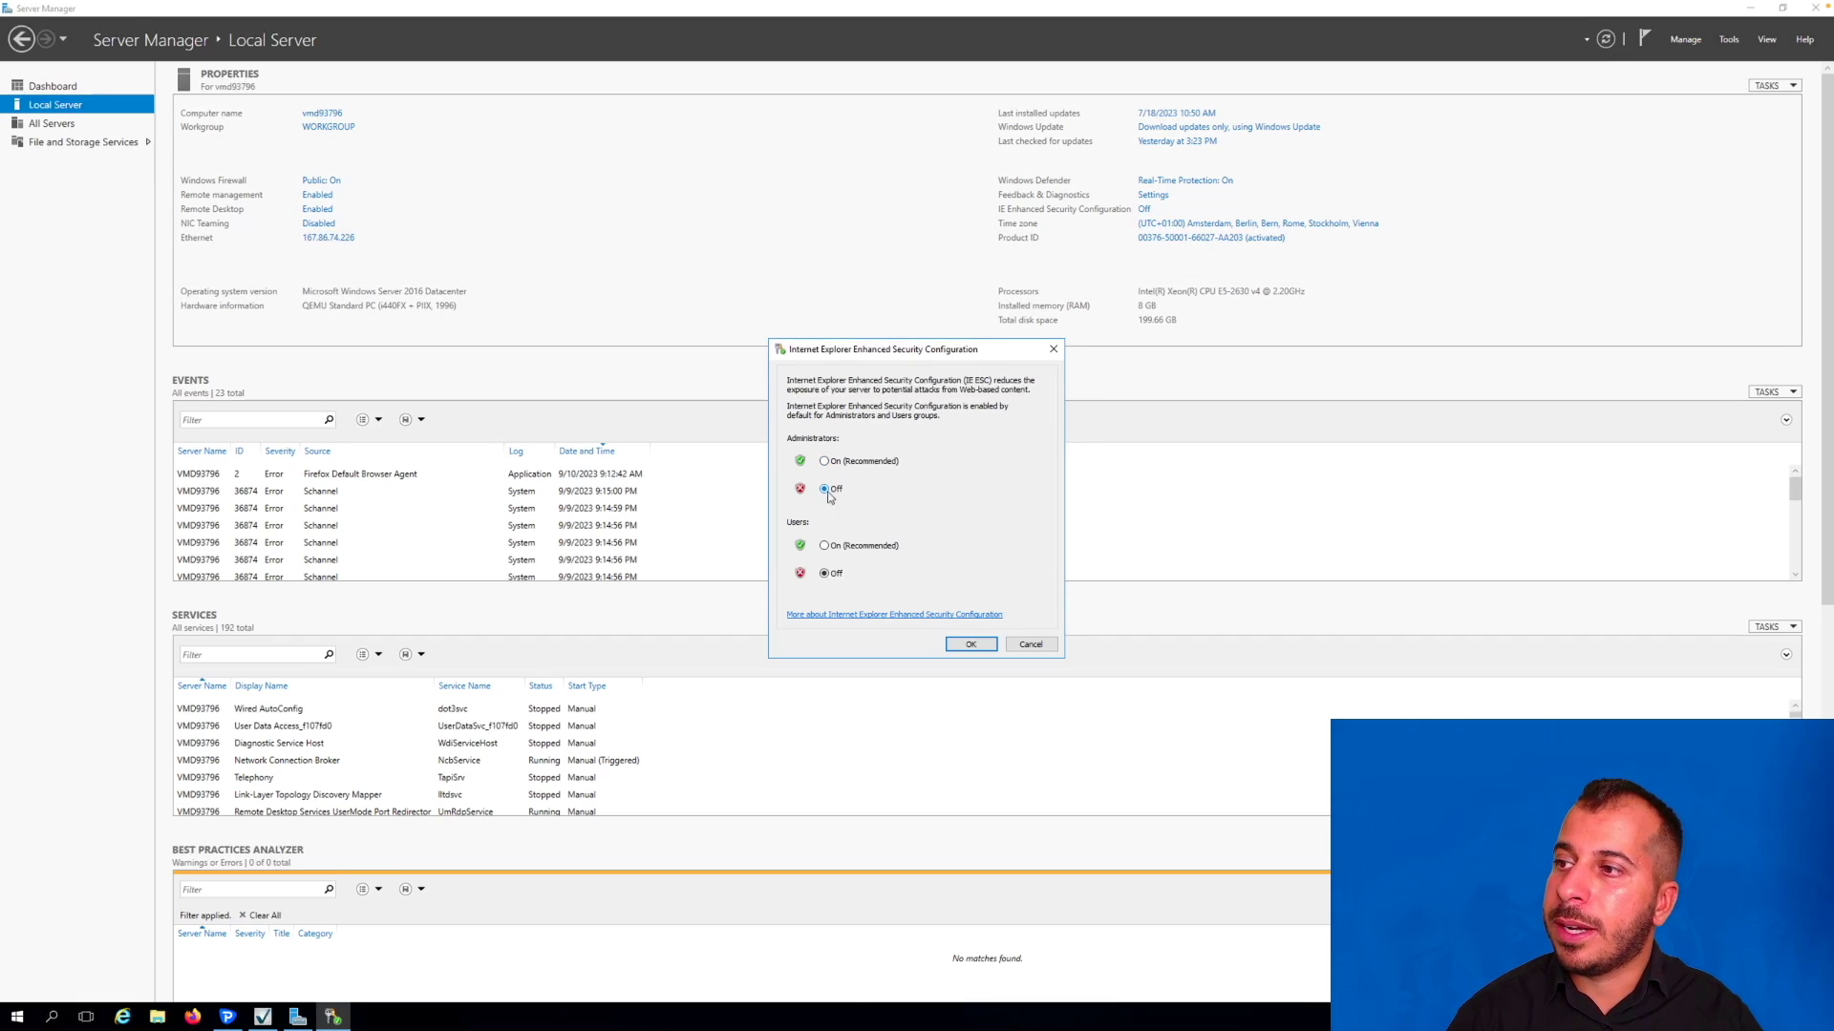
{"action": "left_click", "coordinate": [970, 645]}
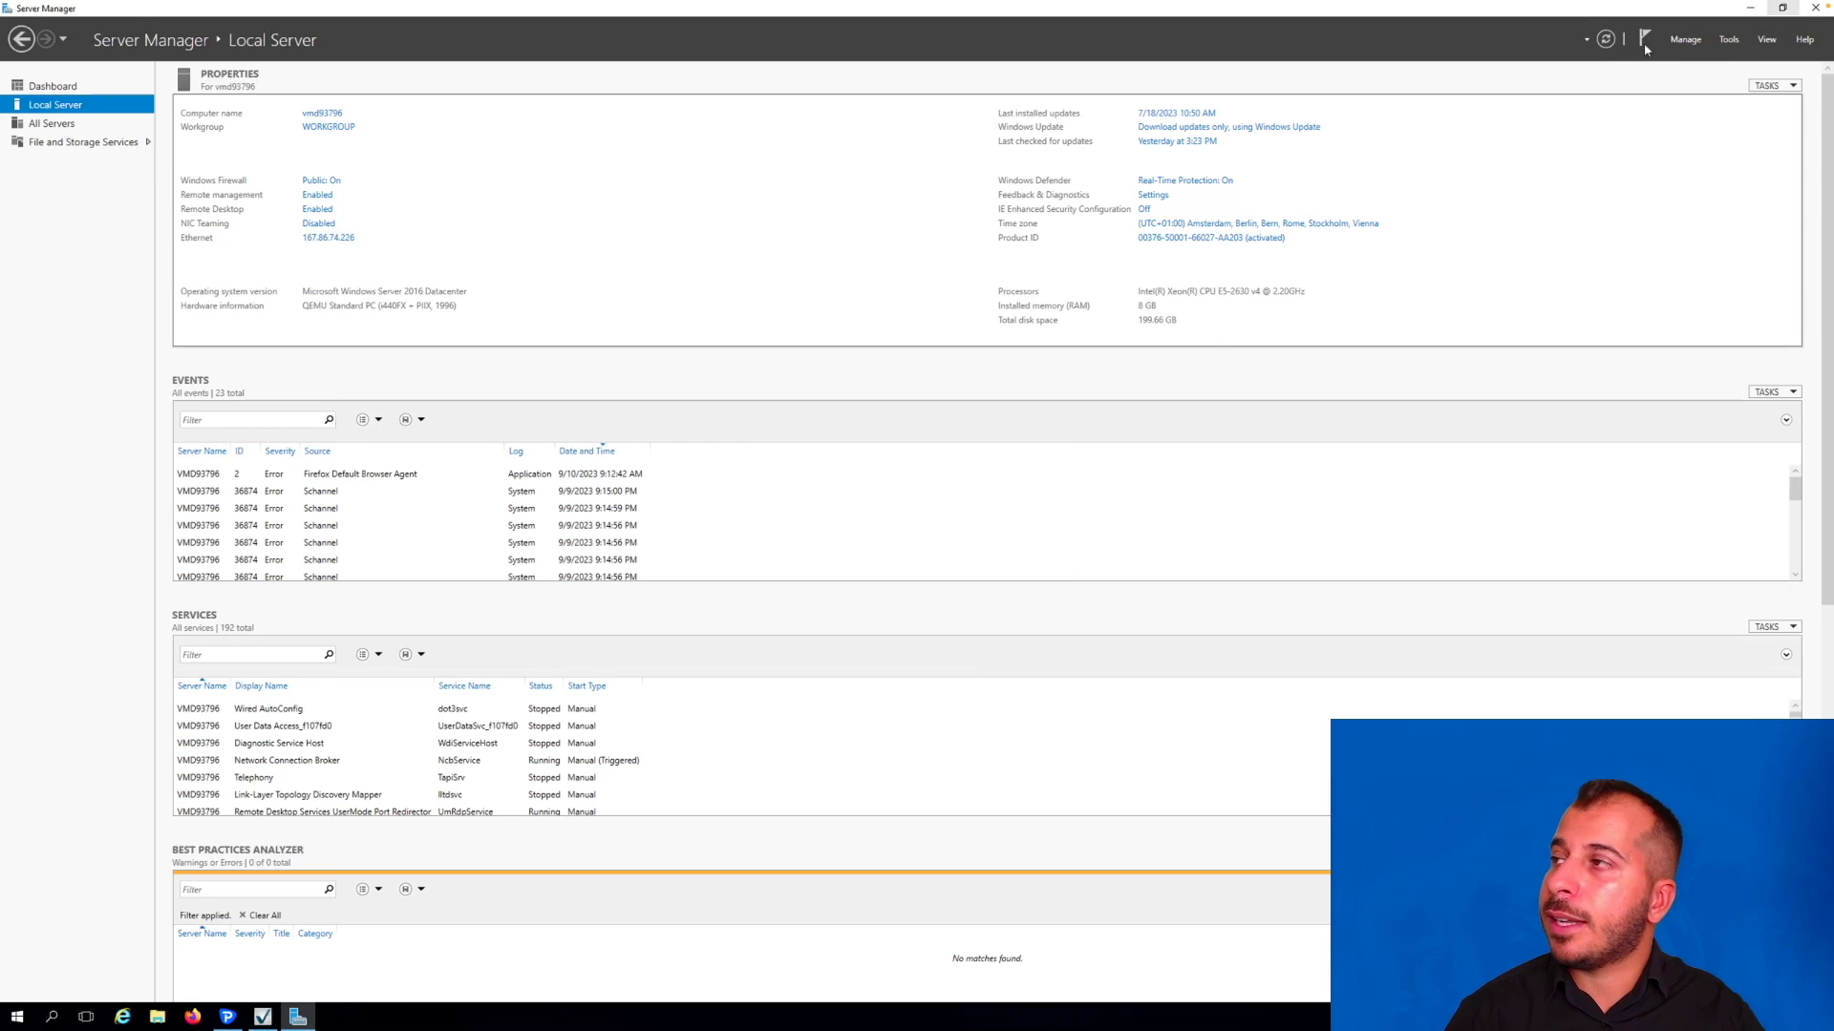
Step: Revisit the dashboard and the local server's properties, and close Server Manager
{"action": "left_click", "coordinate": [104, 94]}
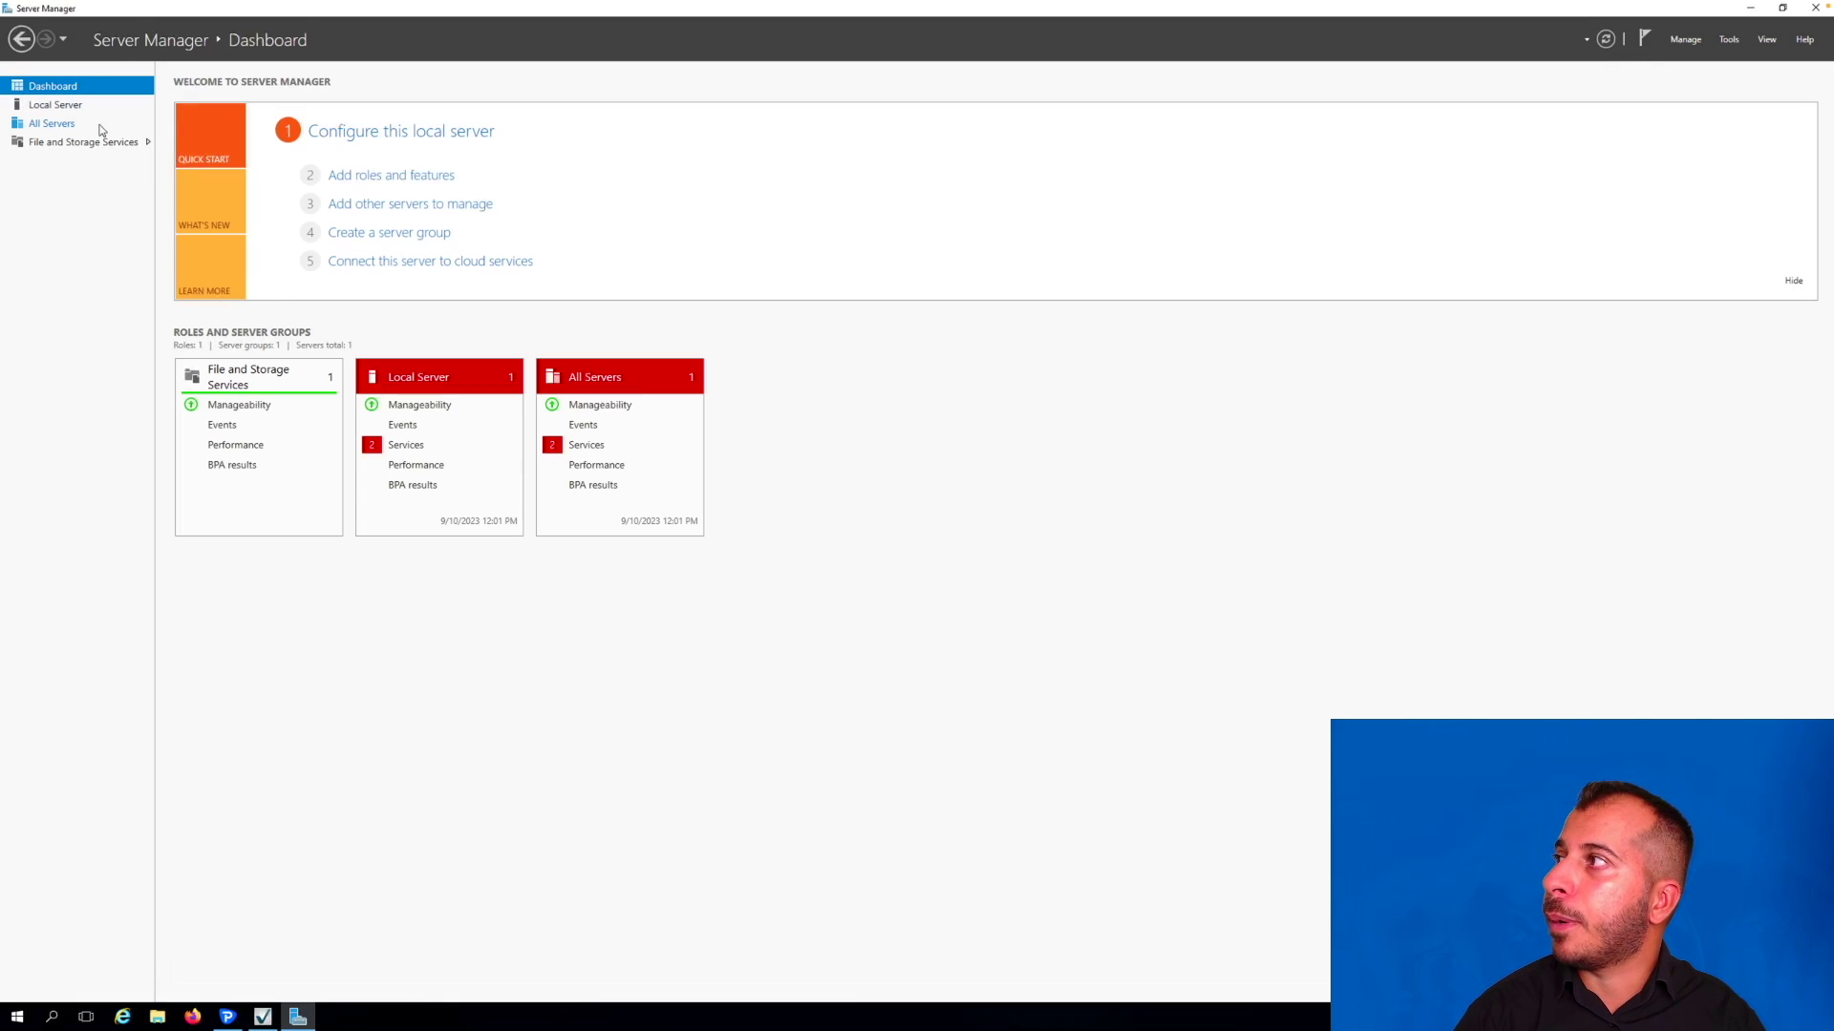
{"action": "left_click", "coordinate": [88, 106]}
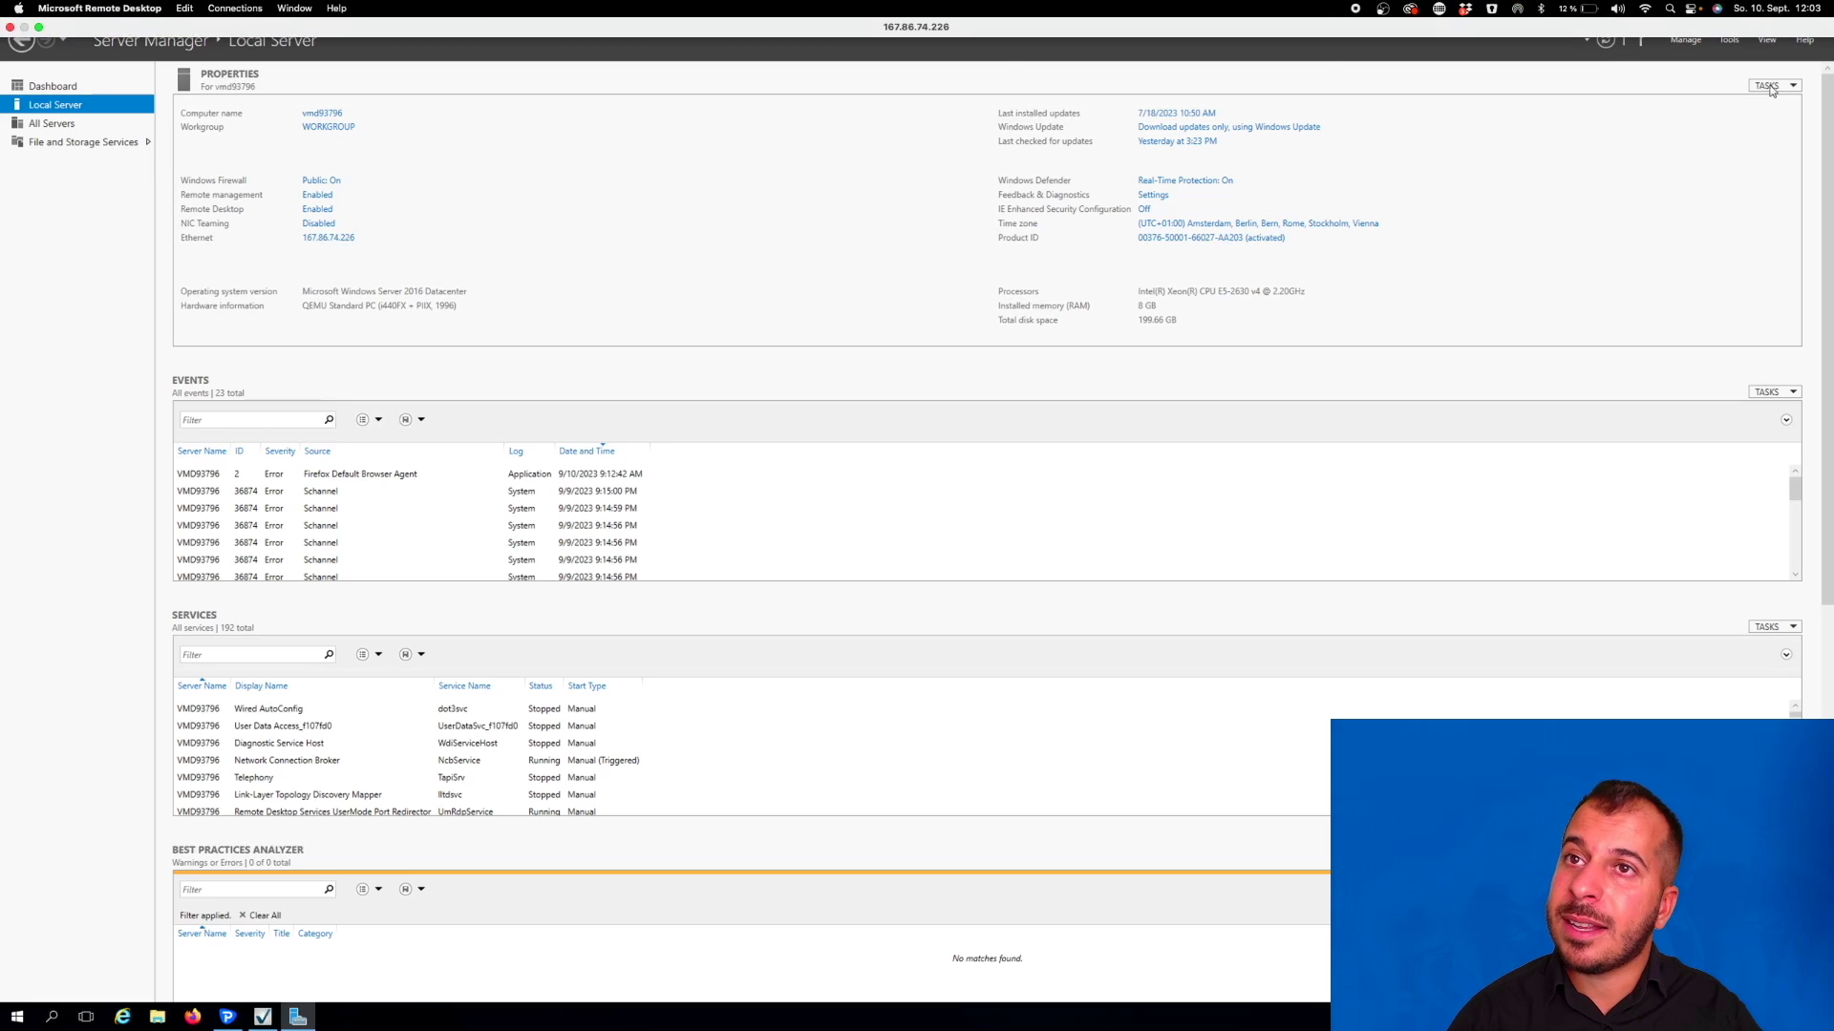
{"action": "left_click", "coordinate": [1814, 8]}
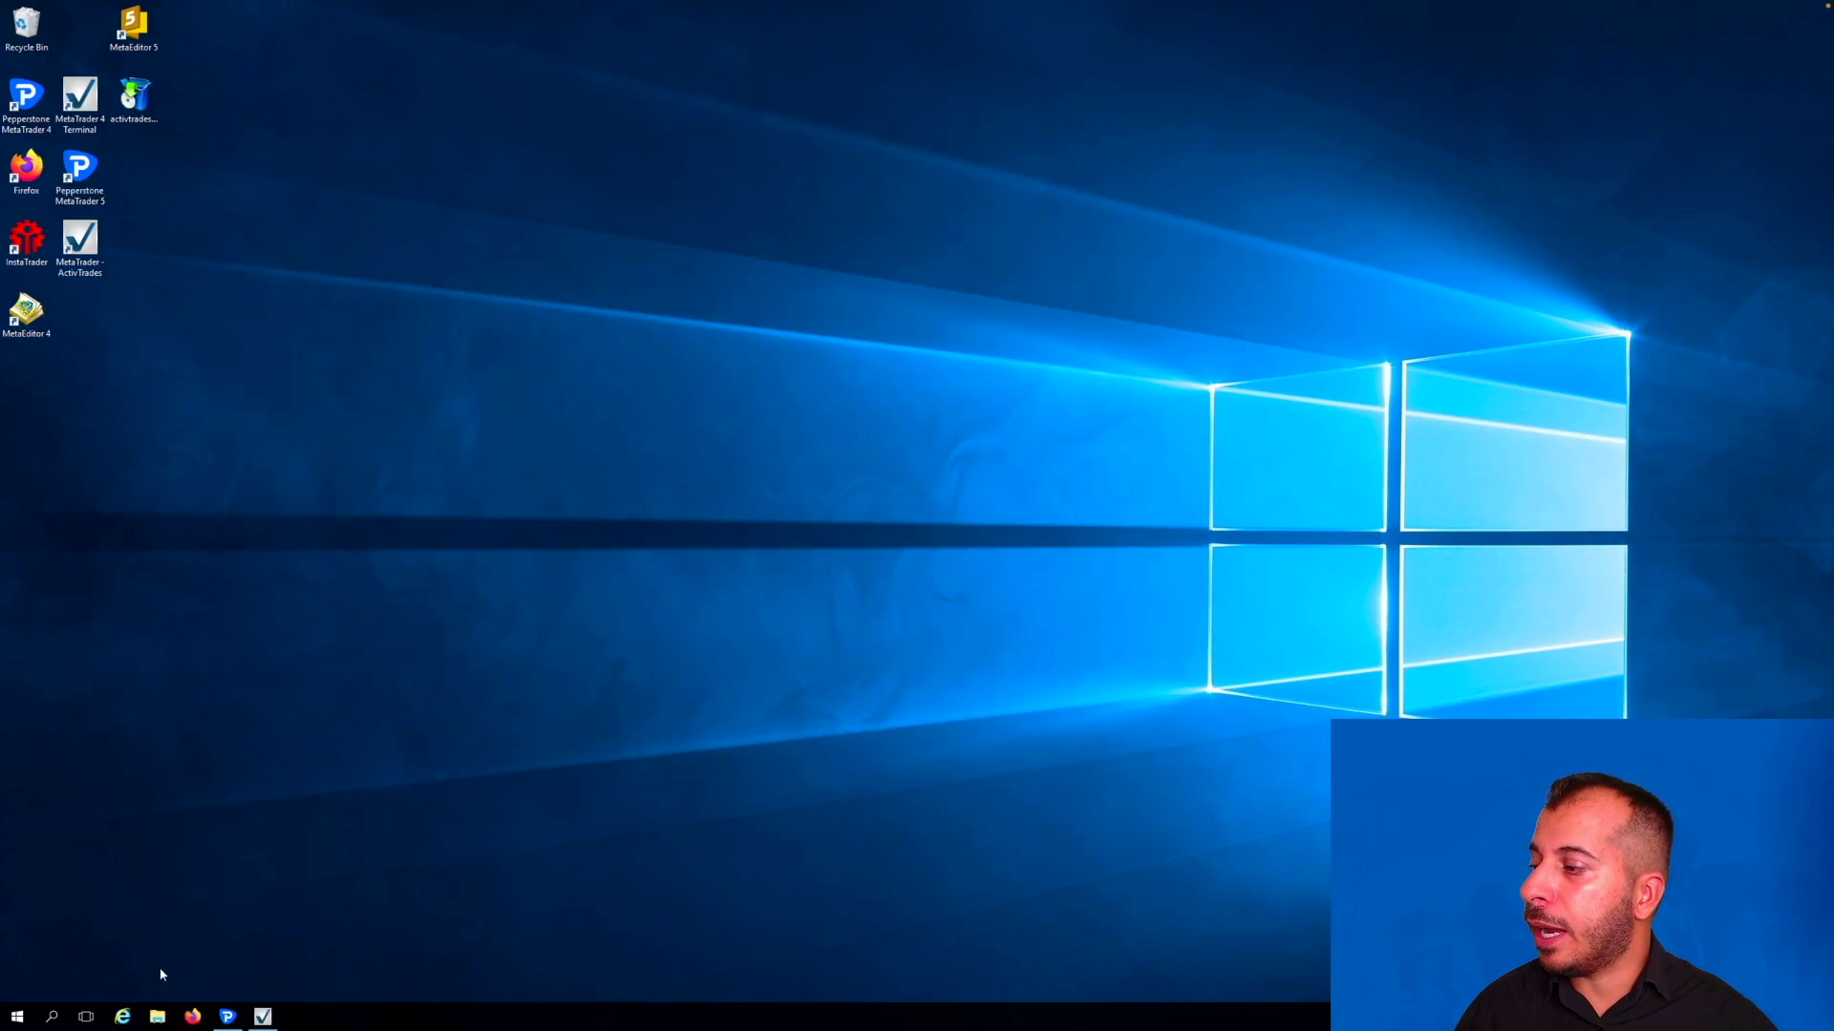
Step: Open Firefox, and load firefox.de in Internet Explorer before closing that page again
{"action": "left_click", "coordinate": [191, 1017]}
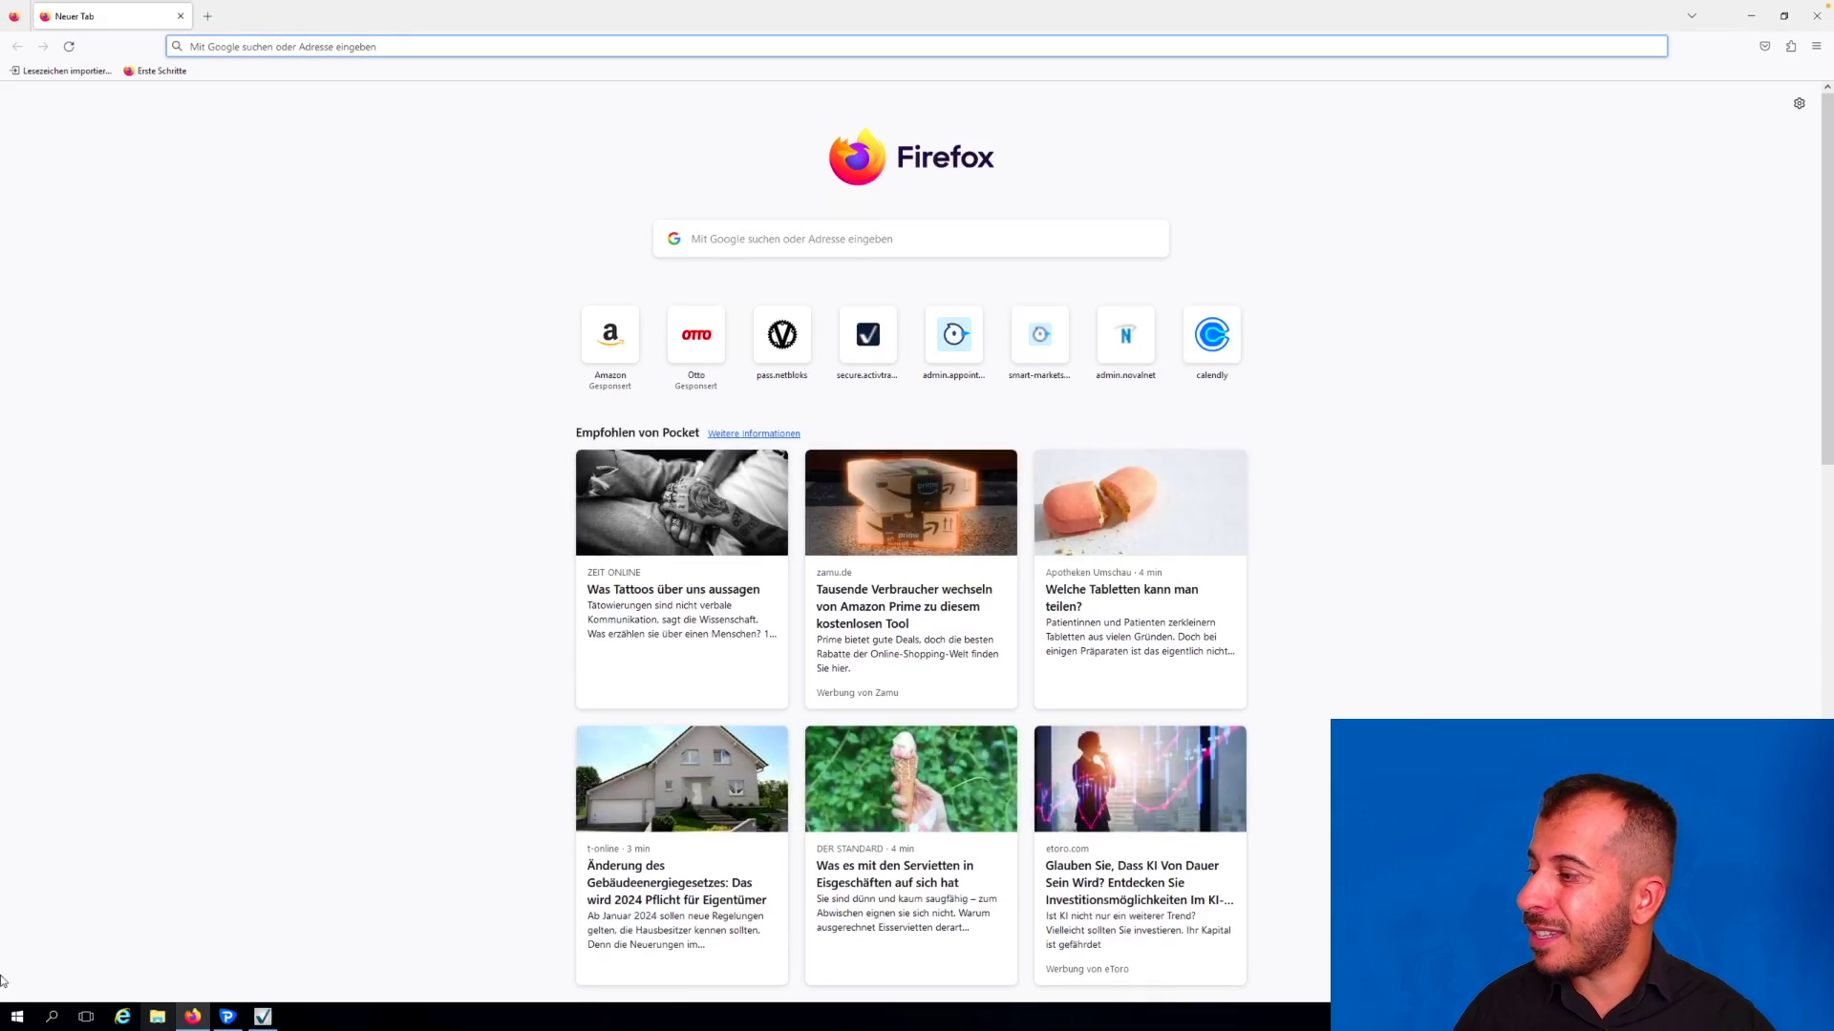
{"action": "left_click", "coordinate": [131, 1022]}
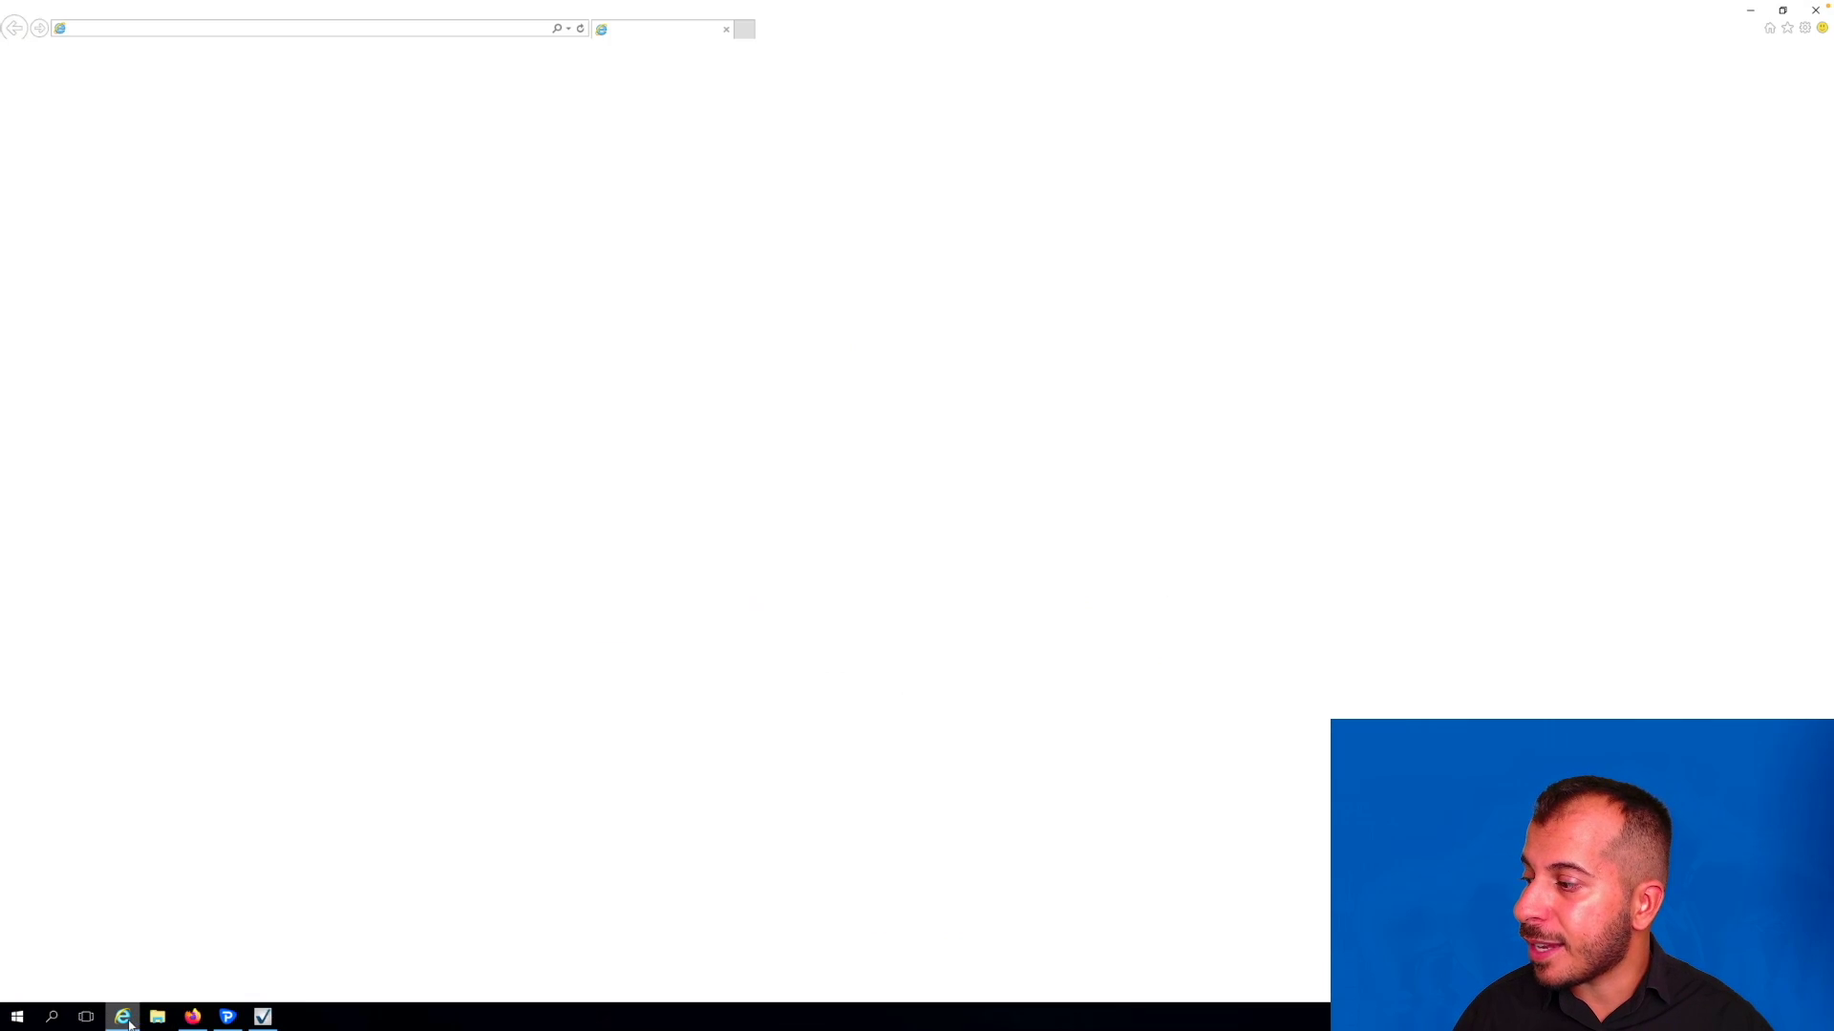
{"action": "left_click", "coordinate": [395, 29]}
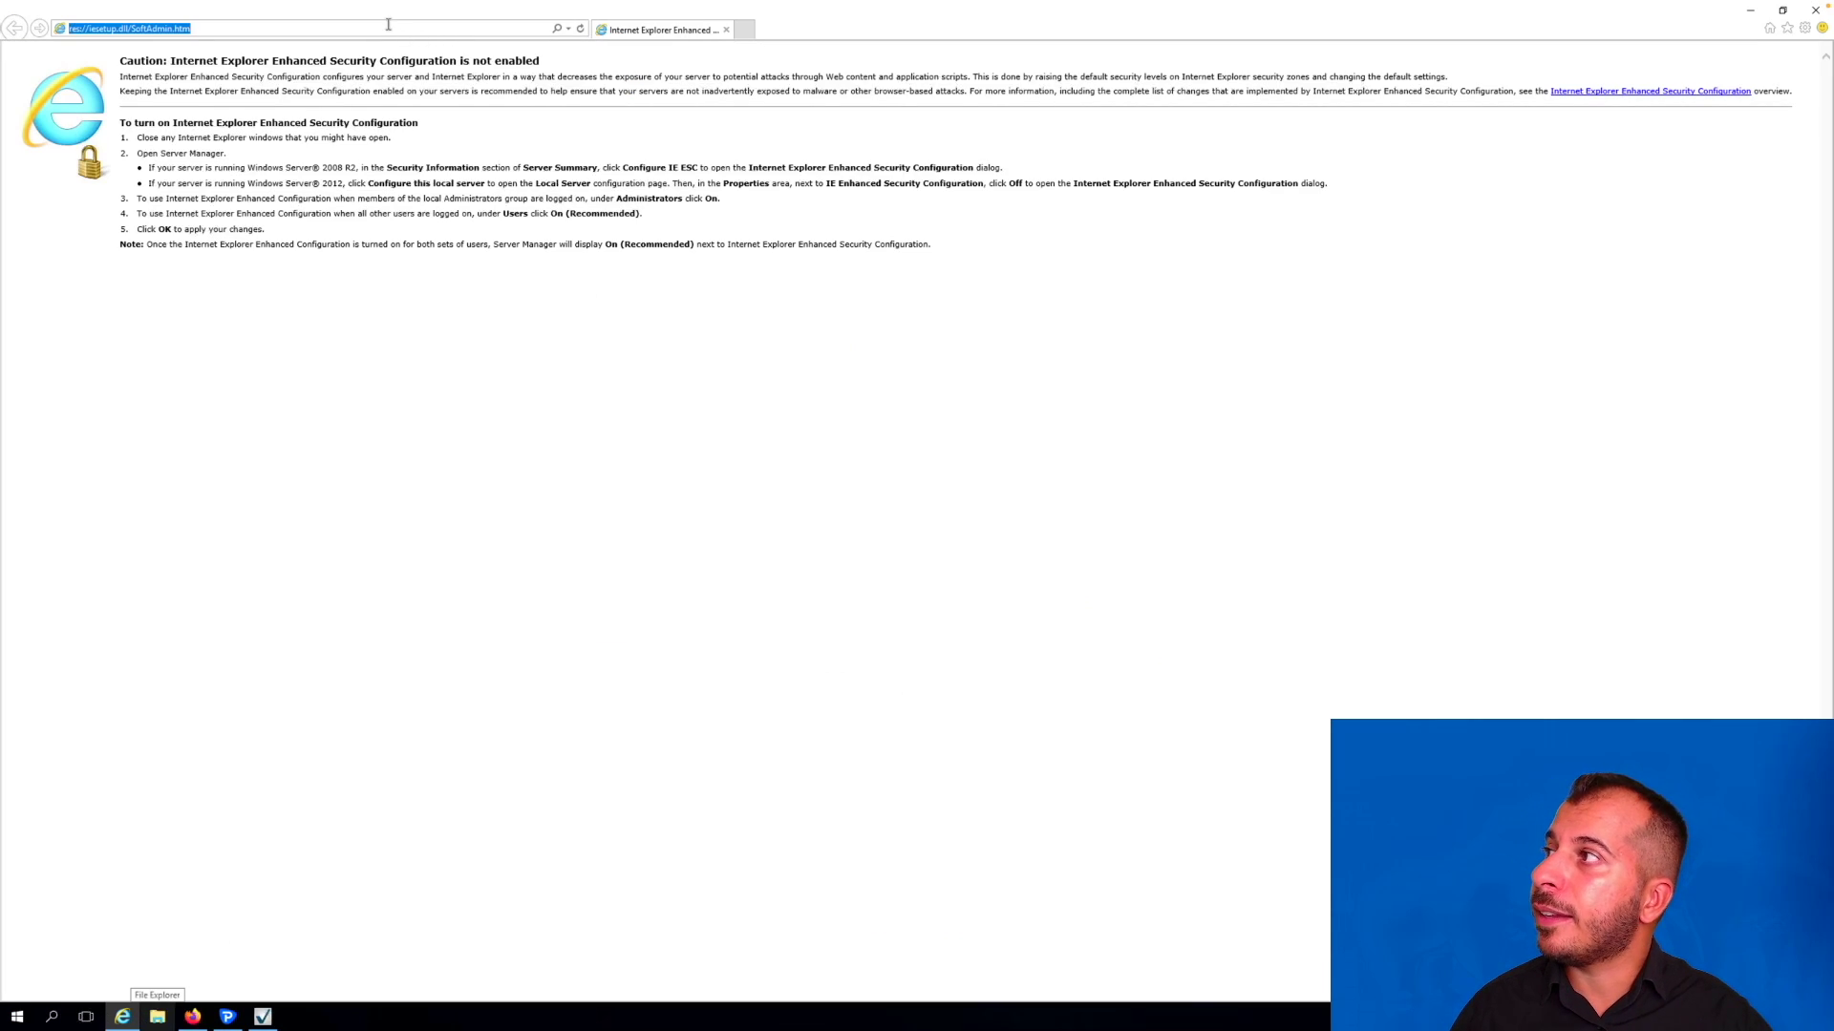
{"action": "type", "text": "fire"}
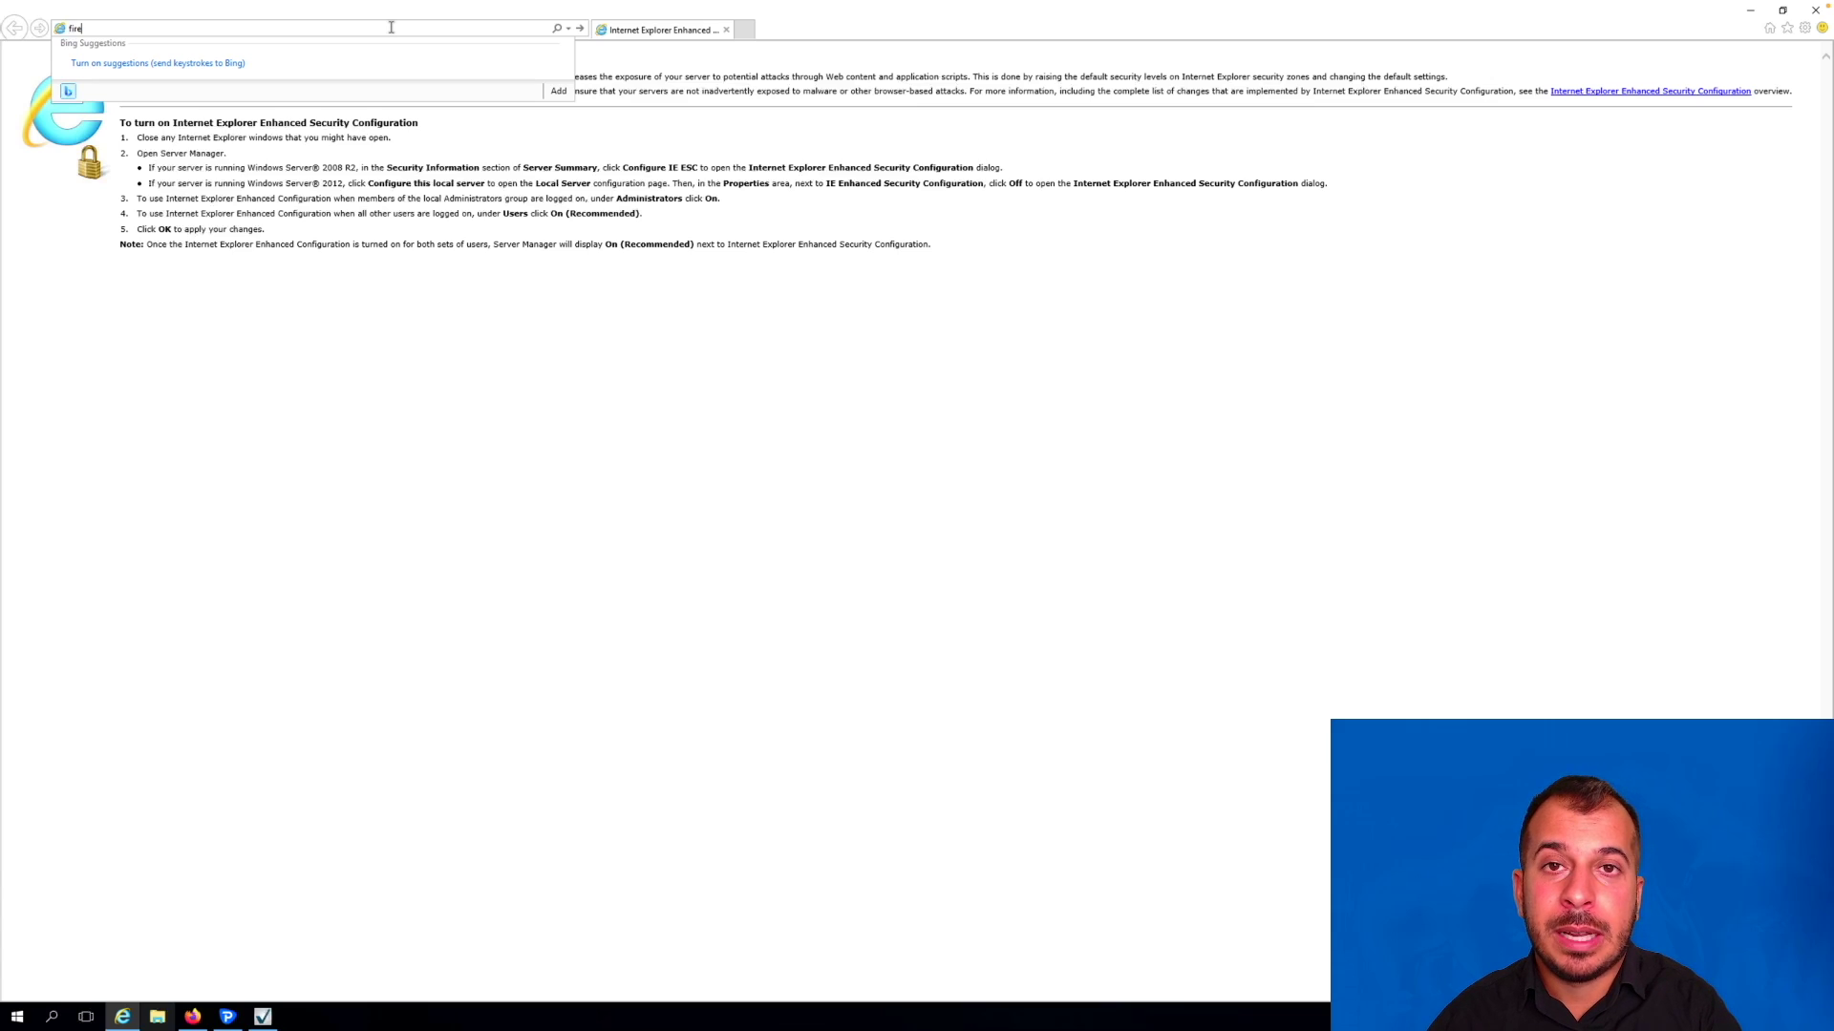
{"action": "type", "text": "fox.de"}
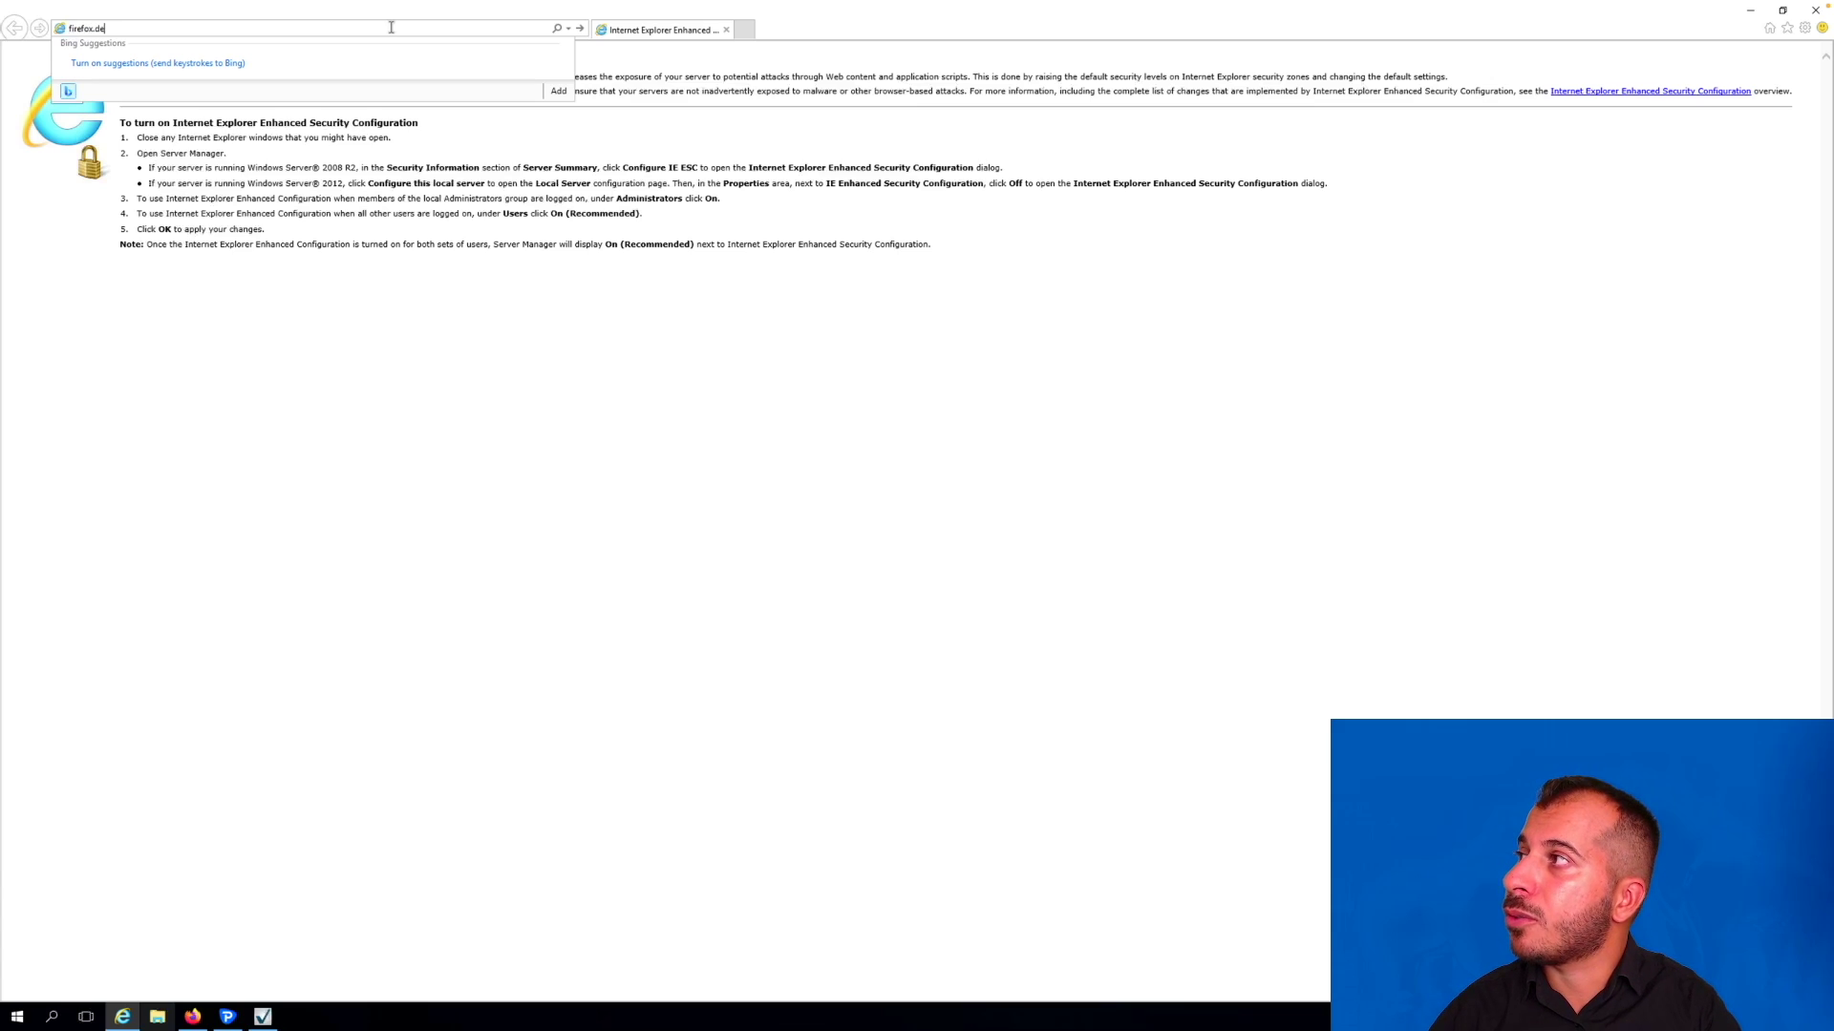
{"action": "key", "text": "Return"}
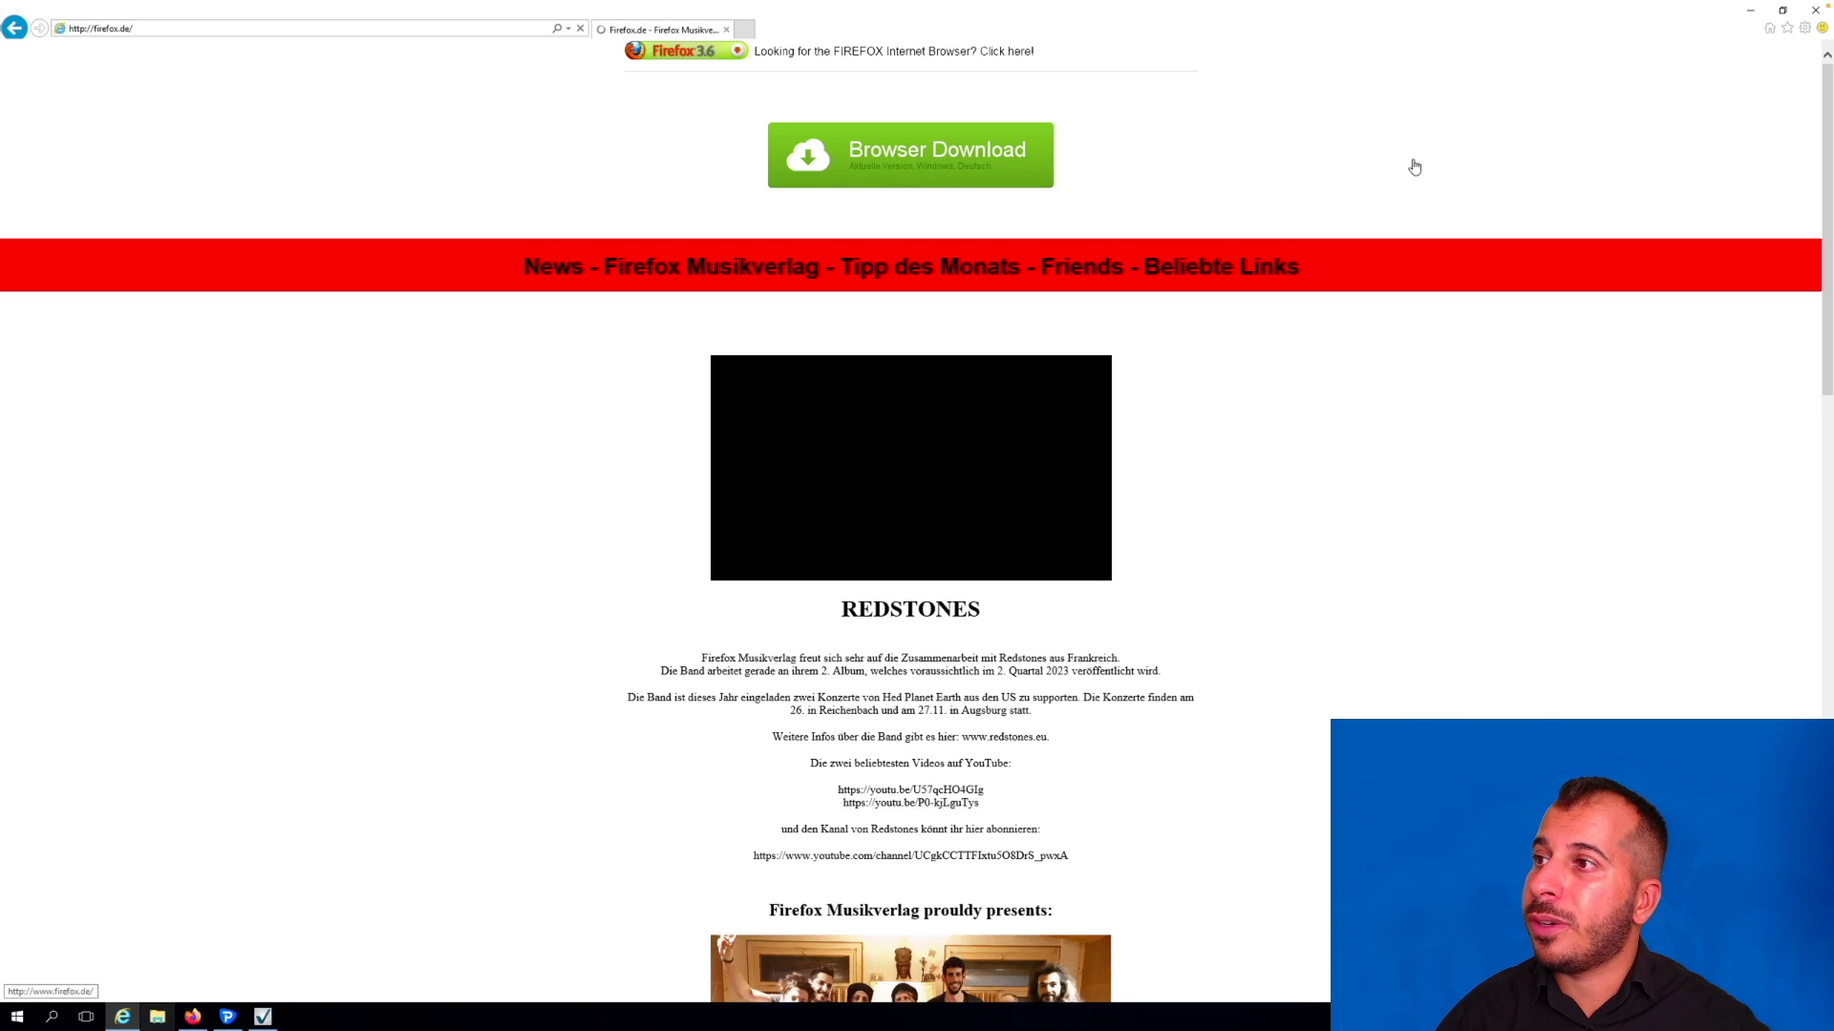
{"action": "left_click", "coordinate": [733, 30]}
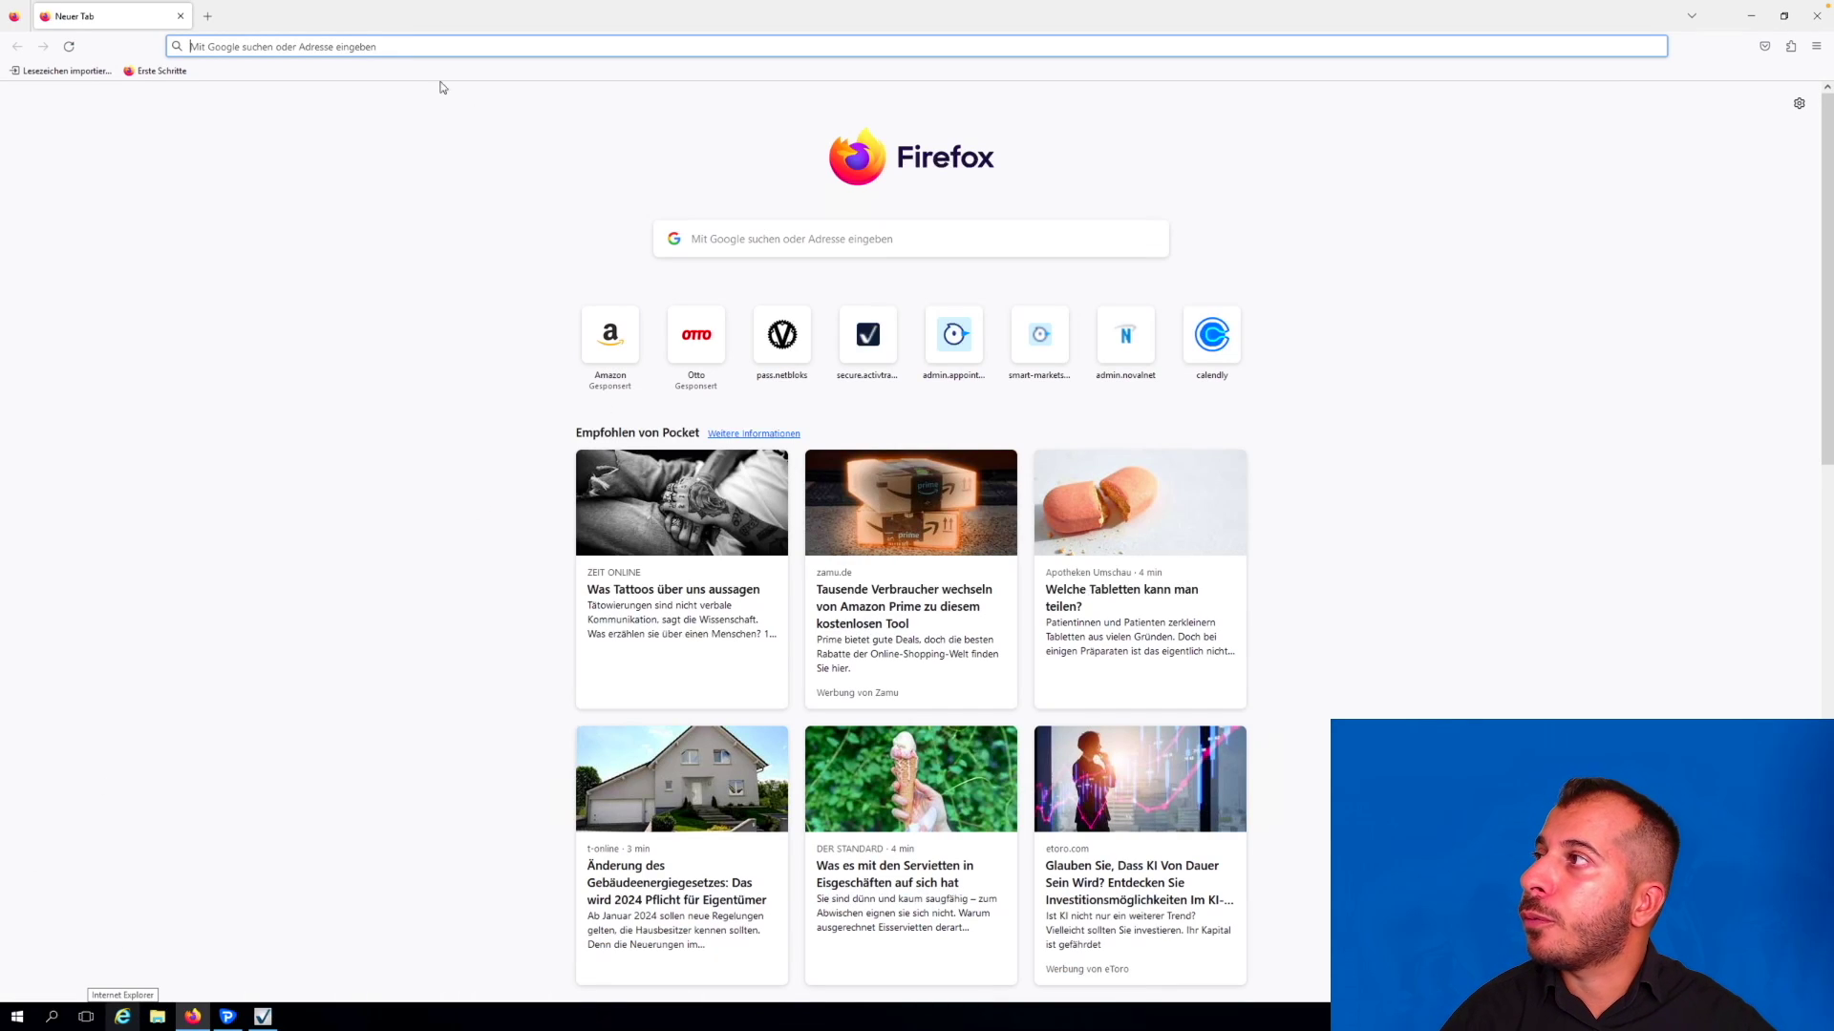
Step: Open the website smart-markets.de in Firefox
{"action": "left_click", "coordinate": [353, 48]}
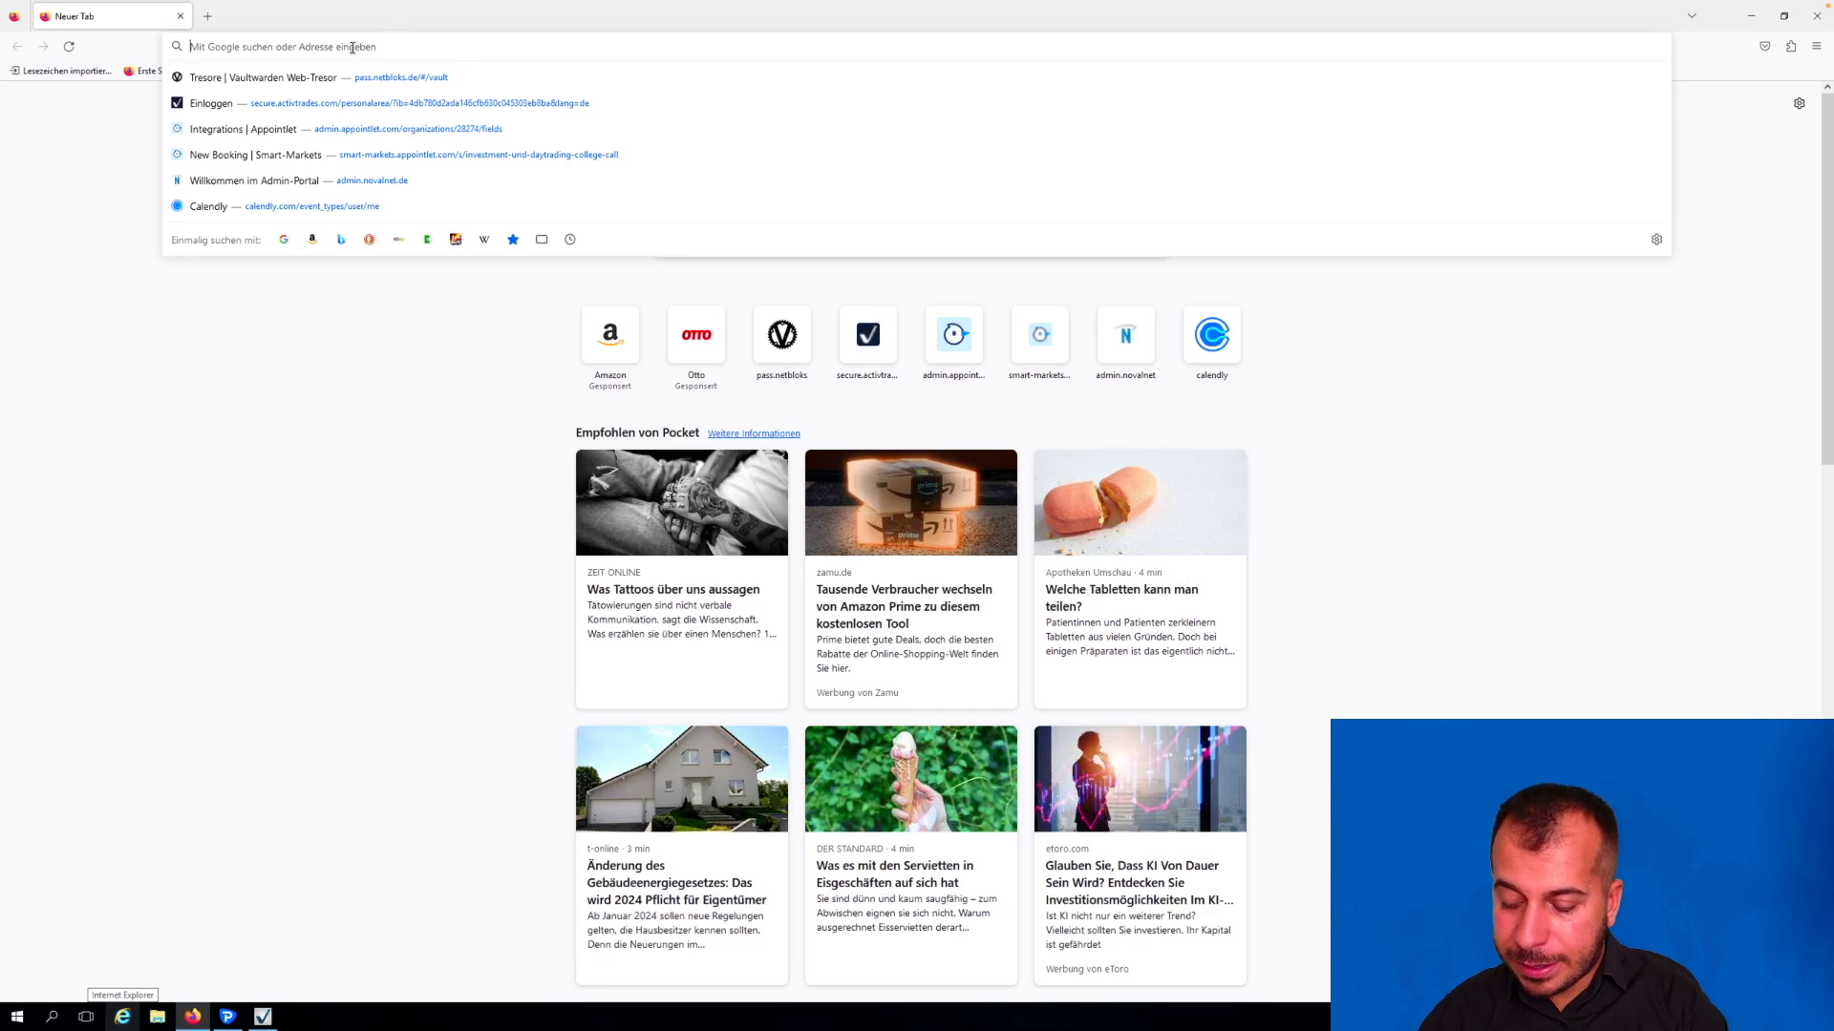
{"action": "type", "text": "smart-"}
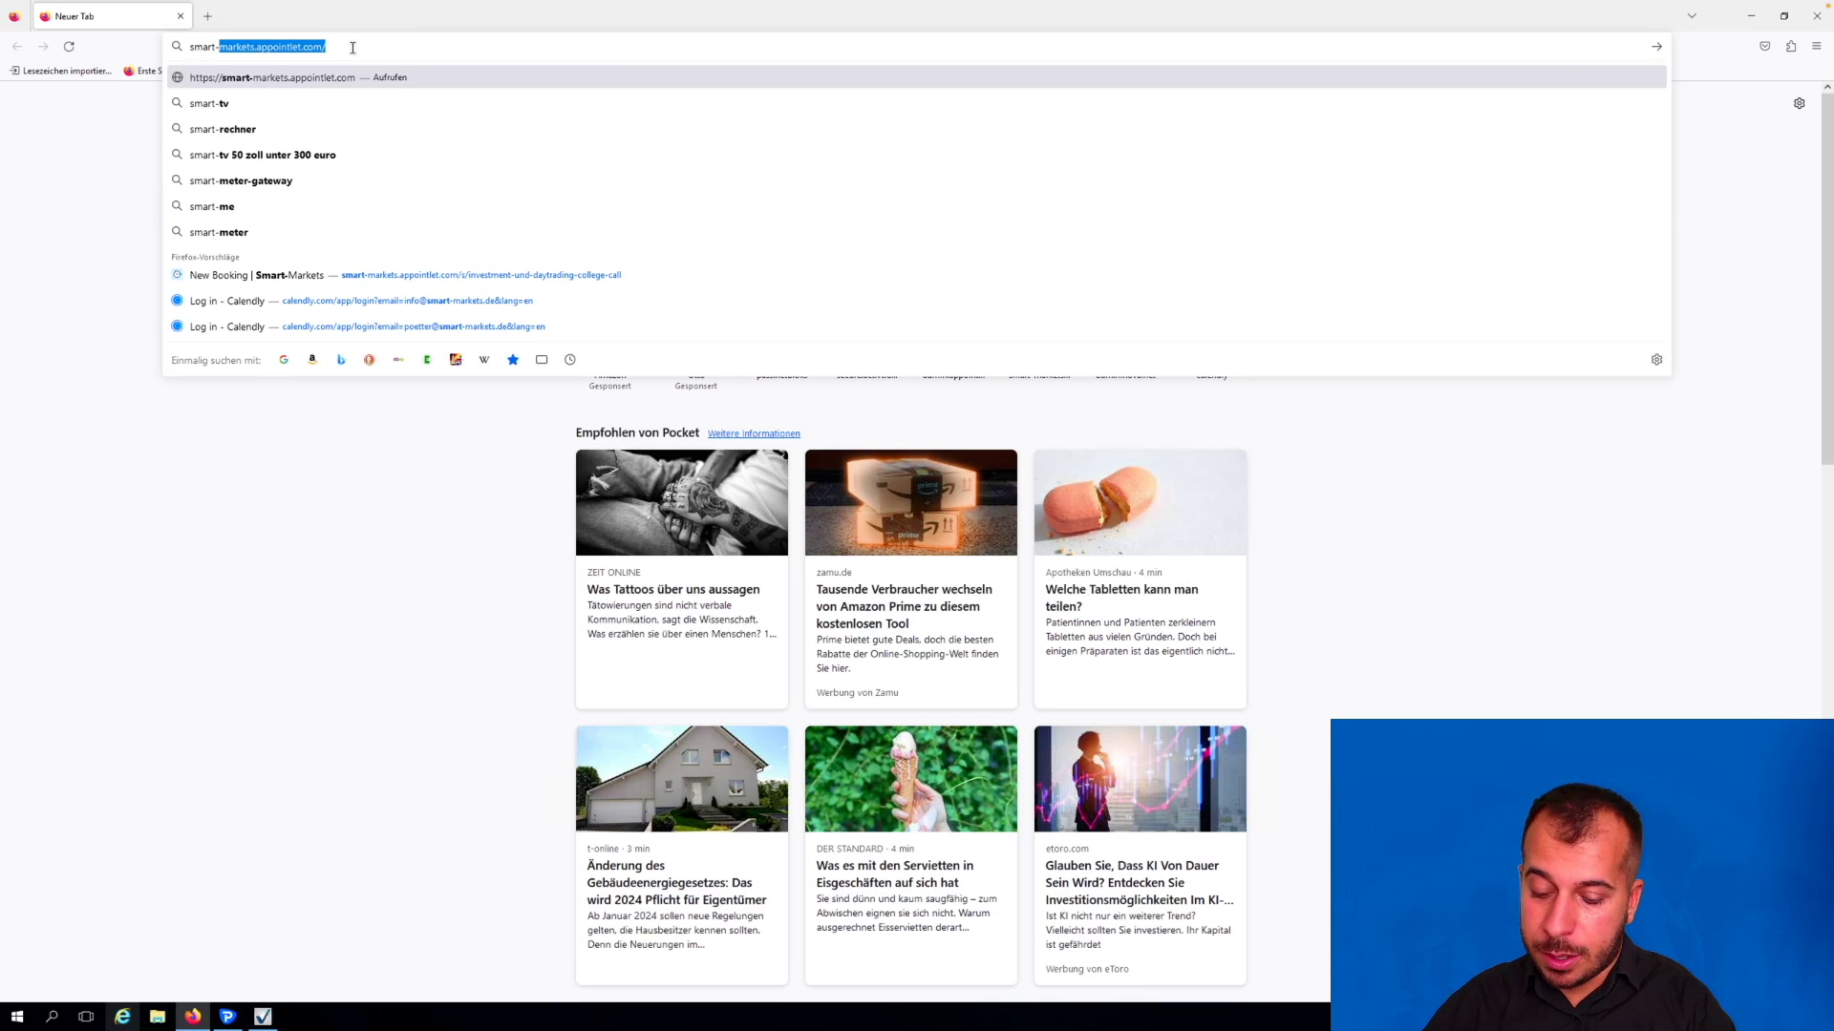
{"action": "type", "text": "markets-de"}
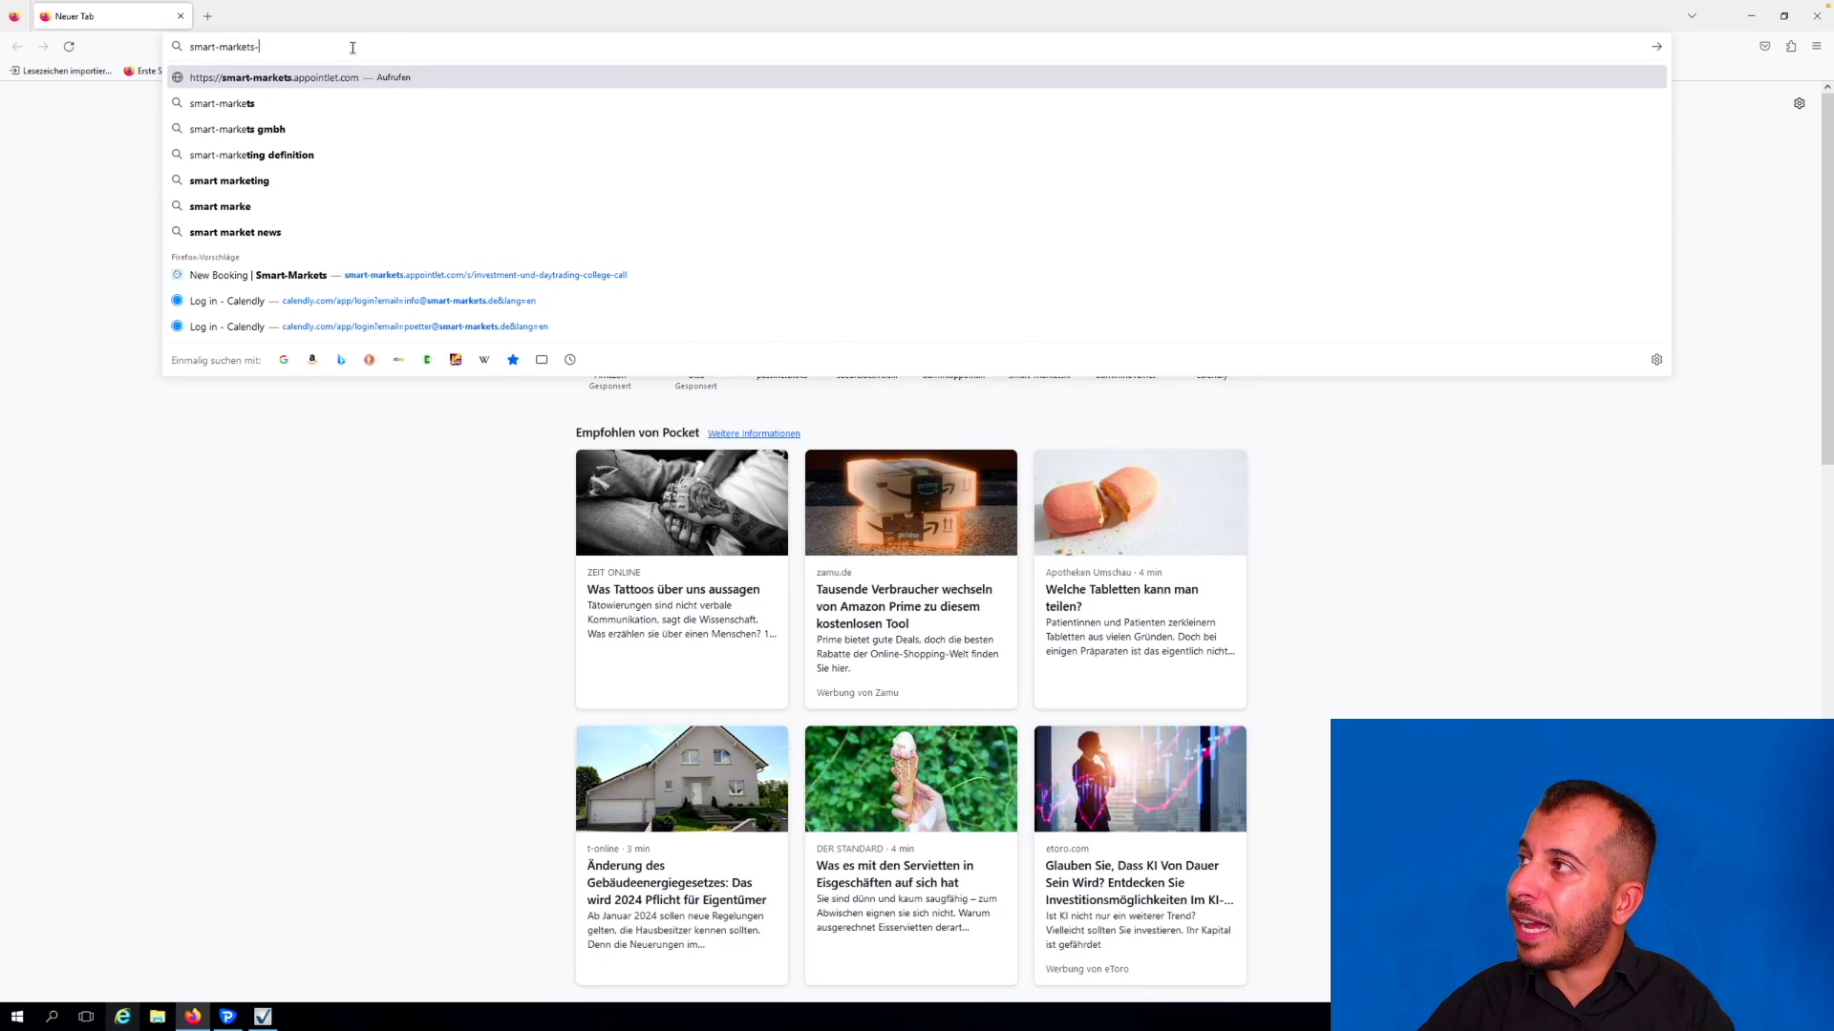
{"action": "key", "text": "BackSpace"}
{"action": "key", "text": "BackSpace"}
{"action": "key", "text": "BackSpace"}
{"action": "type", "text": ".de"}
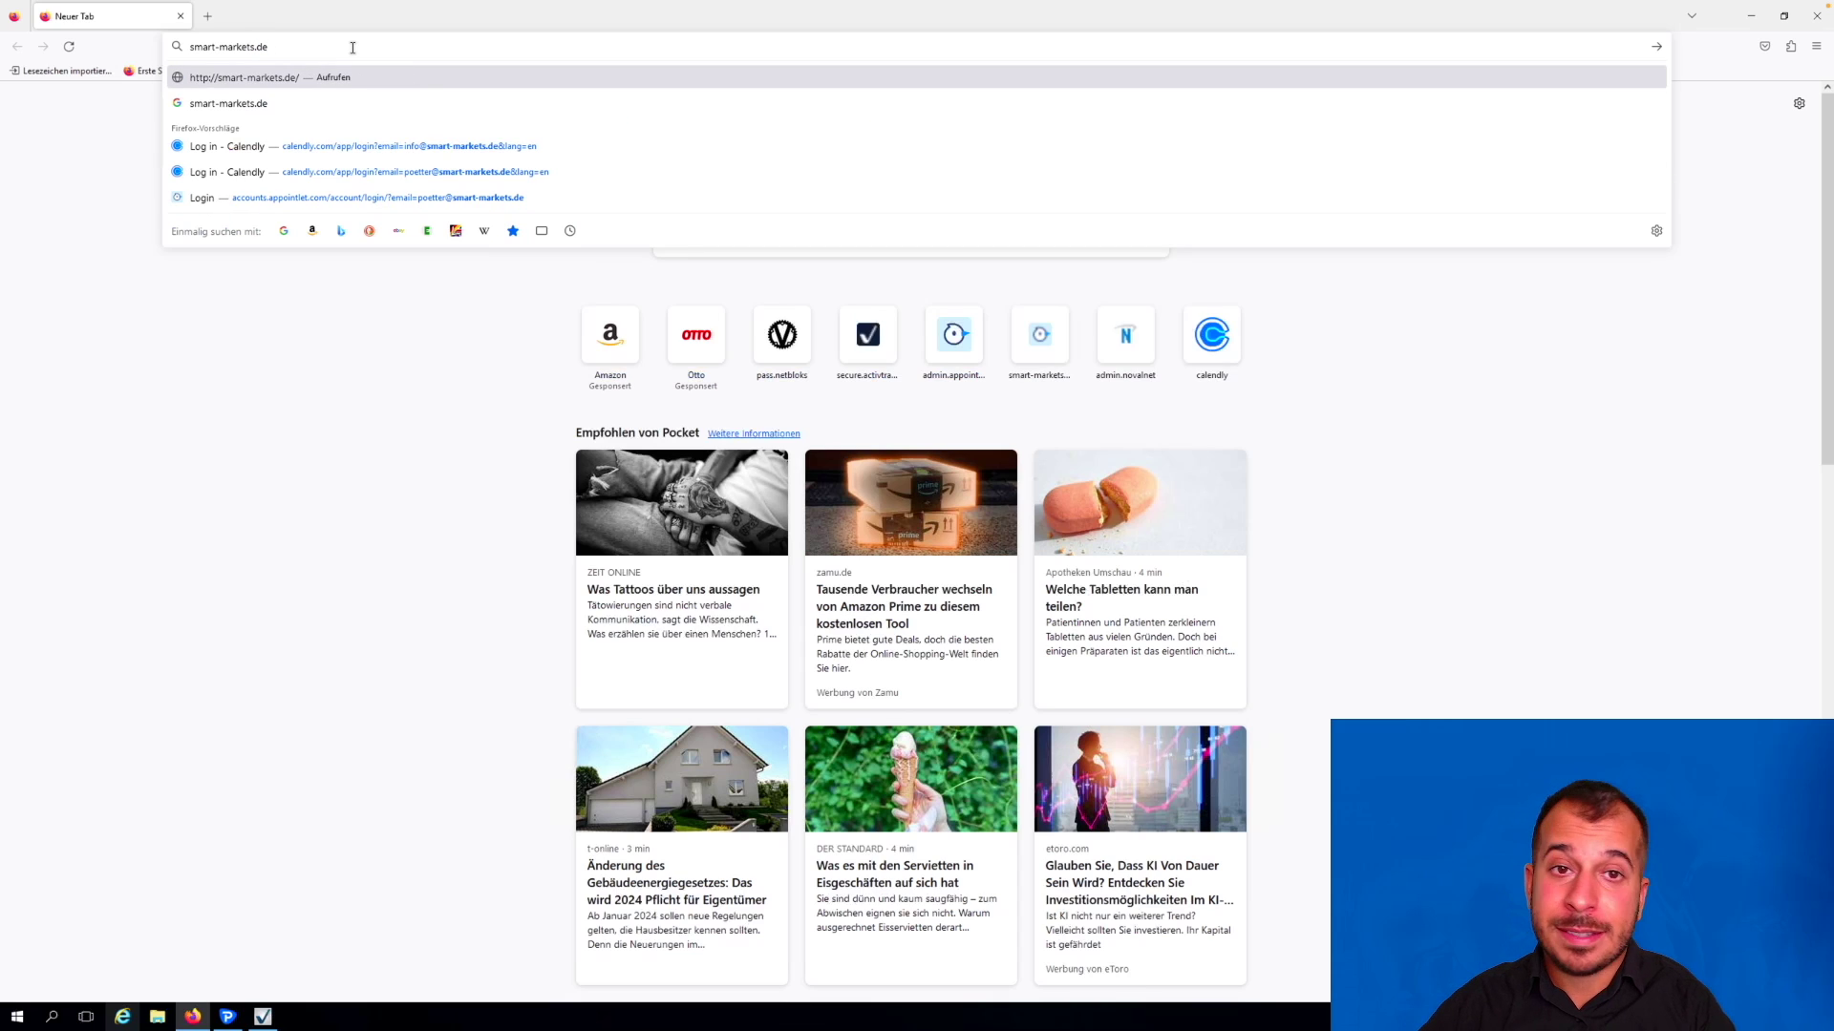
{"action": "key", "text": "Return"}
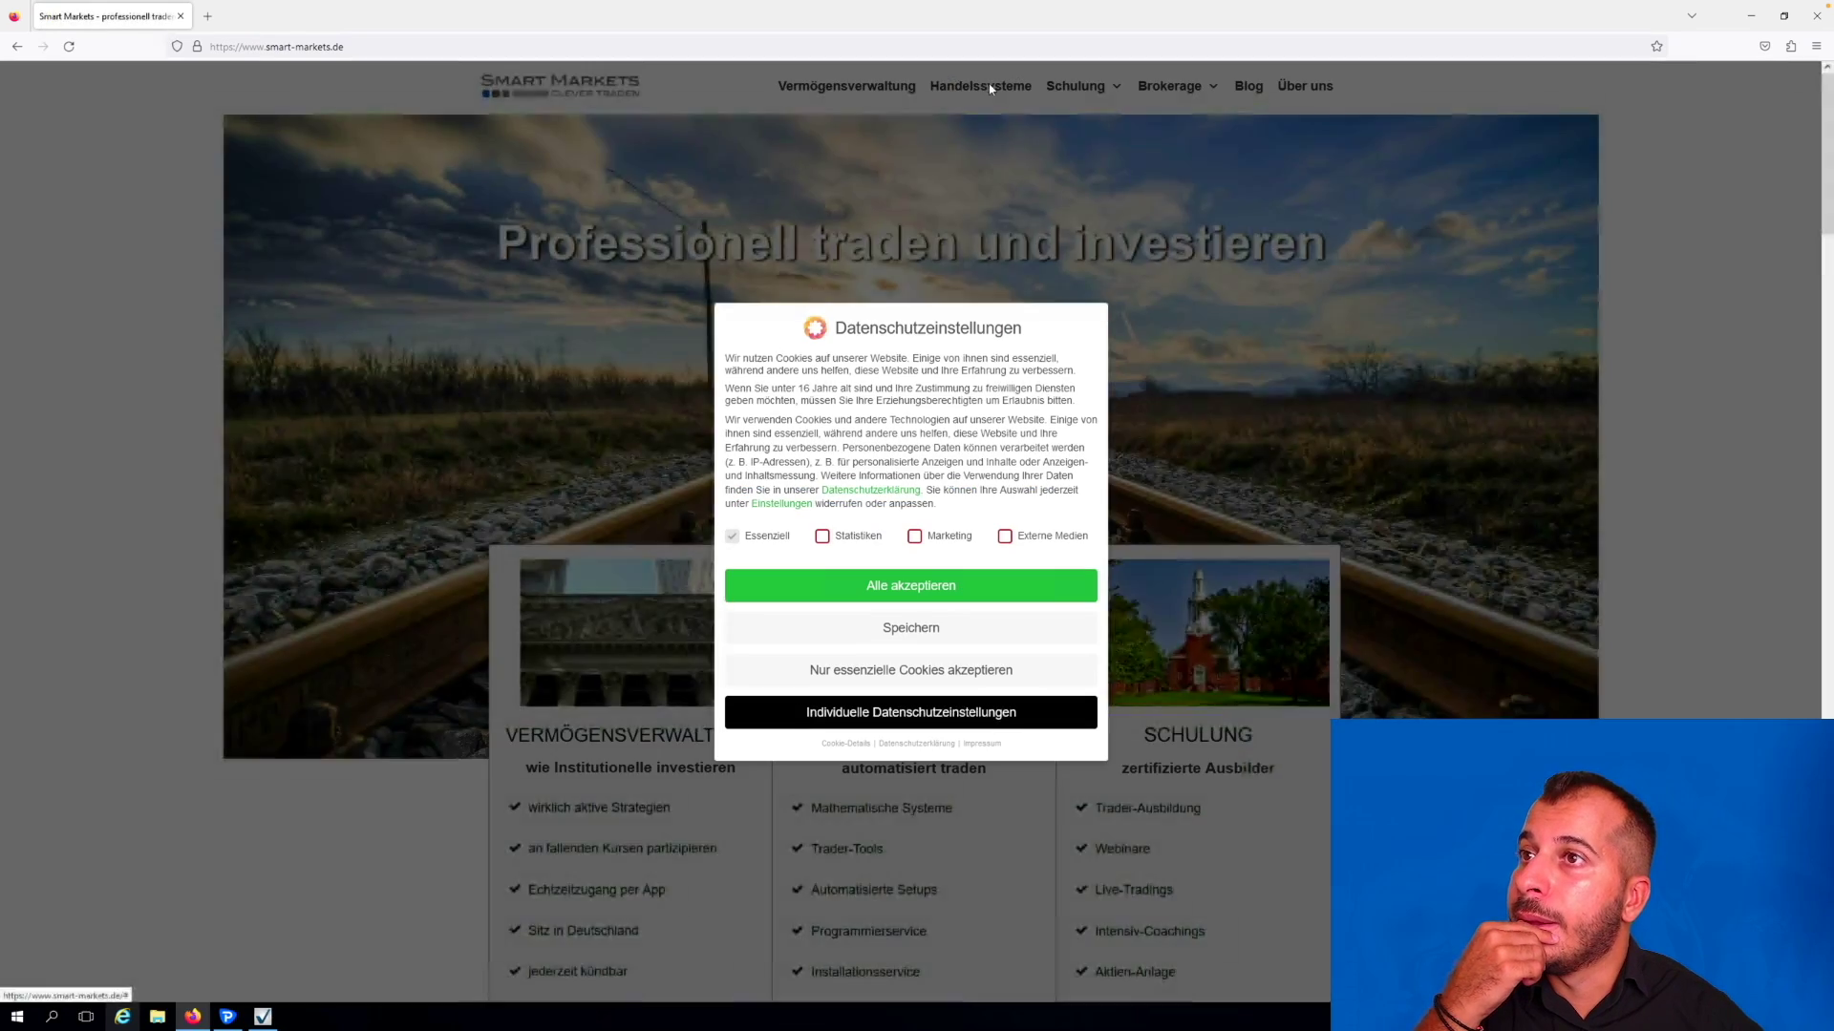
Step: Accept all cookies and open the MT5 page among the brokerage trading platforms
{"action": "left_click", "coordinate": [948, 587]}
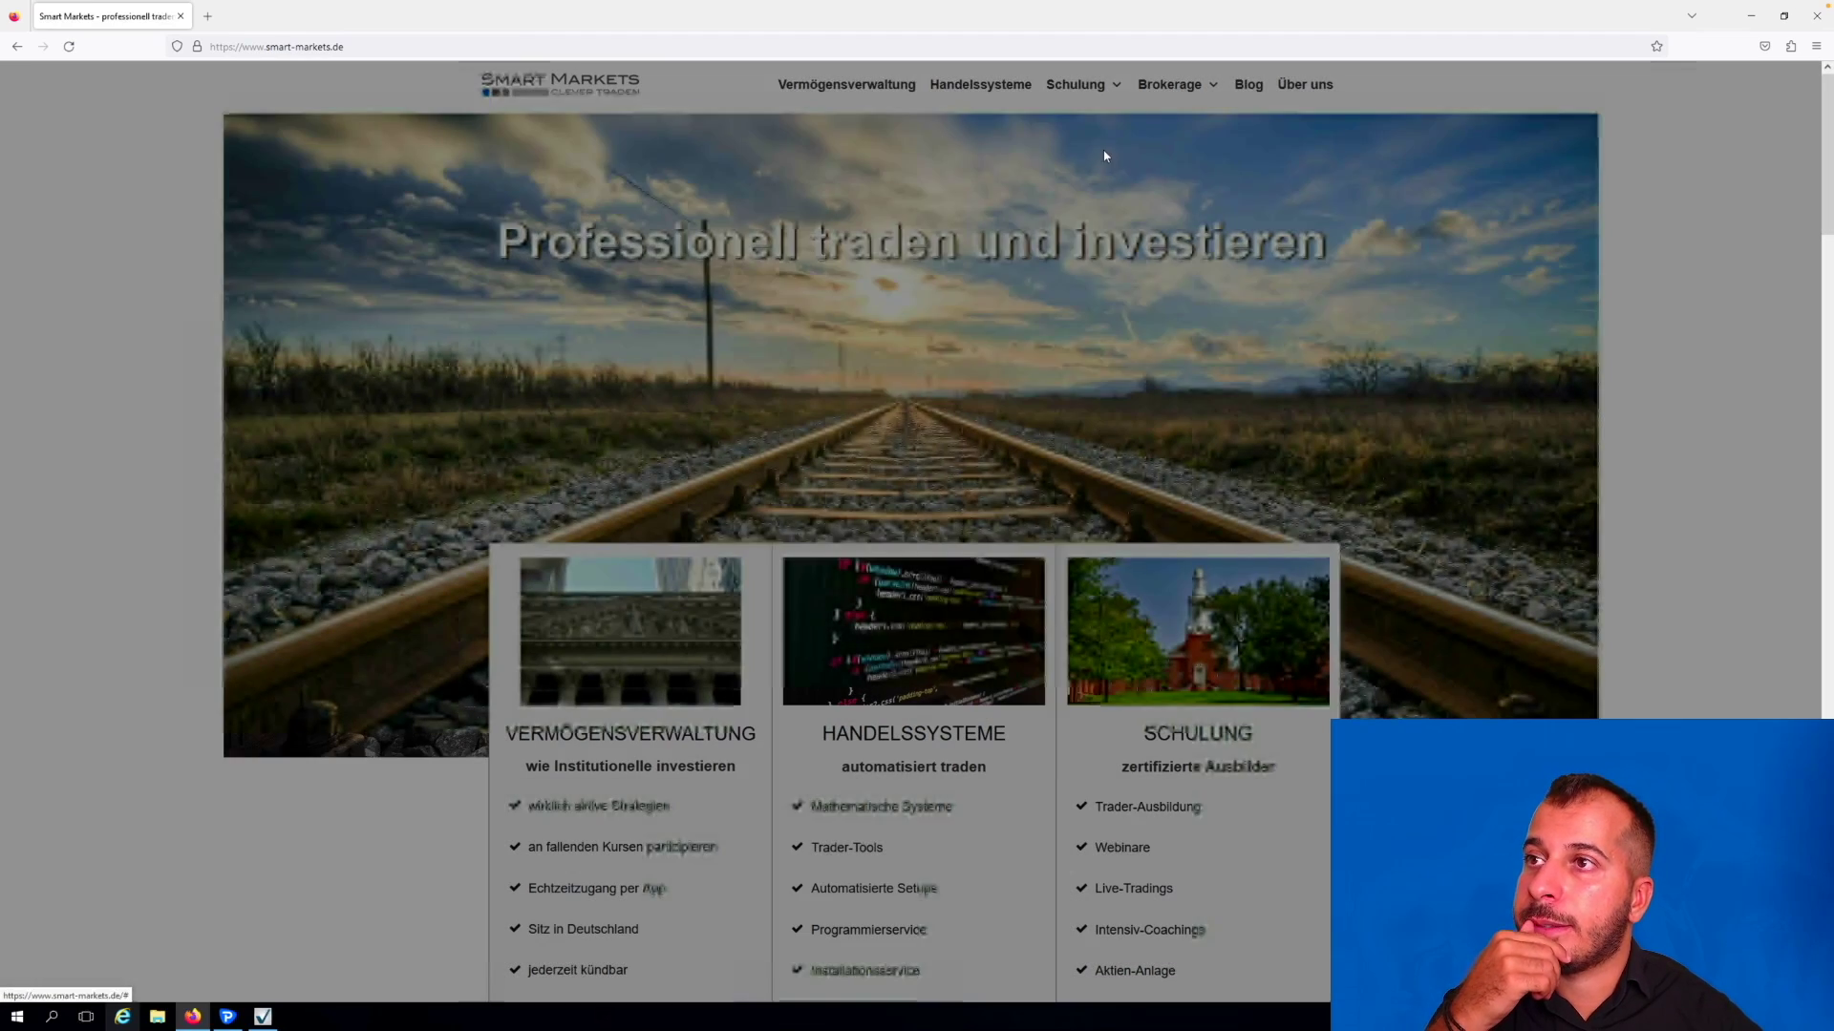
{"action": "mouse_move", "coordinate": [1169, 85]}
{"action": "mouse_move", "coordinate": [1226, 116]}
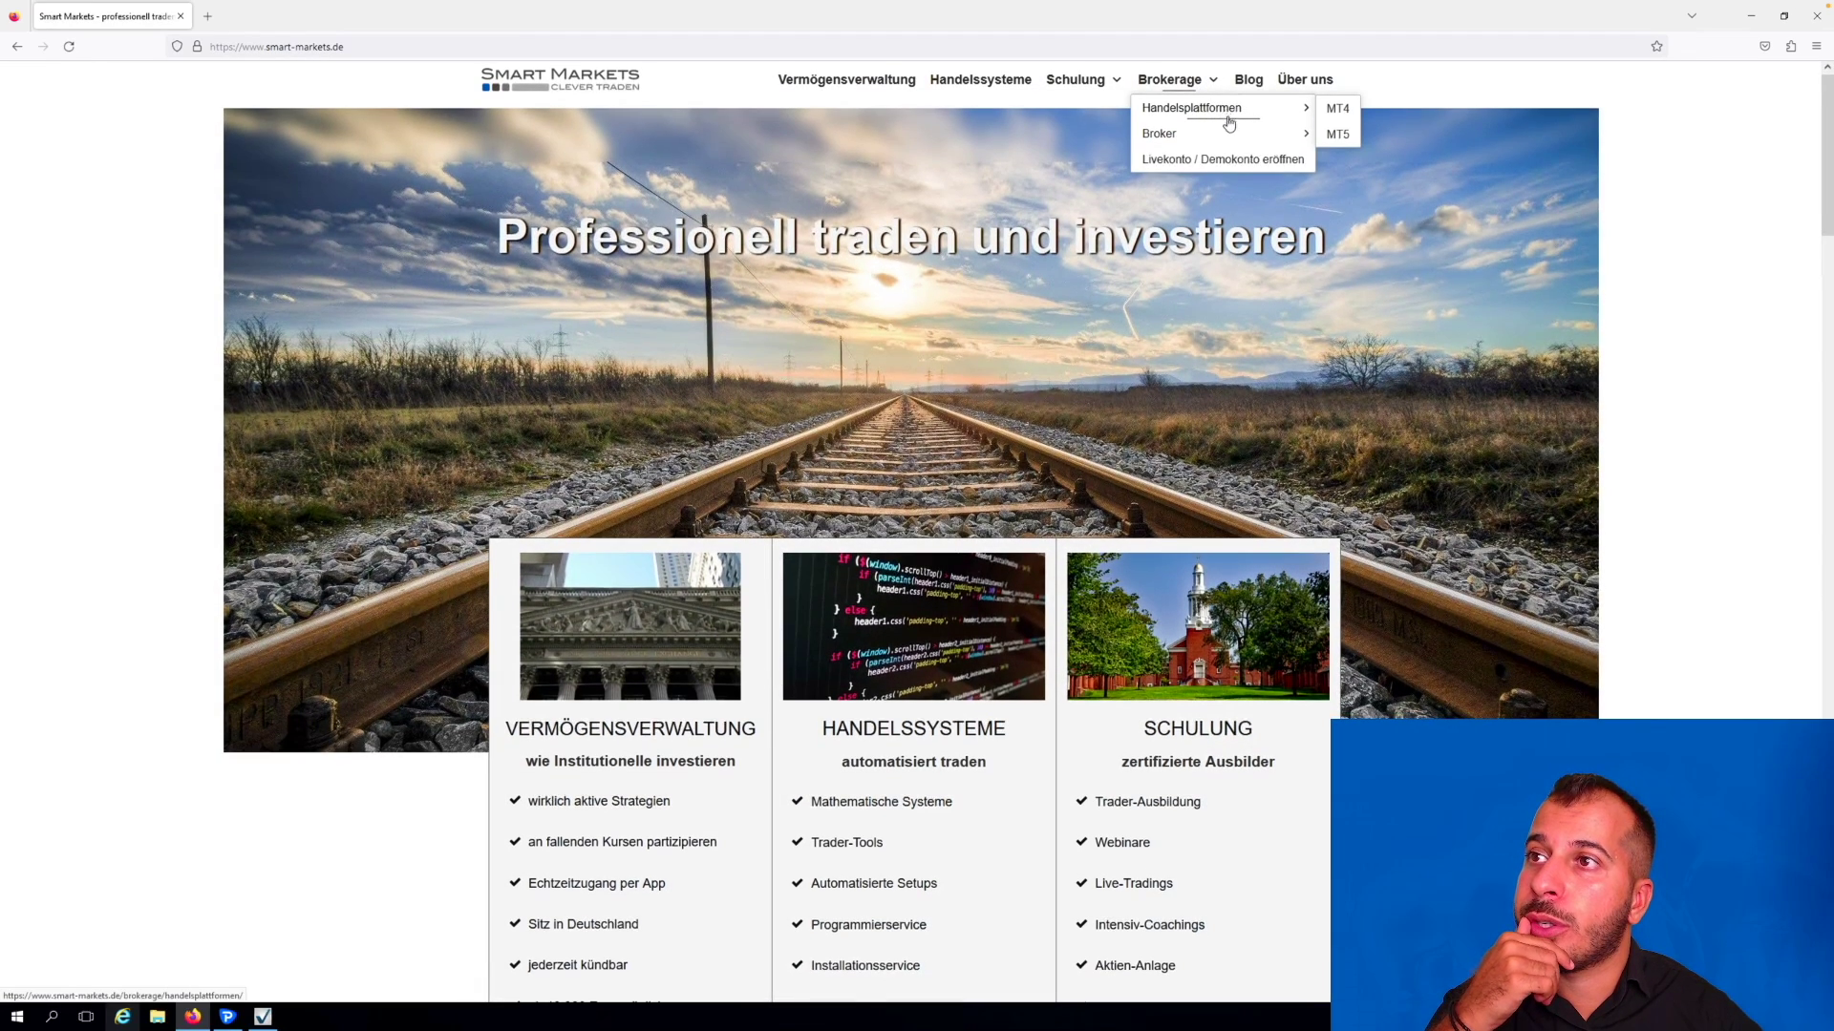
{"action": "left_click", "coordinate": [1337, 134]}
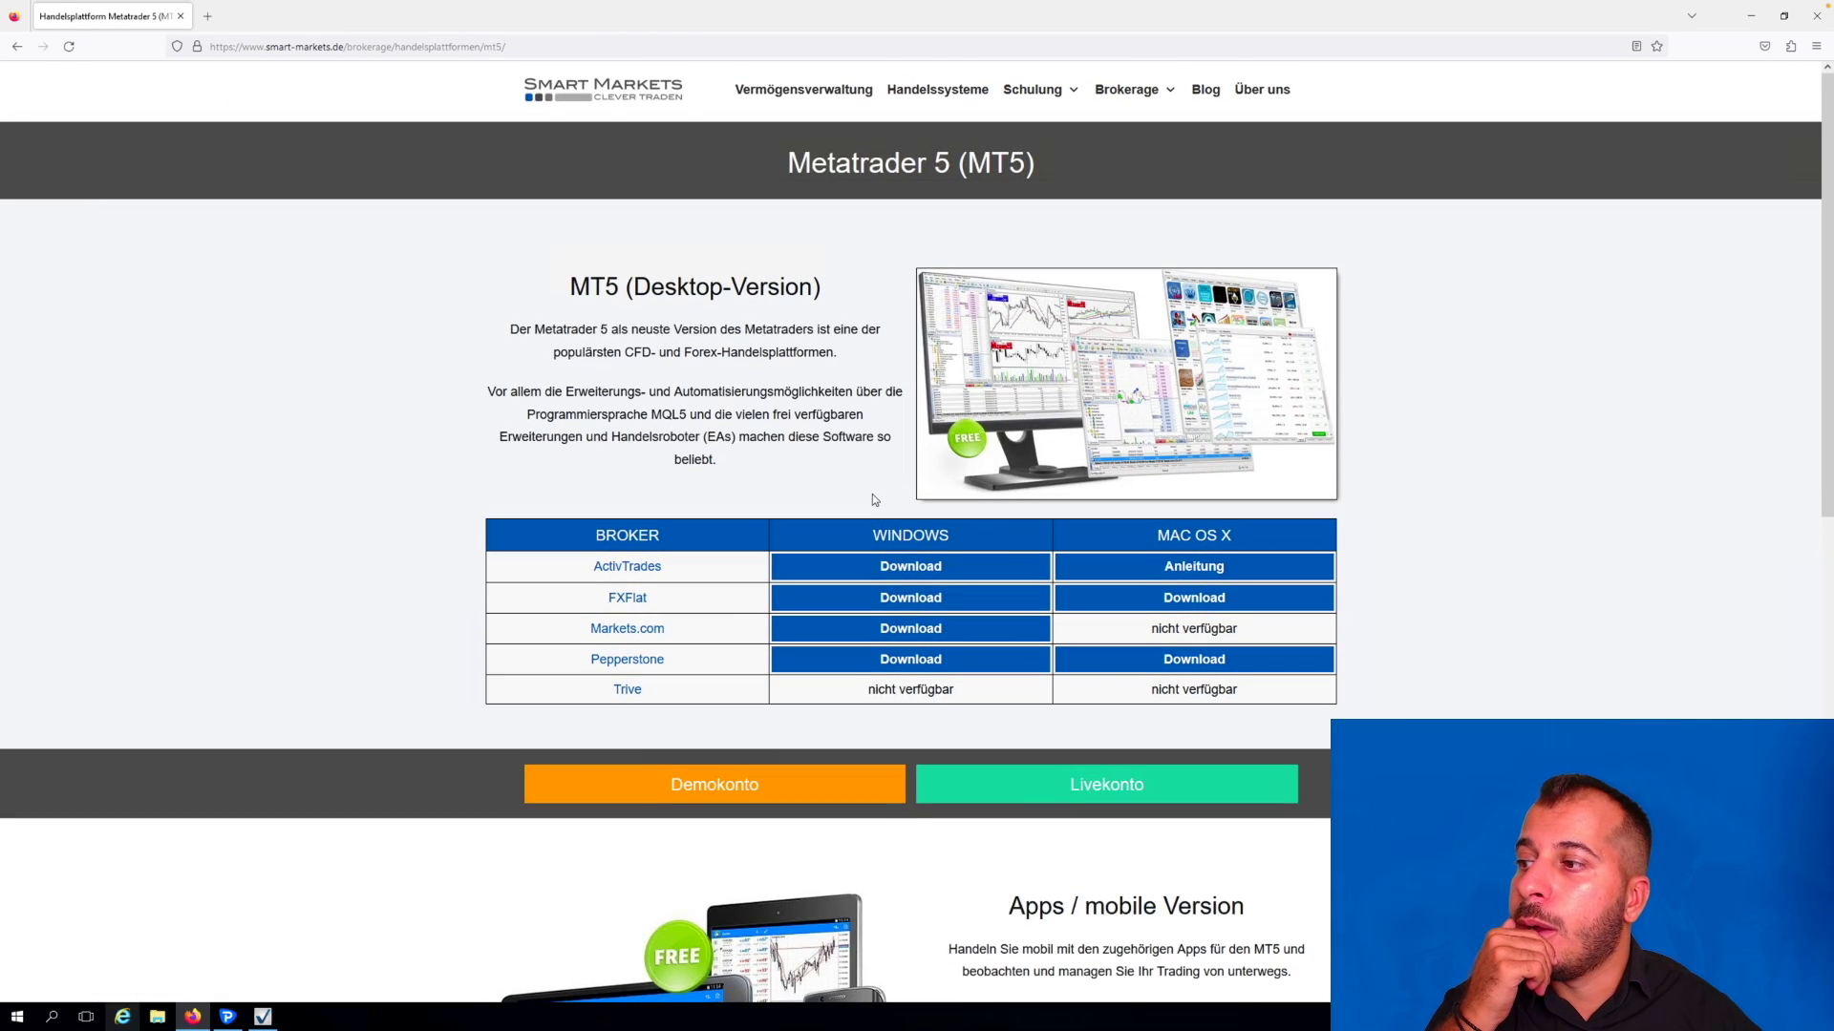
Step: Start the download of Pepperstone's Windows desktop version of MetaTrader 5
{"action": "scroll", "coordinate": [860, 565], "scroll_direction": "down", "scroll_amount": 2}
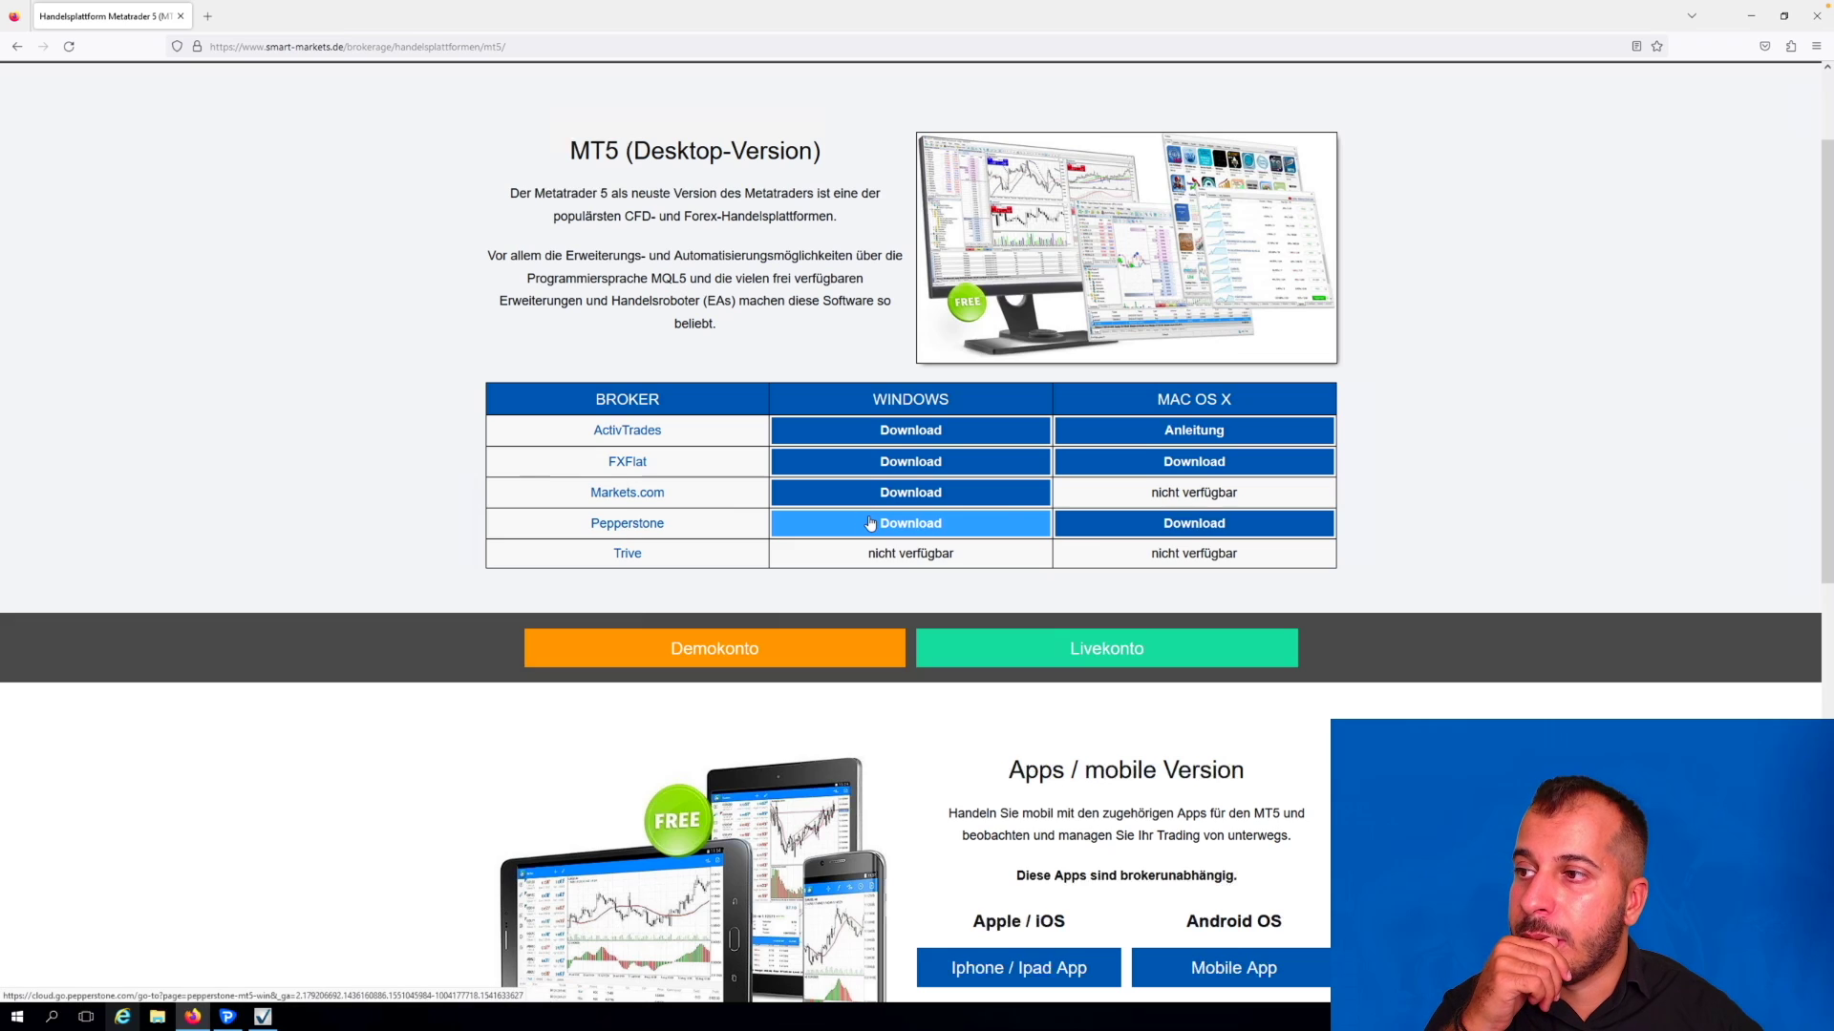
{"action": "left_click", "coordinate": [870, 523]}
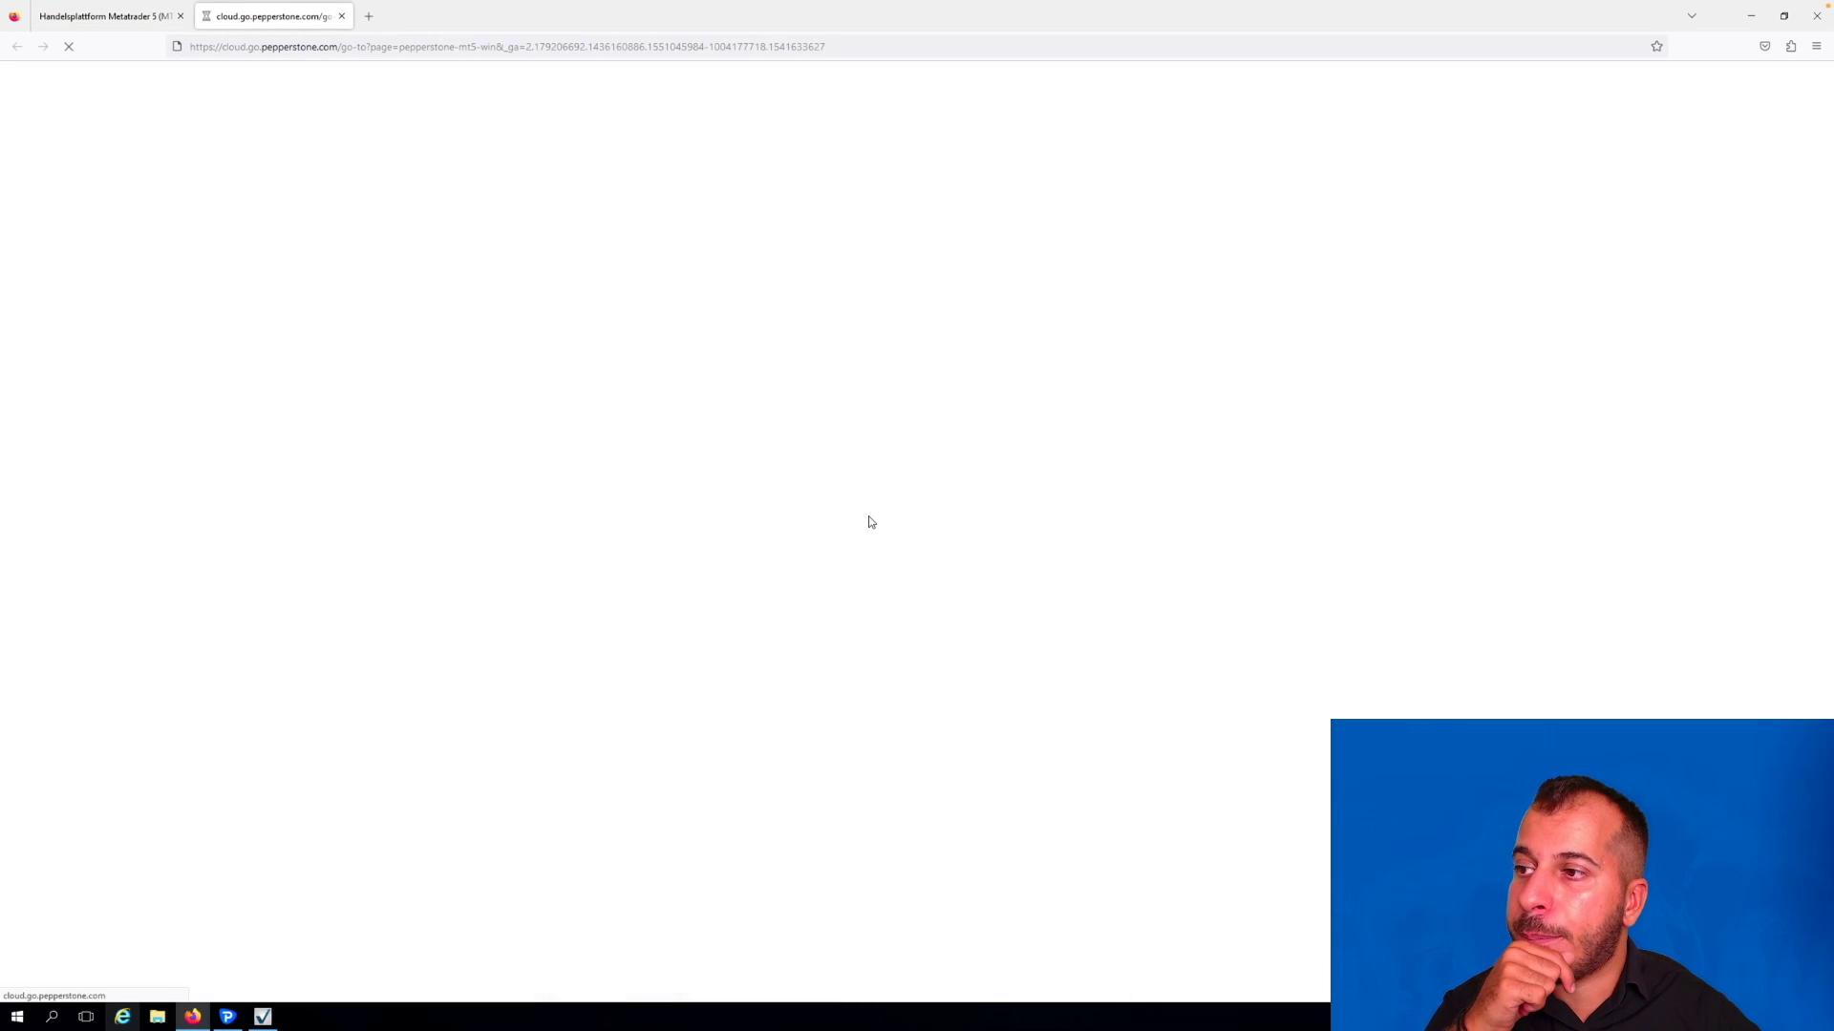